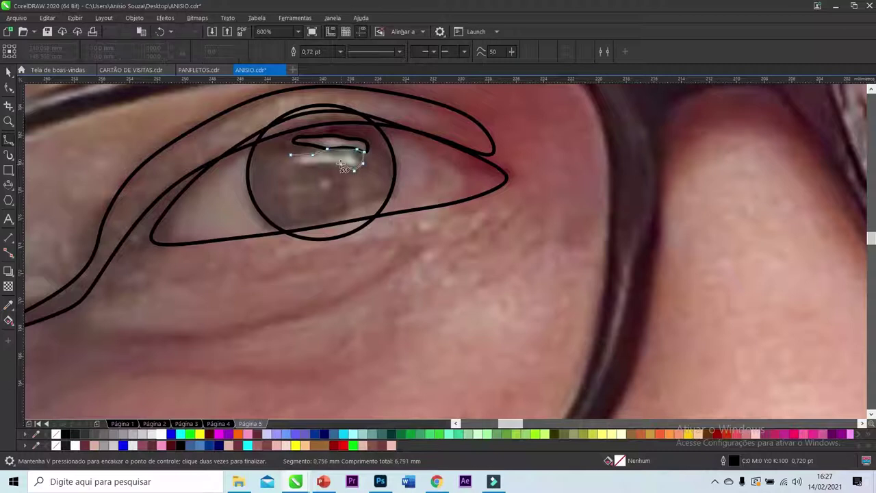
# Step: Trace the small highlight on the left eye's iris and the eye-white outline, about 21.6 by 7.8 mm, with B-spline curves
pyautogui.click(322, 182)
pyautogui.scroll(3, 336, 225)
pyautogui.scroll(-3, 205, 137)
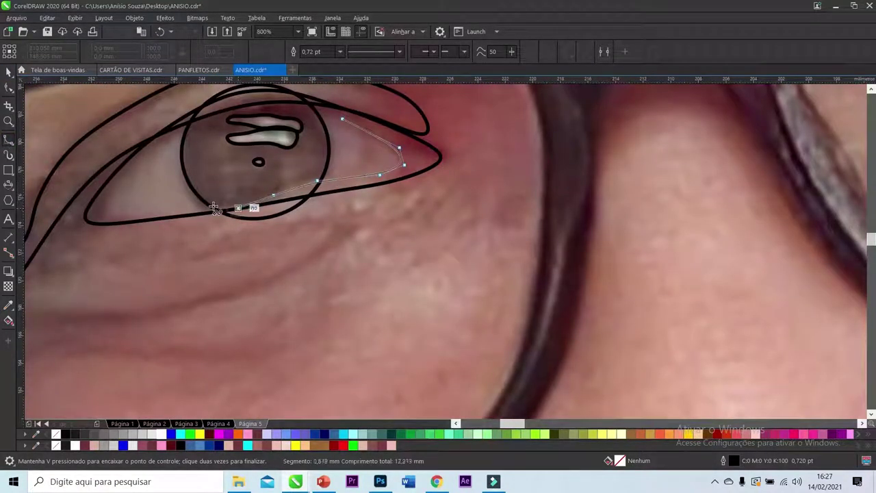
pyautogui.click(216, 118)
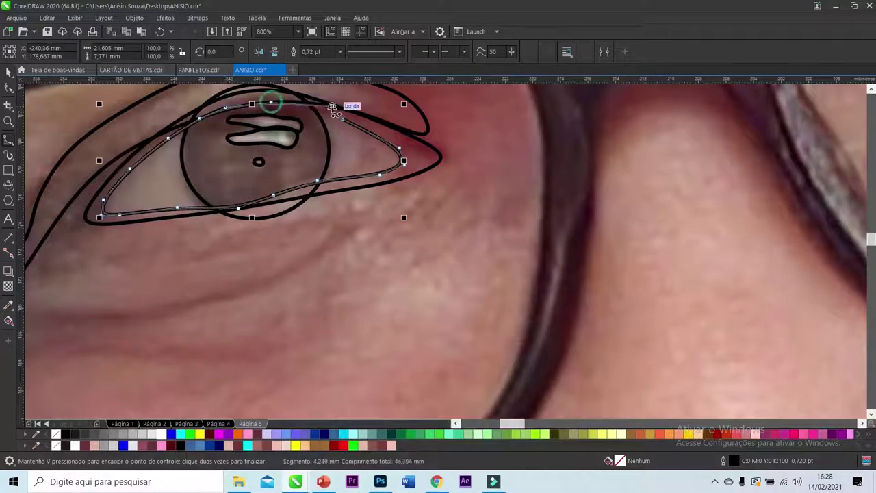
# Step: Fill the left eye's upper lid shape black, the outer eye shape dark red #540D0F and the inner eye shape near-white
pyautogui.press('space')
pyautogui.scroll(-2, 172, 271)
pyautogui.click(66, 434)
pyautogui.click(318, 180)
pyautogui.click(172, 445)
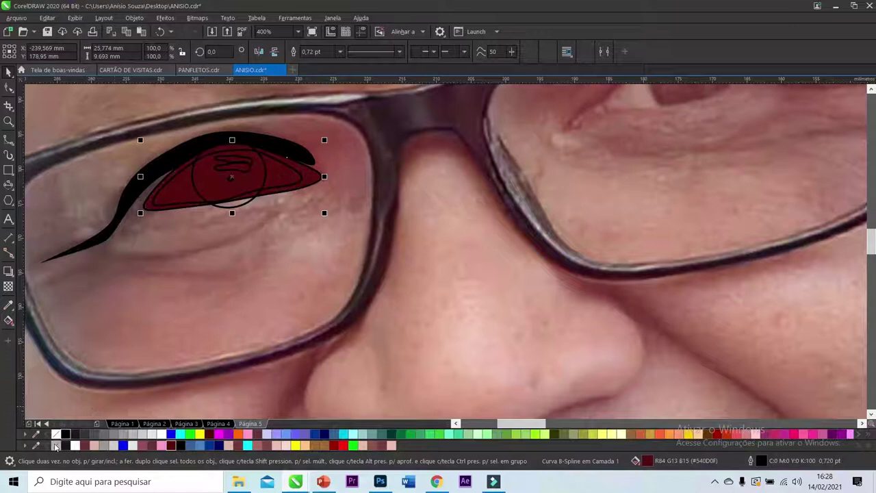
pyautogui.click(133, 446)
# Step: Bring the left iris ellipse in front of the eye shapes and fill it dark red #540D0F
pyautogui.click(228, 173)
pyautogui.rightClick(228, 173)
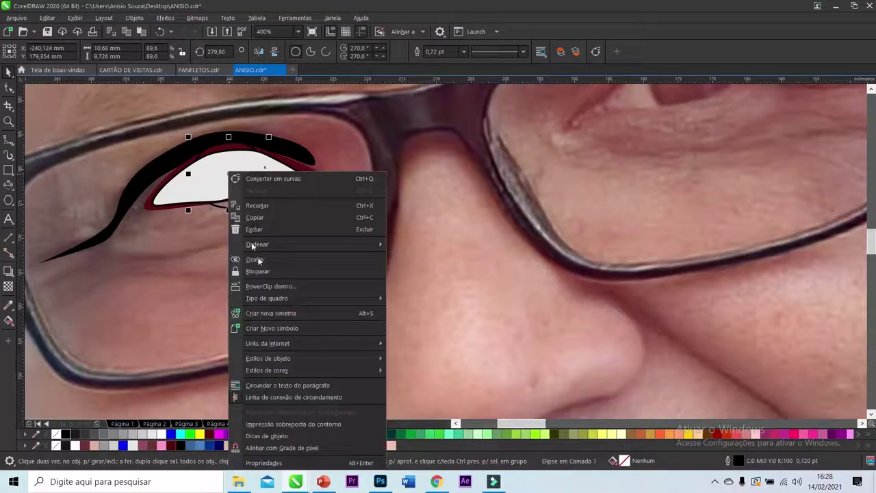
pyautogui.moveTo(257, 245)
pyautogui.click(425, 245)
pyautogui.click(171, 446)
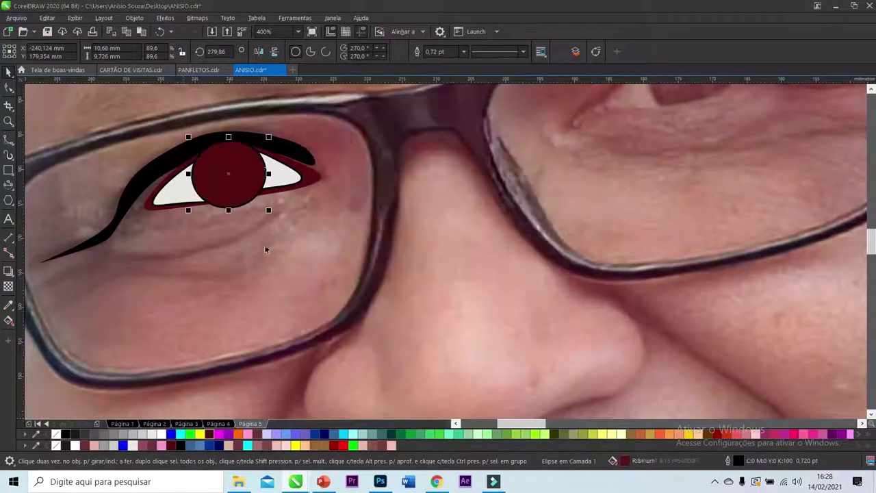
pyautogui.scroll(-5, 265, 250)
pyautogui.moveTo(322, 135); pyautogui.dragTo(336, 135)
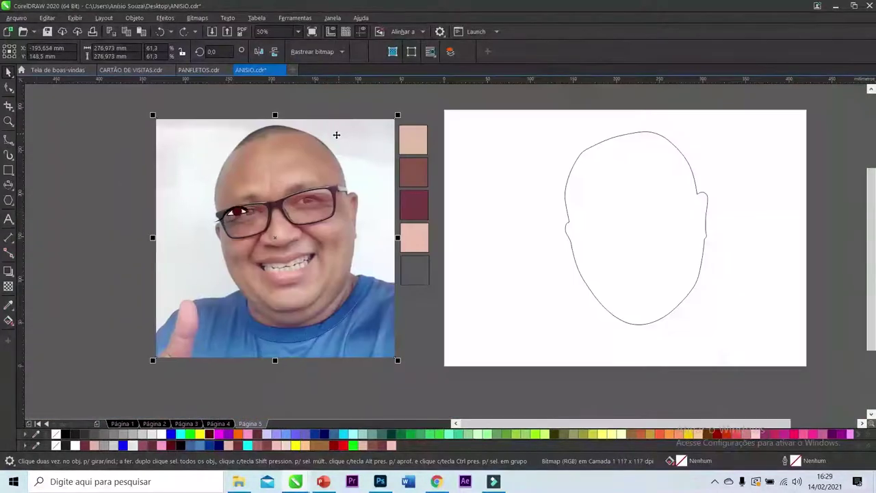
pyautogui.rightClick(336, 135)
pyautogui.press('Escape')
pyautogui.scroll(3, 232, 208)
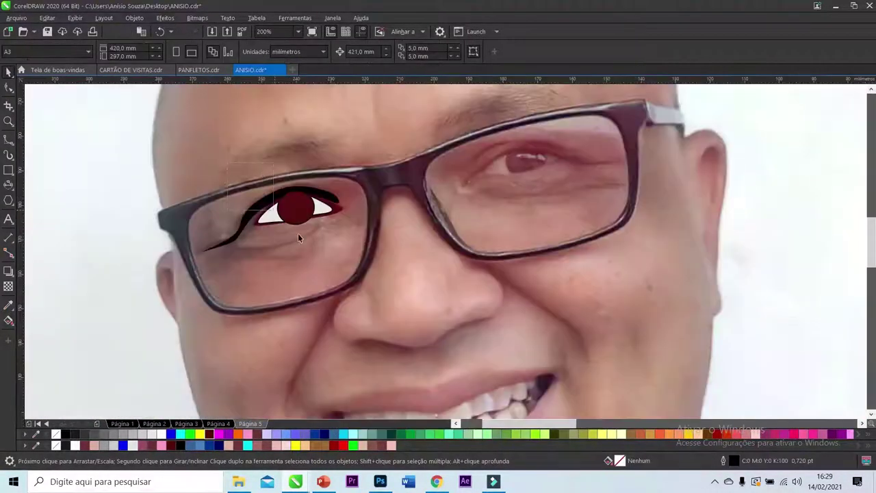
# Step: Bring the left eye's three highlight shapes in front of the iris and fill them white
pyautogui.scroll(2, 298, 237)
pyautogui.moveTo(248, 181); pyautogui.dragTo(340, 247)
pyautogui.rightClick(293, 173)
pyautogui.click(352, 270)
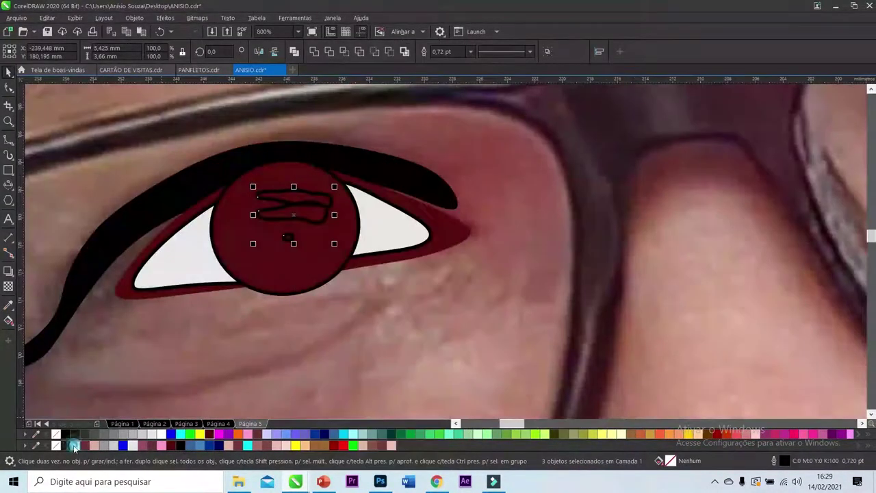
# Step: Clip the left iris inside the eye-white shape with PowerClip
pyautogui.click(263, 280)
pyautogui.rightClick(237, 253)
pyautogui.click(303, 285)
pyautogui.click(192, 264)
pyautogui.press('Escape')
# Step: Reshape the outer corner of the left eye's dark red outline by moving its node outward and down
pyautogui.click(134, 286)
pyautogui.scroll(-2, 252, 269)
pyautogui.scroll(2, 251, 269)
pyautogui.press('F10')
pyautogui.click(127, 259)
pyautogui.moveTo(128, 258); pyautogui.dragTo(113, 274)
# Step: Trace the shadow under the left eye as a closed B-spline about 42.6 by 15.7 mm, filled dark red without an outline
pyautogui.scroll(-1, 127, 274)
pyautogui.click(8, 155)
pyautogui.click(291, 252)
pyautogui.click(257, 277)
pyautogui.click(197, 296)
pyautogui.click(162, 300)
pyautogui.click(130, 294)
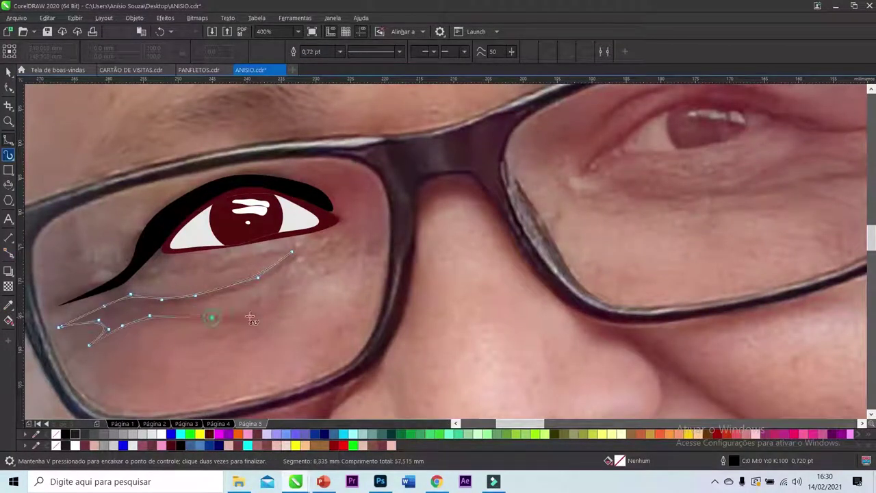
pyautogui.click(297, 251)
pyautogui.scroll(-1, 225, 291)
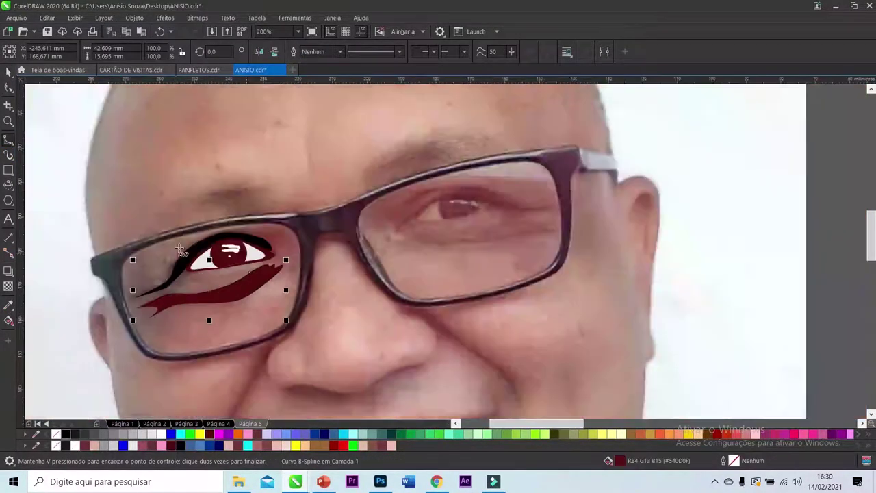
# Step: Trace the right eye's upper lid line as a closed B-spline about 43 by 12 mm with a tapered outer tip
pyautogui.scroll(1, 526, 155)
pyautogui.click(237, 287)
pyautogui.click(268, 250)
pyautogui.click(288, 232)
pyautogui.click(341, 217)
pyautogui.click(393, 222)
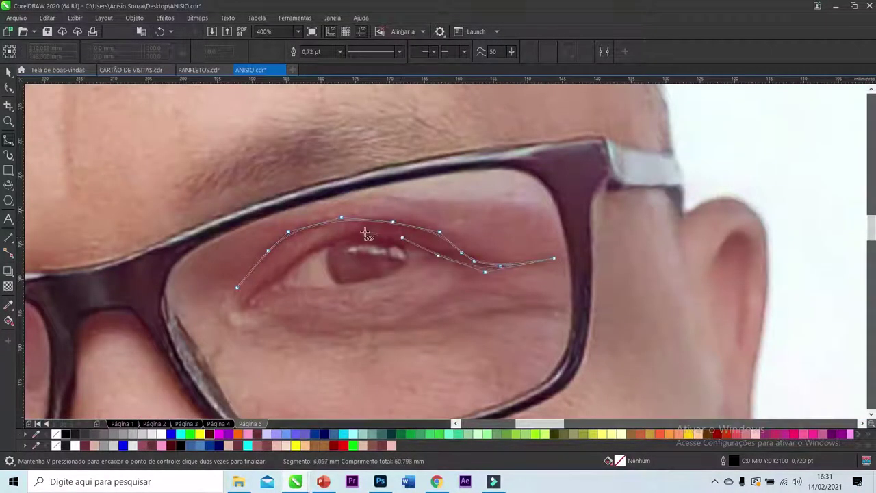
pyautogui.doubleClick(237, 306)
# Step: Trace the right eye's outer contour and the smaller eye-white contour inside it with closed B-spline curves
pyautogui.click(258, 296)
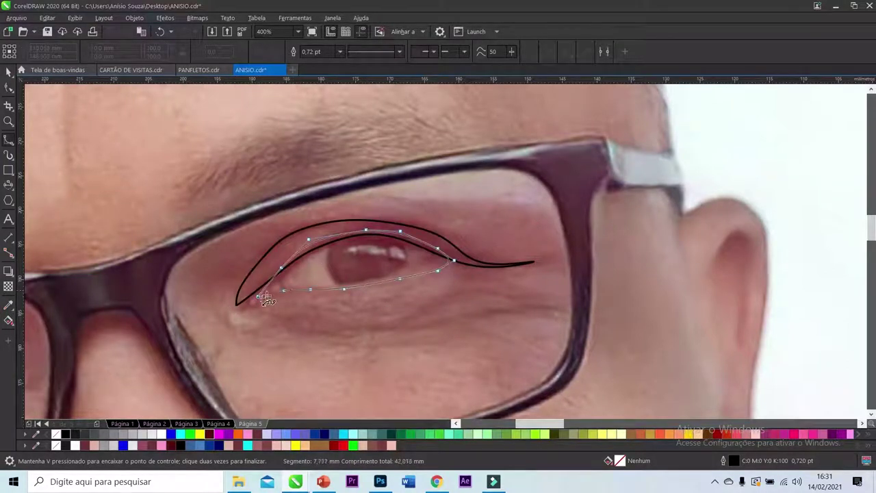
pyautogui.click(263, 296)
pyautogui.scroll(1, 305, 263)
pyautogui.click(279, 280)
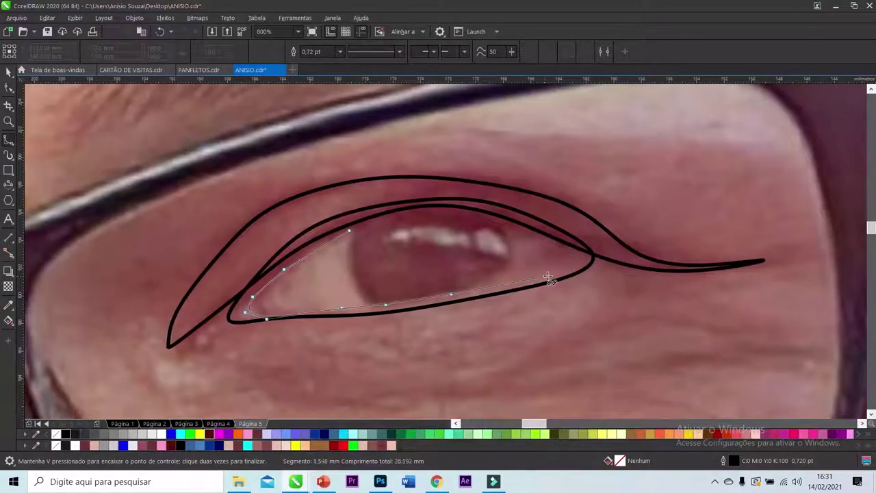
pyautogui.doubleClick(443, 206)
# Step: Draw the right iris as an ellipse about 11.7 by 8.1 mm and trace the wavy highlight across its upper part
pyautogui.press('F7')
pyautogui.moveTo(409, 254)
pyautogui.mouseDown()
pyautogui.moveTo(434, 297)
pyautogui.moveTo(483, 312)
pyautogui.moveTo(424, 251)
pyautogui.moveTo(407, 255)
pyautogui.mouseUp()
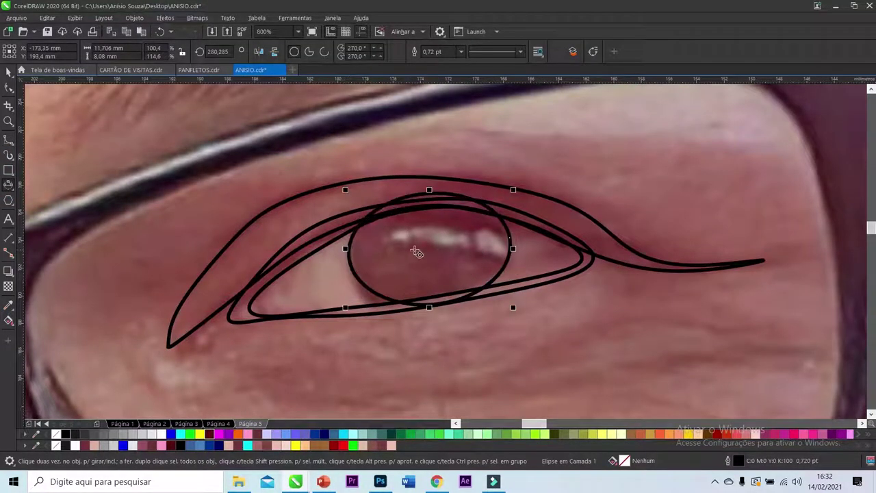
pyautogui.click(382, 234)
pyautogui.click(399, 226)
pyautogui.click(417, 224)
pyautogui.click(435, 226)
pyautogui.doubleClick(422, 248)
# Step: Fill the right eye's upper lid black, the outer eye and iris dark red, and the inner eye white
pyautogui.click(274, 217)
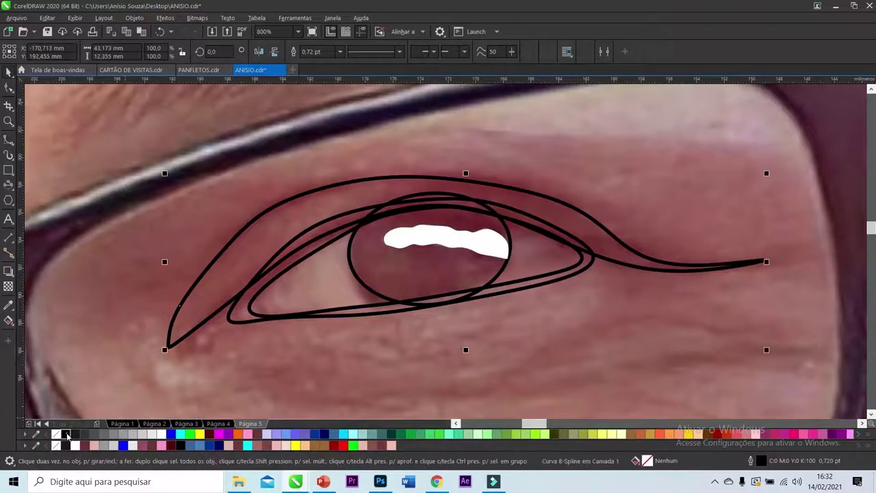
pyautogui.click(65, 434)
pyautogui.click(278, 290)
pyautogui.click(371, 277)
pyautogui.click(350, 255)
pyautogui.click(333, 445)
# Step: Clip the right iris inside the eye-white shape with PowerClip and leave the eye shapes without outlines
pyautogui.click(327, 285)
pyautogui.press('Escape')
pyautogui.click(250, 306)
pyautogui.scroll(-2, 326, 264)
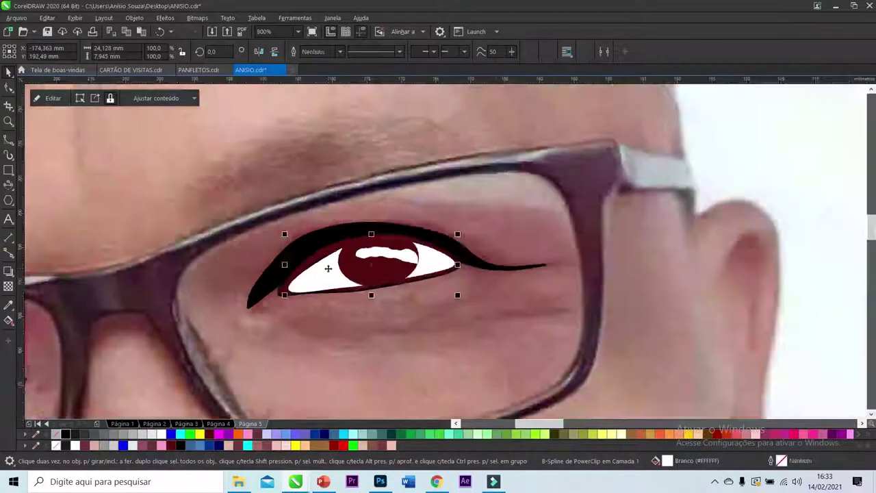
pyautogui.scroll(2, 457, 290)
pyautogui.scroll(-2, 190, 348)
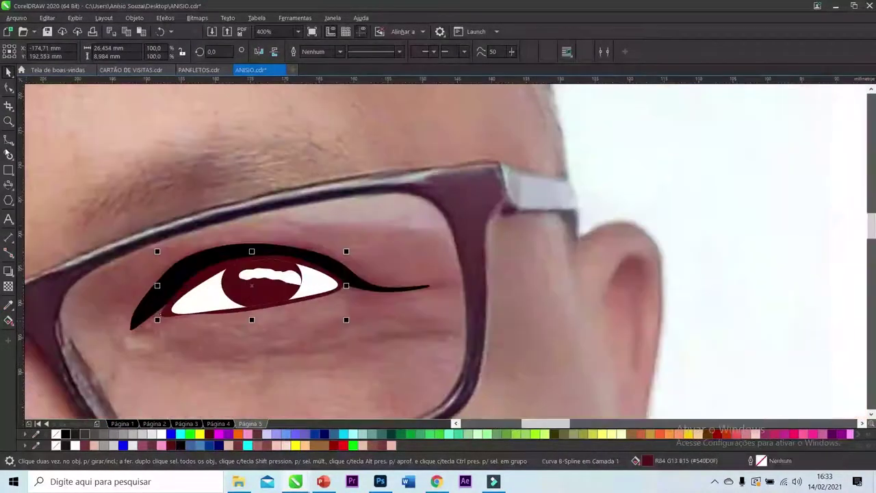
# Step: Trace the forked shadow under the right eye as a closed B-spline about 46 by 7 mm and fill it dark red
pyautogui.press('space')
pyautogui.click(365, 316)
pyautogui.doubleClick(139, 336)
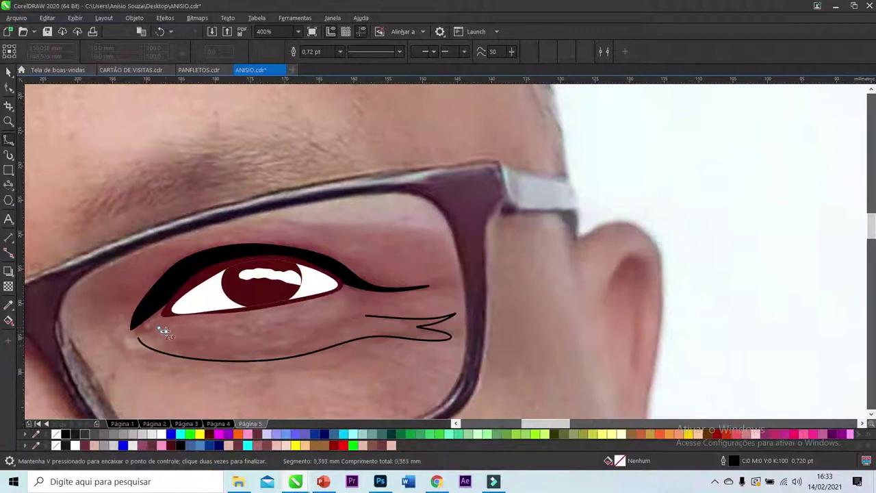
pyautogui.doubleClick(139, 337)
pyautogui.scroll(2, 150, 336)
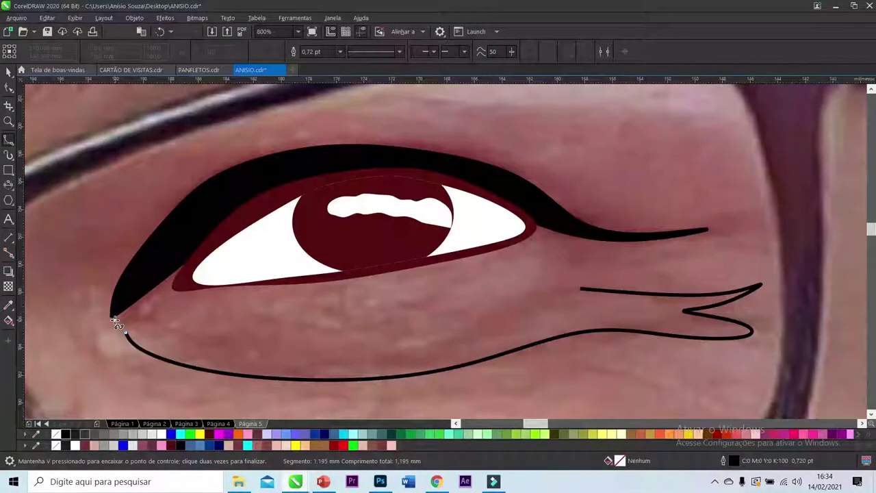
pyautogui.click(122, 332)
pyautogui.click(164, 320)
pyautogui.scroll(-1, 531, 293)
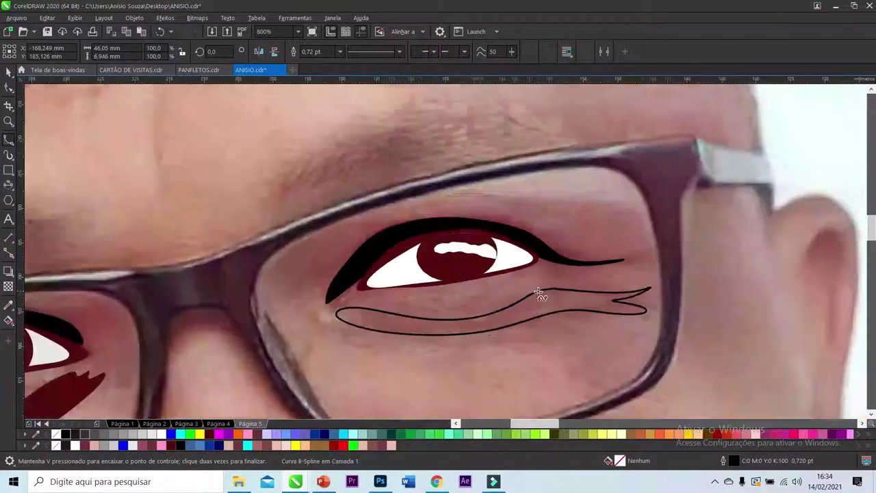
pyautogui.click(555, 291)
# Step: Draw a curved, tapered hair about 2.5 by 3.6 mm on the left eyebrow with the 3-point curve tool
pyautogui.hscroll(-5, 492, 333)
pyautogui.click(3, 138)
pyautogui.click(69, 209)
pyautogui.scroll(1, 249, 233)
pyautogui.moveTo(231, 215); pyautogui.dragTo(269, 272)
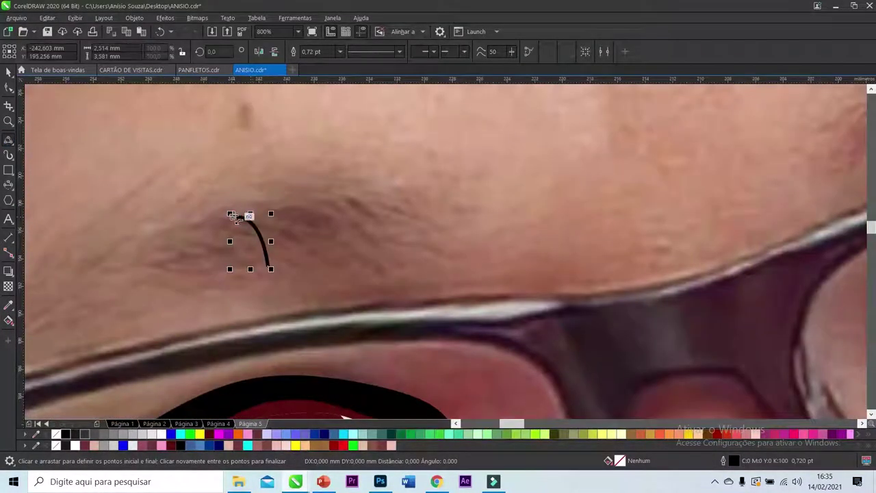
pyautogui.click(261, 226)
# Step: Duplicate the black eyebrow hair and rotate and scale the copies to build a small overlapping tuft
pyautogui.click(8, 72)
pyautogui.moveTo(256, 242); pyautogui.dragTo(291, 238)
pyautogui.click(278, 233)
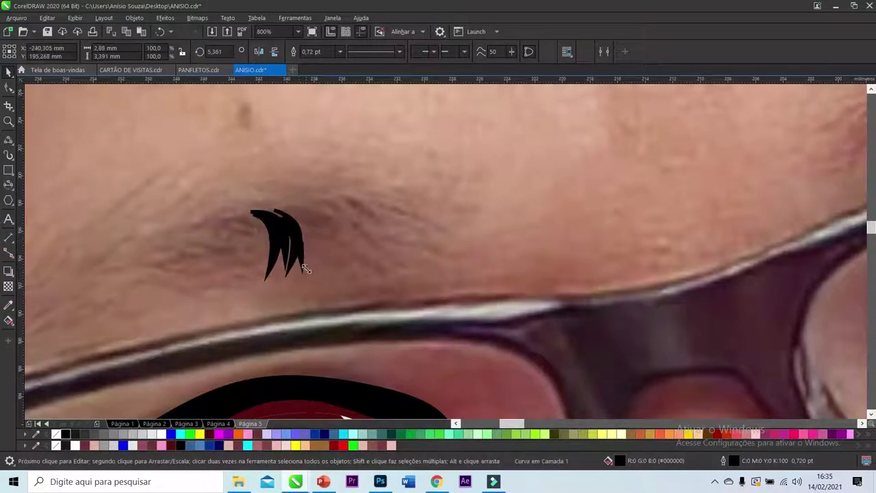
pyautogui.scroll(1, 303, 264)
pyautogui.click(276, 206)
pyautogui.moveTo(248, 284); pyautogui.dragTo(343, 248)
pyautogui.click(306, 303)
pyautogui.scroll(-1, 369, 277)
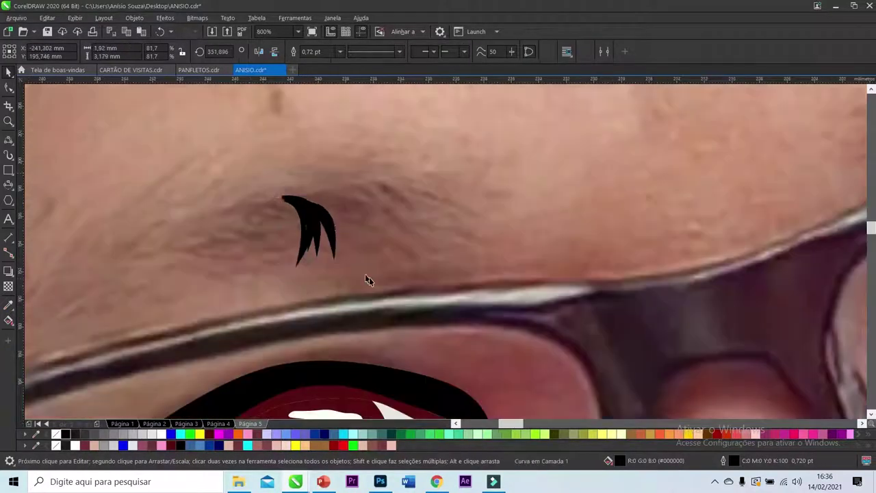
# Step: Group the hair tuft and place rotated copies of it along the left eyebrow
pyautogui.hotkey('ctrl', 'g')
pyautogui.moveTo(337, 209); pyautogui.dragTo(382, 192)
pyautogui.scroll(-1, 381, 192)
pyautogui.moveTo(327, 209)
pyautogui.mouseDown()
pyautogui.moveTo(274, 196)
pyautogui.moveTo(313, 201)
pyautogui.mouseUp()
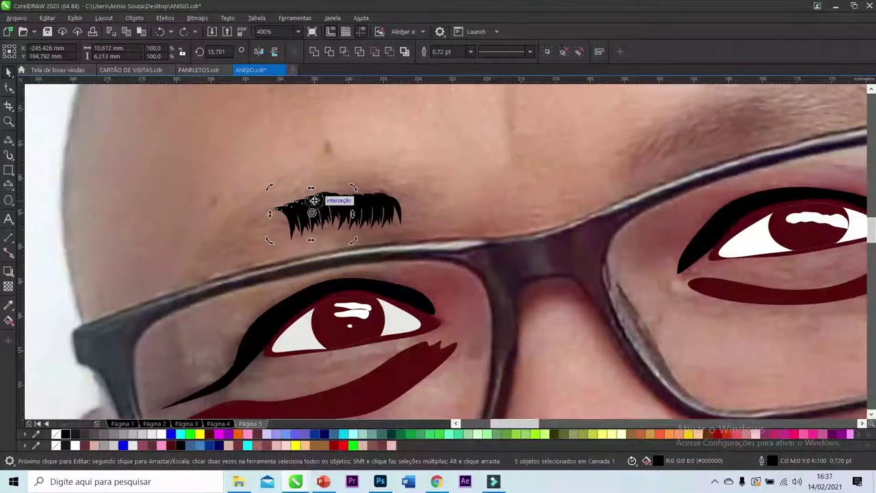
pyautogui.scroll(1, 313, 199)
pyautogui.click(315, 201)
pyautogui.scroll(-1, 319, 204)
pyautogui.press('Escape')
# Step: Group hair tufts on the left eyebrow and delete an unwanted piece
pyautogui.moveTo(281, 195); pyautogui.dragTo(391, 205)
pyautogui.hotkey('ctrl', 'g')
pyautogui.click(312, 217)
pyautogui.press('Escape')
pyautogui.press('Delete')
pyautogui.press('Escape')
# Step: Select all the hair pieces of the left eyebrow and group them into one object
pyautogui.moveTo(403, 264); pyautogui.dragTo(205, 181)
pyautogui.scroll(-3, 319, 200)
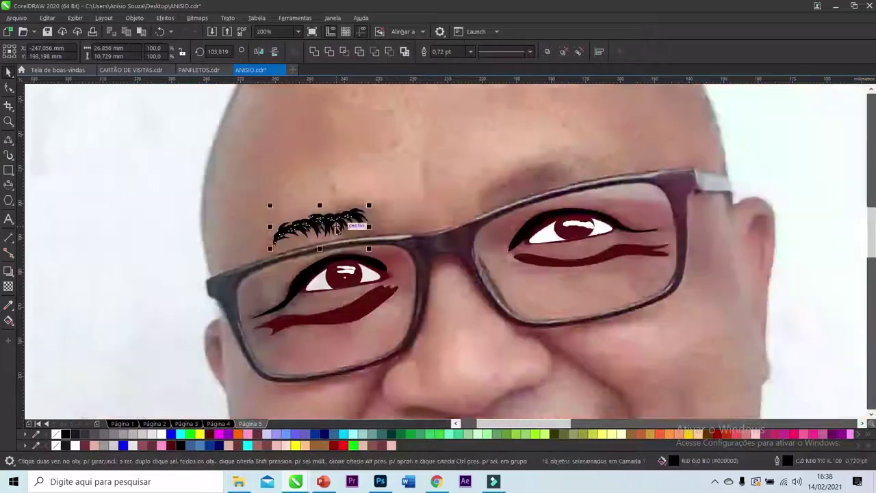
pyautogui.click(8, 271)
pyautogui.click(43, 284)
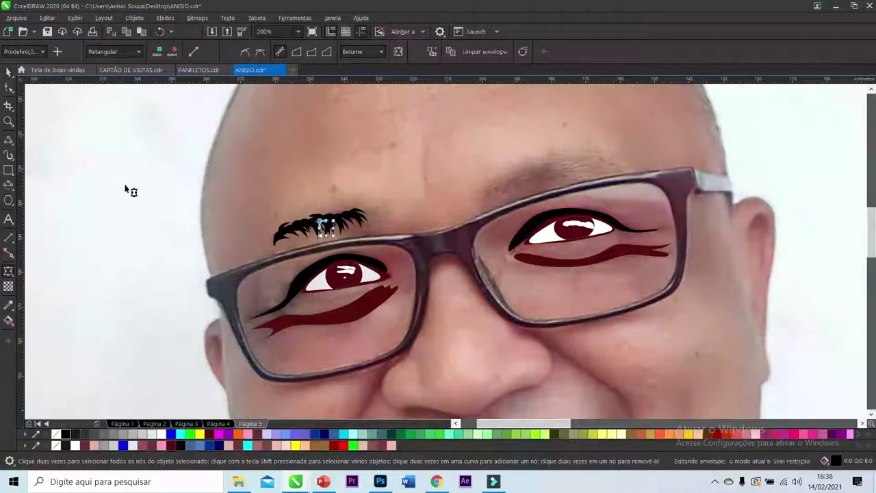
pyautogui.hotkey('ctrl', 'g')
# Step: Stretch the grouped left eyebrow toward the nose with the Envelope tool, to about 30.4 by 10.6 mm
pyautogui.click(9, 274)
pyautogui.scroll(3, 313, 195)
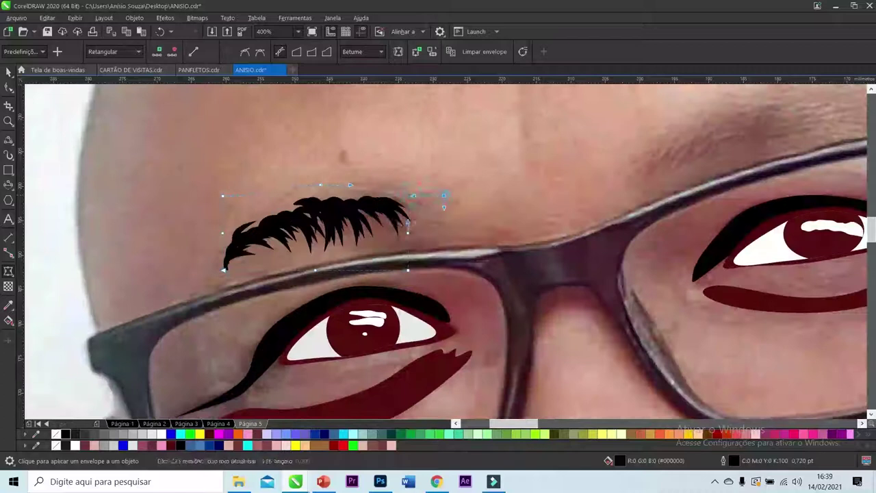
pyautogui.press('space')
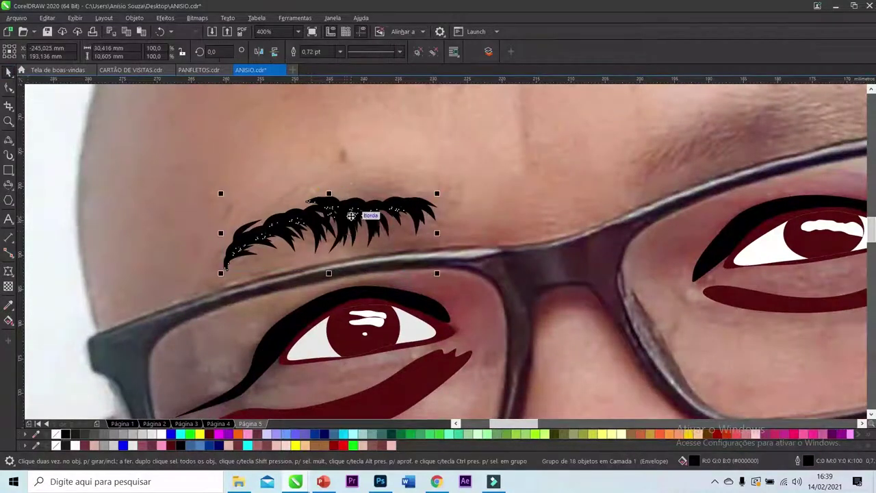
# Step: Copy the left eyebrow above the right eye and flip, rotate and enlarge it to about 41 by 13 mm
pyautogui.scroll(-3, 350, 215)
pyautogui.click(260, 198)
pyautogui.moveTo(245, 202); pyautogui.dragTo(404, 181)
pyautogui.scroll(1, 366, 177)
pyautogui.scroll(-1, 404, 182)
pyautogui.scroll(1, 296, 205)
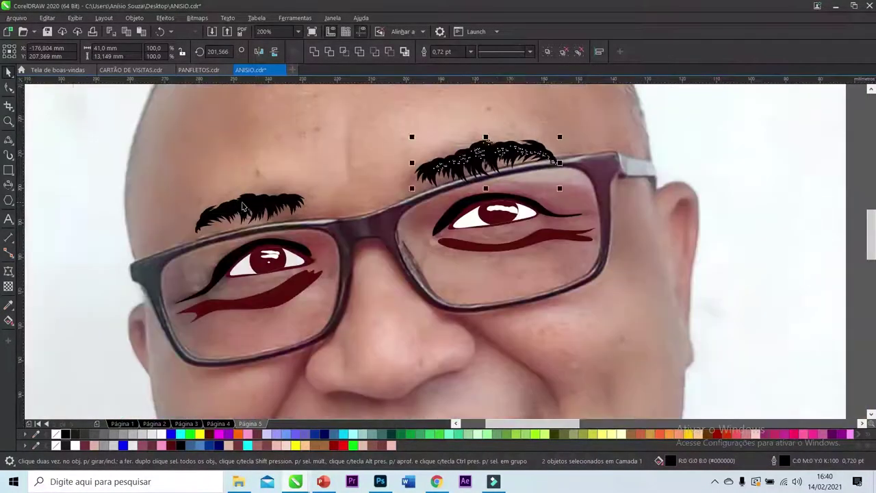
# Step: Move the traced eyes and eyebrows onto the face outline on the page and fill the face with the beige skin swatch's color
pyautogui.scroll(-1, 241, 206)
pyautogui.click(100, 195)
pyautogui.scroll(-1, 317, 191)
pyautogui.scroll(1, 211, 208)
pyautogui.scroll(-1, 211, 209)
pyautogui.moveTo(261, 219); pyautogui.dragTo(627, 212)
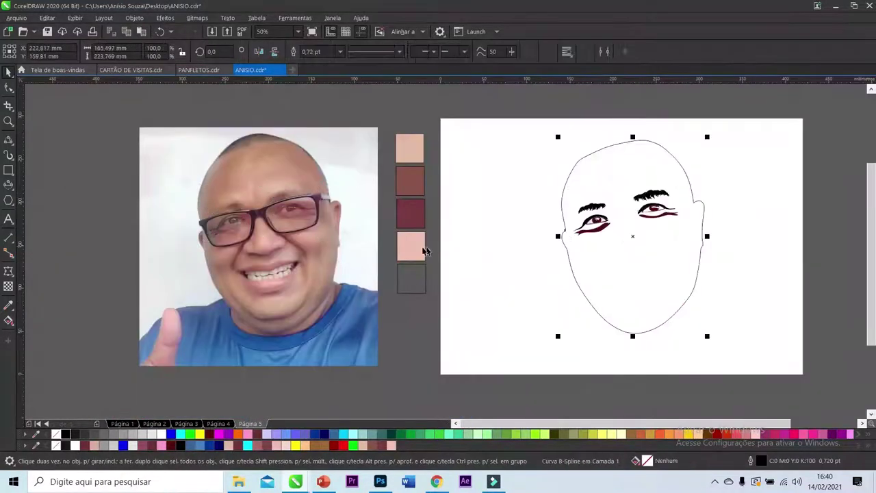
pyautogui.click(414, 146)
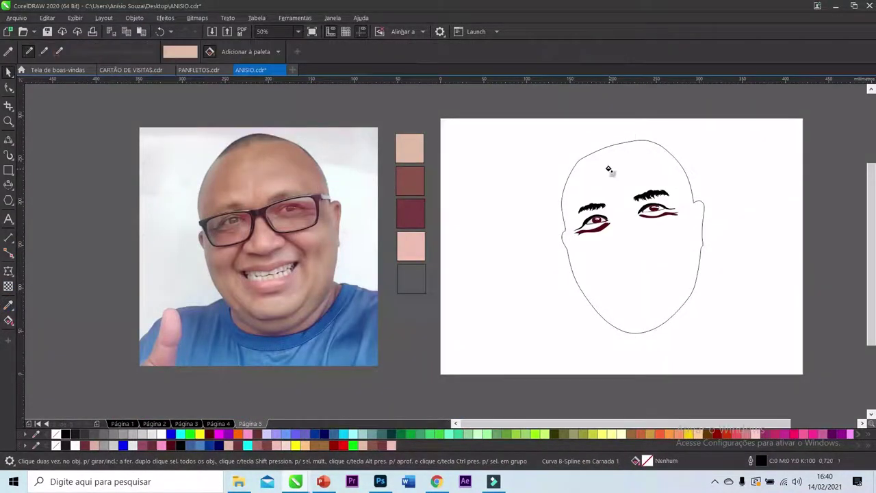
pyautogui.click(608, 171)
# Step: Trace the outer contour of the glasses frame on the photo as a closed B-spline curve
pyautogui.click(9, 155)
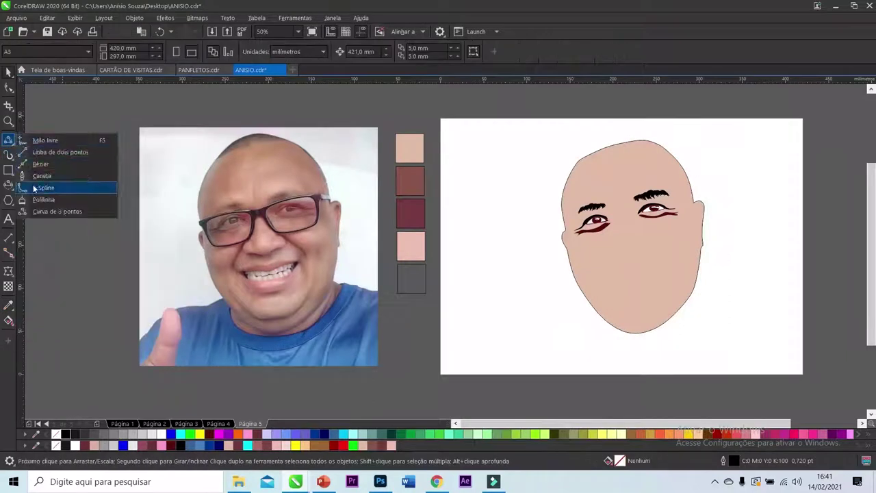
pyautogui.click(41, 188)
pyautogui.scroll(3, 118, 216)
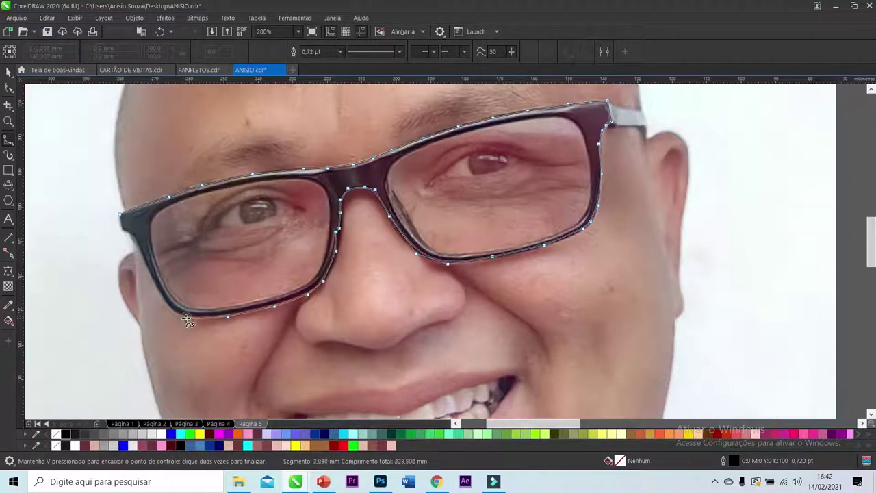
pyautogui.click(122, 219)
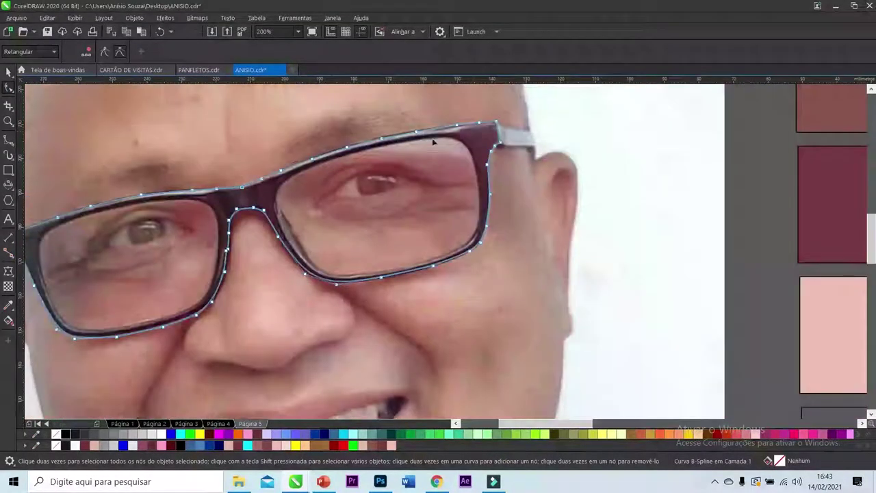
# Step: Trace the inner edges of the left and right lenses on the photo as closed B-spline curves
pyautogui.click(39, 238)
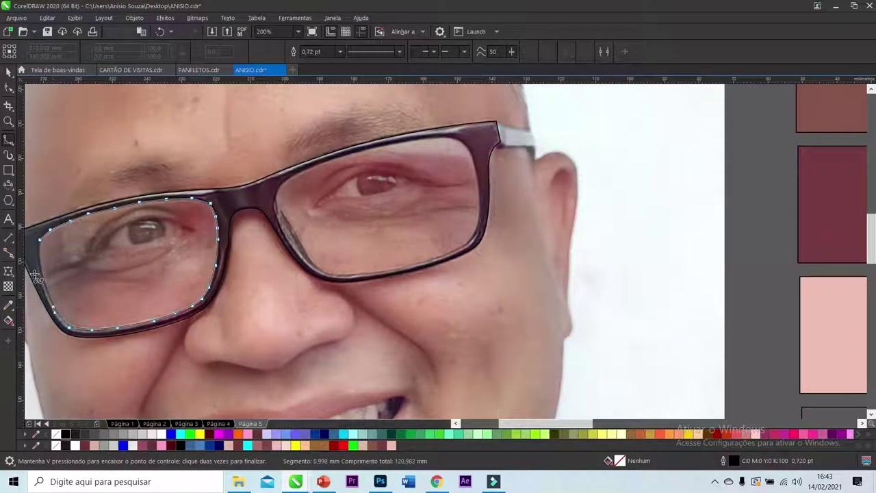
pyautogui.click(41, 243)
pyautogui.click(8, 88)
pyautogui.click(277, 190)
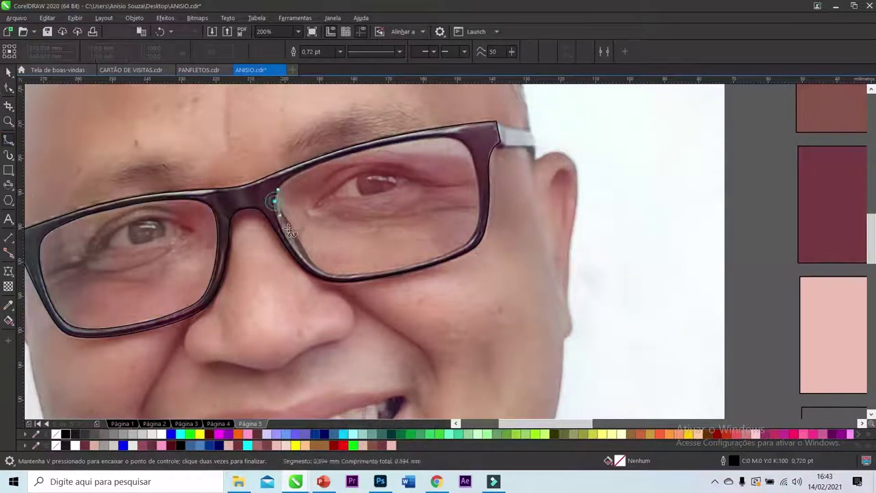
pyautogui.click(275, 189)
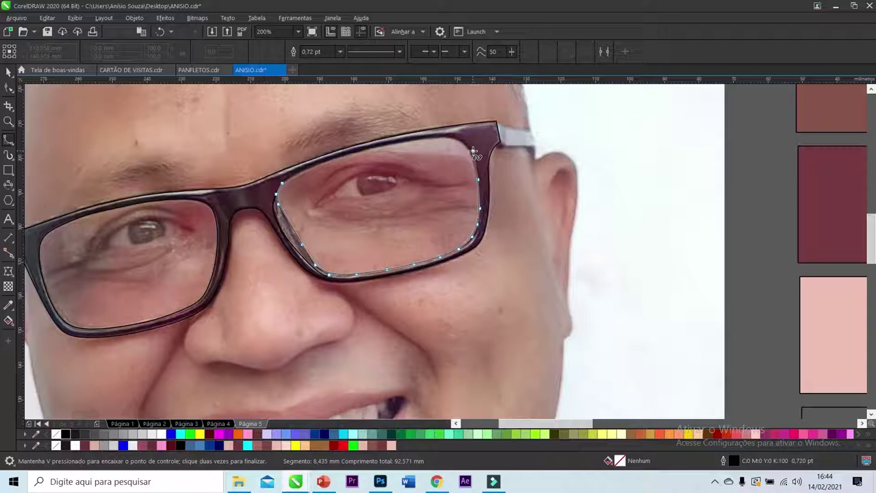
pyautogui.doubleClick(273, 271)
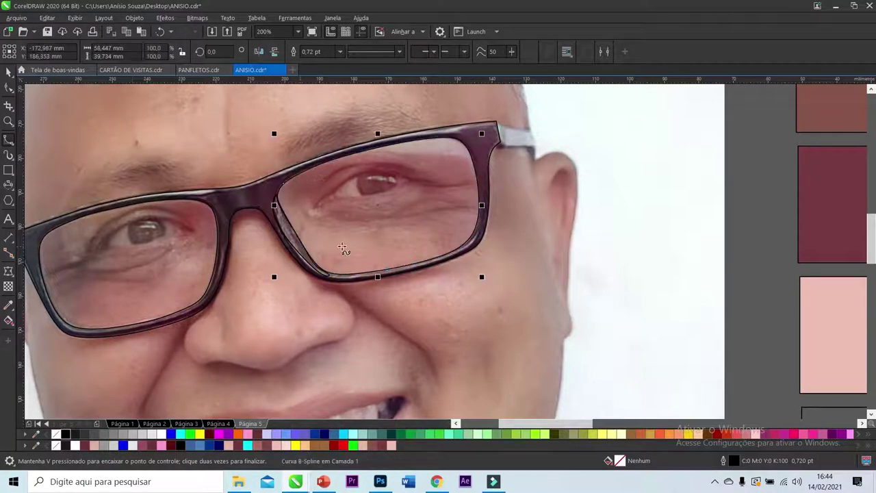
# Step: Trace the narrow inner rim on the nose side of the right lens, fill it dark red (#540D0F) and adjust its nodes
pyautogui.click(210, 436)
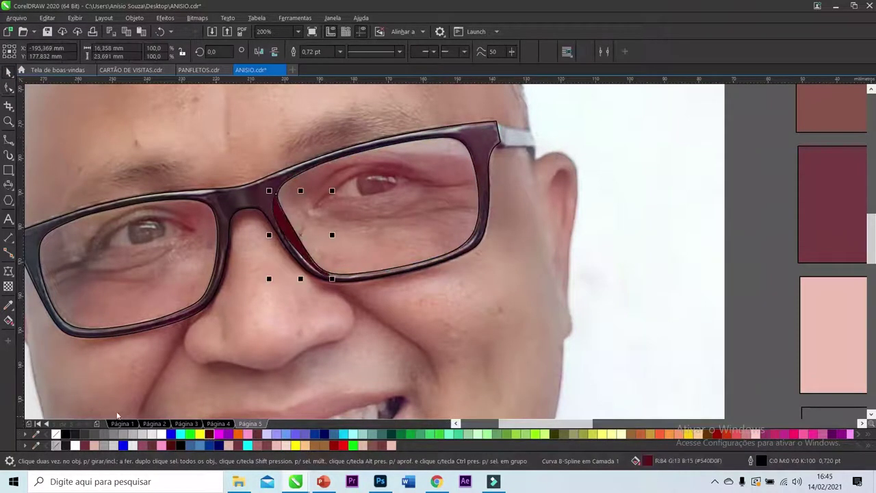
pyautogui.click(301, 236)
pyautogui.click(9, 88)
pyautogui.scroll(2, 294, 226)
pyautogui.scroll(-1, 291, 265)
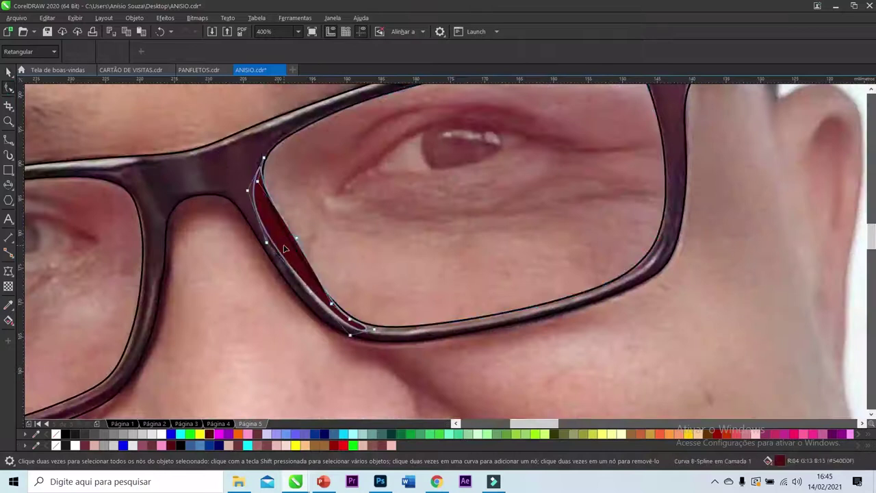
pyautogui.press('space')
pyautogui.scroll(-1, 368, 243)
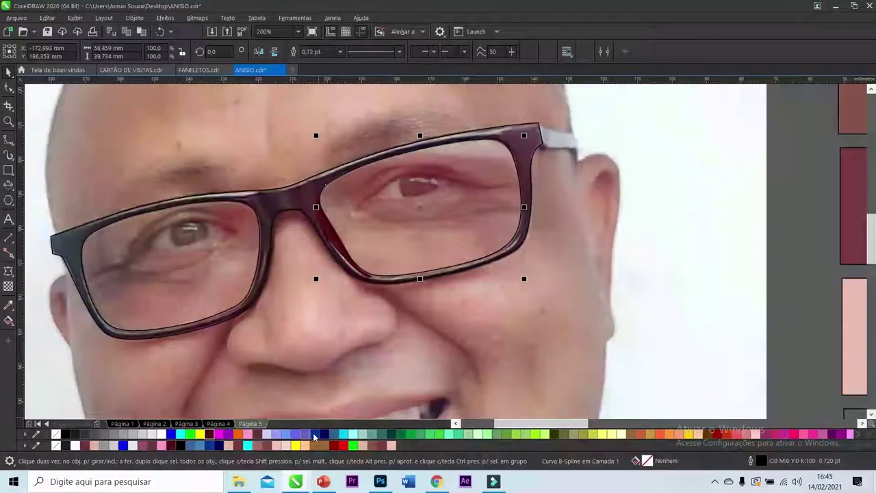
# Step: Fill both lens shapes with cyan (#00FFFF)
pyautogui.click(181, 435)
pyautogui.click(172, 267)
pyautogui.click(180, 434)
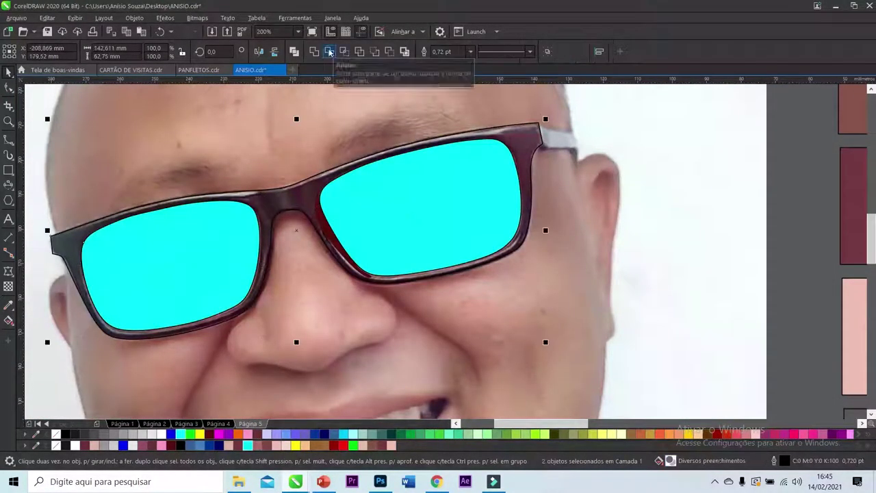
# Step: Try to trim the left lens out of the glasses frame and fill the frame with orange (#FF6600)
pyautogui.scroll(-1, 205, 235)
pyautogui.hotkey('ctrl', 'z')
pyautogui.hotkey('ctrl', 'z')
pyautogui.scroll(1, 131, 252)
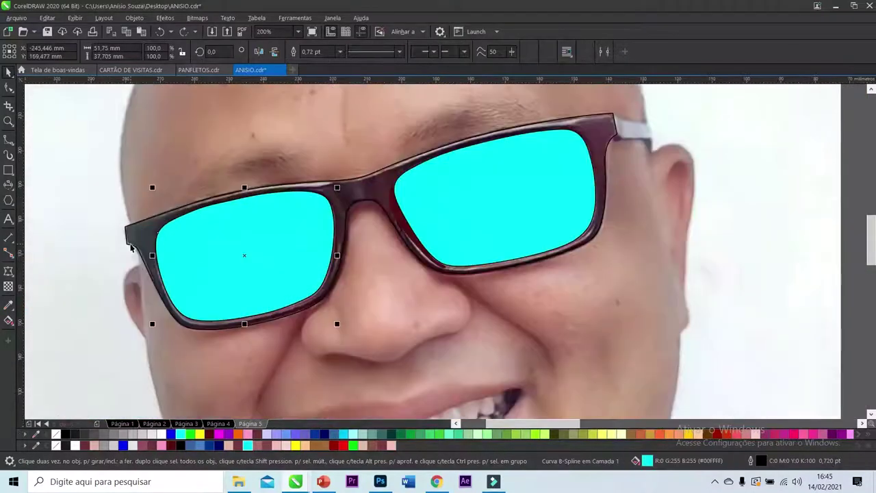
pyautogui.keyDown('shift'); pyautogui.click(191, 234); pyautogui.keyUp('shift')
pyautogui.click(329, 52)
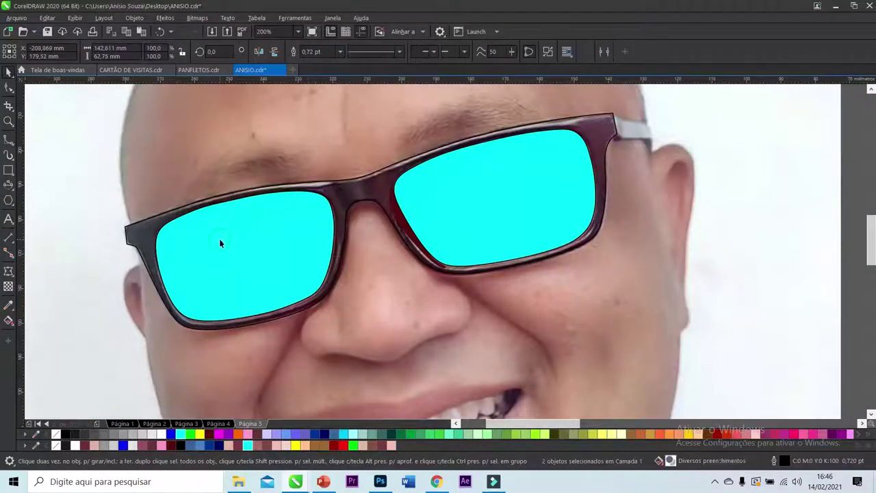
pyautogui.scroll(-1, 233, 248)
pyautogui.click(238, 434)
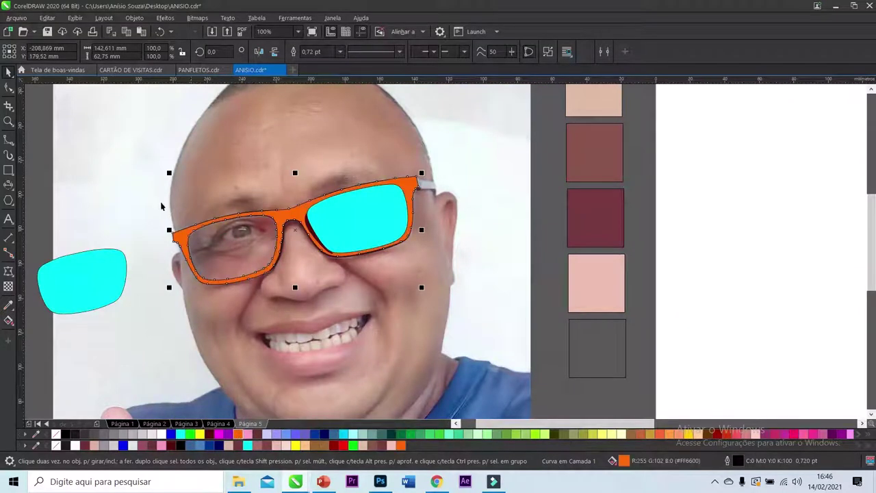
pyautogui.scroll(1, 200, 235)
pyautogui.hotkey('ctrl', 'z')
pyautogui.hotkey('ctrl', 'z')
# Step: Try a transparency of 76 on the left lens over the orange frame, and undo the changes
pyautogui.hotkey('ctrl', 'a')
pyautogui.scroll(-1, 274, 219)
pyautogui.click(274, 221)
pyautogui.moveTo(274, 221)
pyautogui.mouseDown()
pyautogui.moveTo(123, 260)
pyautogui.moveTo(264, 222)
pyautogui.mouseUp()
pyautogui.click(8, 286)
pyautogui.moveTo(250, 266); pyautogui.dragTo(273, 267)
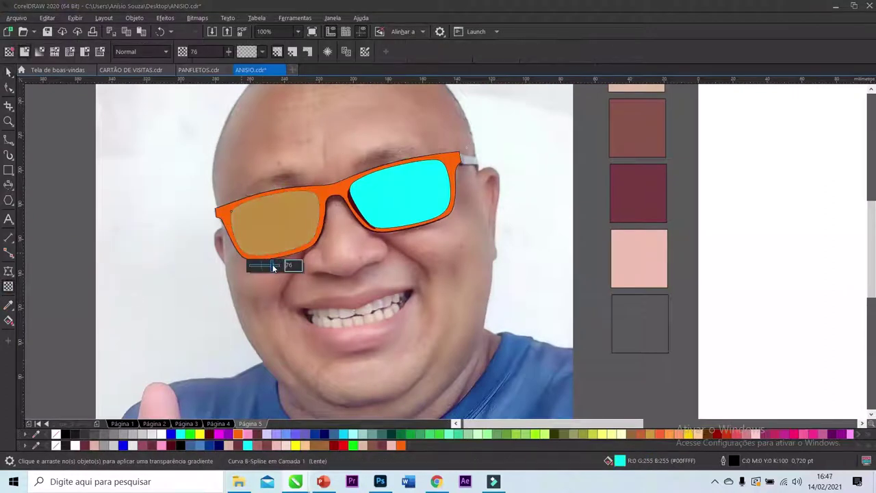
pyautogui.hotkey('ctrl', 'z')
pyautogui.hotkey('ctrl', 'z')
pyautogui.hotkey('ctrl', 'z')
# Step: Trim both cyan lens shapes out of the glasses frame
pyautogui.click(264, 225)
pyautogui.click(399, 196)
pyautogui.click(283, 214)
pyautogui.keyDown('shift'); pyautogui.click(400, 196); pyautogui.keyUp('shift')
pyautogui.keyDown('shift'); pyautogui.click(336, 195); pyautogui.keyUp('shift')
pyautogui.rightClick(391, 172)
pyautogui.press('Escape')
pyautogui.scroll(1, 233, 217)
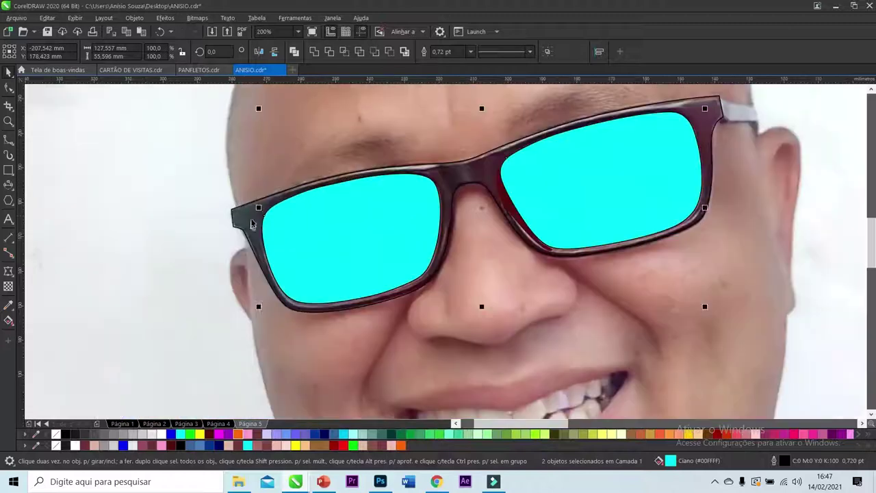
pyautogui.click(329, 54)
# Step: Move a lens aside to check the trimmed opening and undo the move
pyautogui.scroll(-2, 254, 189)
pyautogui.moveTo(371, 182); pyautogui.dragTo(169, 228)
pyautogui.hotkey('ctrl', 'z')
pyautogui.scroll(1, 333, 193)
pyautogui.click(391, 164)
pyautogui.click(61, 221)
pyautogui.hotkey('ctrl', 'z')
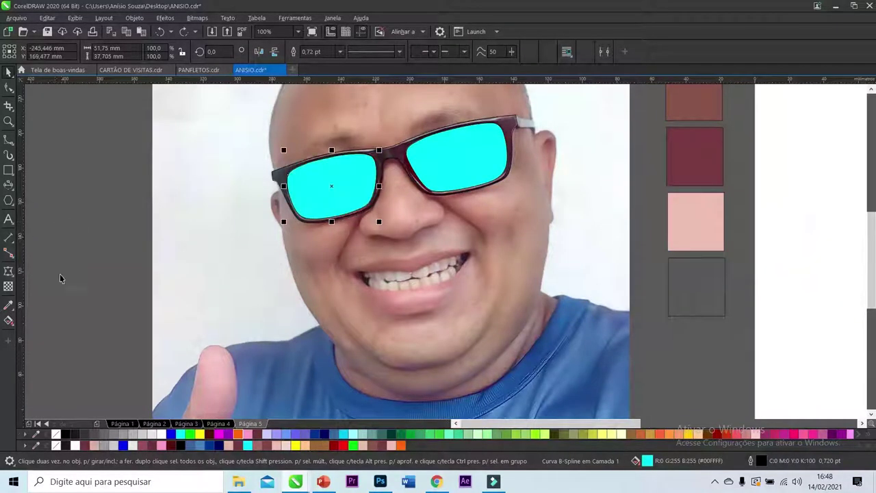
# Step: Make both cyan lenses semi-transparent with the Transparency tool
pyautogui.click(8, 287)
pyautogui.click(329, 199)
pyautogui.click(411, 161)
pyautogui.click(448, 179)
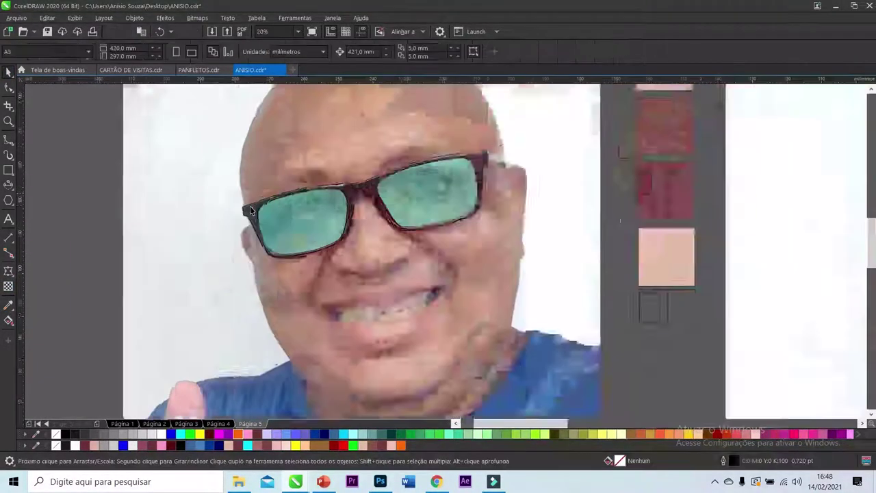
# Step: Trace the inner detail shapes in the frame's left and right upper corners as closed curves, the right one about 8.3 by 14.7 mm
pyautogui.scroll(2, 287, 192)
pyautogui.click(9, 140)
pyautogui.scroll(2, 288, 191)
pyautogui.click(237, 203)
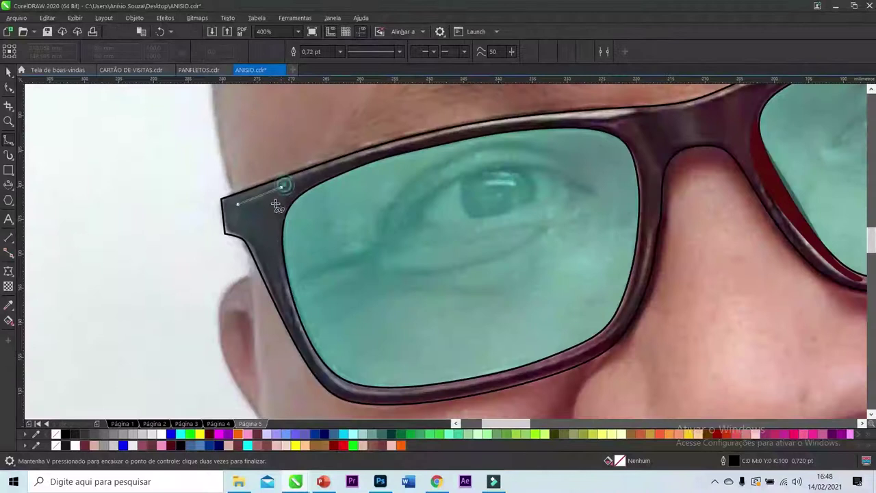
pyautogui.doubleClick(241, 224)
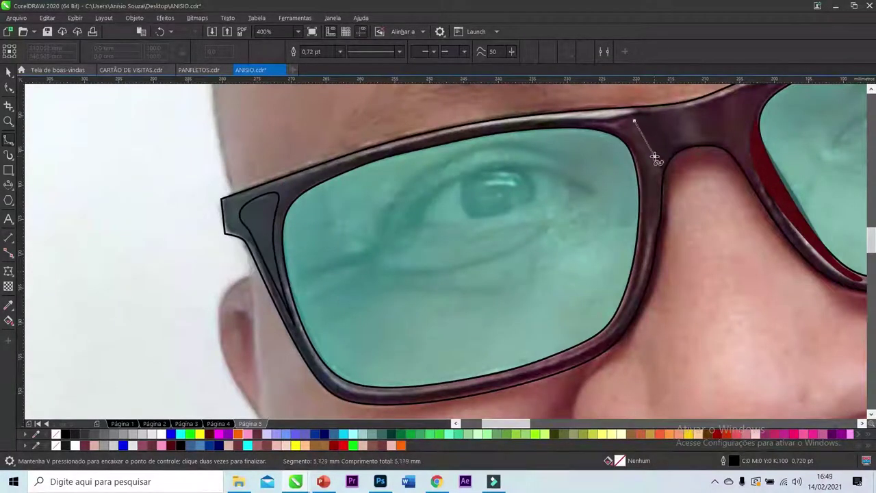
pyautogui.scroll(-3, 652, 169)
pyautogui.scroll(2, 586, 185)
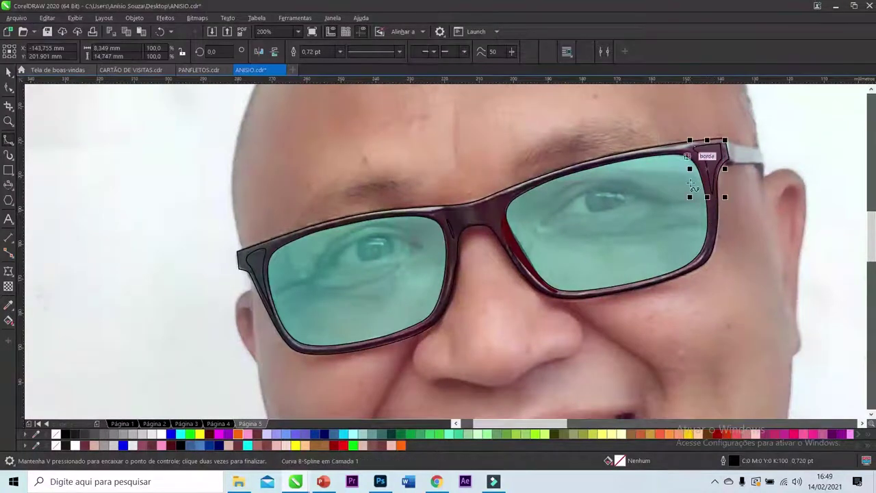
# Step: Trace the detail shape on the frame's nose bridge as a closed B-spline curve about 22.5 by 18.3 mm
pyautogui.click(530, 186)
pyautogui.scroll(2, 531, 189)
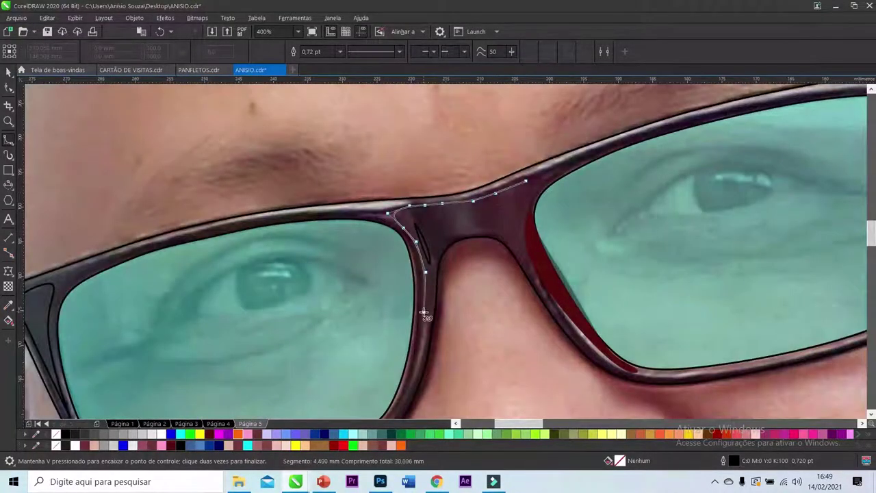
pyautogui.doubleClick(525, 181)
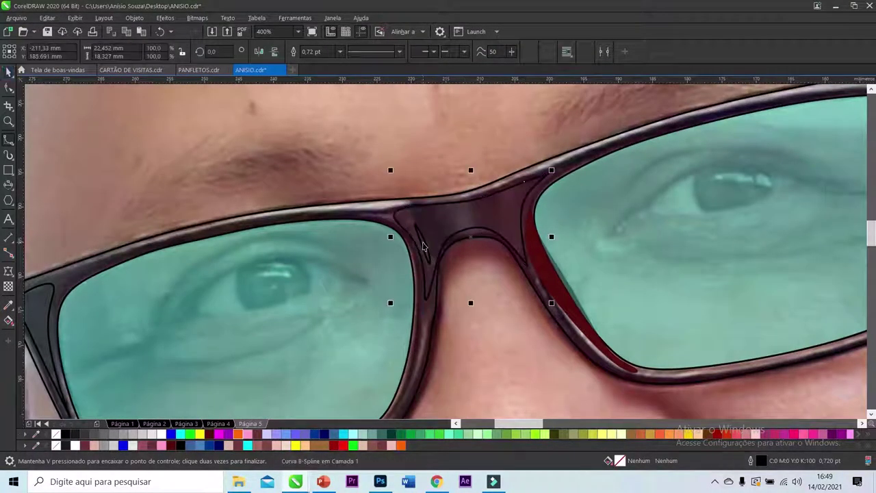
# Step: Fill the glasses frame with orange and its bridge and corner details with dark red without outlines
pyautogui.click(401, 445)
pyautogui.click(171, 445)
pyautogui.click(72, 345)
pyautogui.scroll(-2, 577, 253)
pyautogui.click(170, 445)
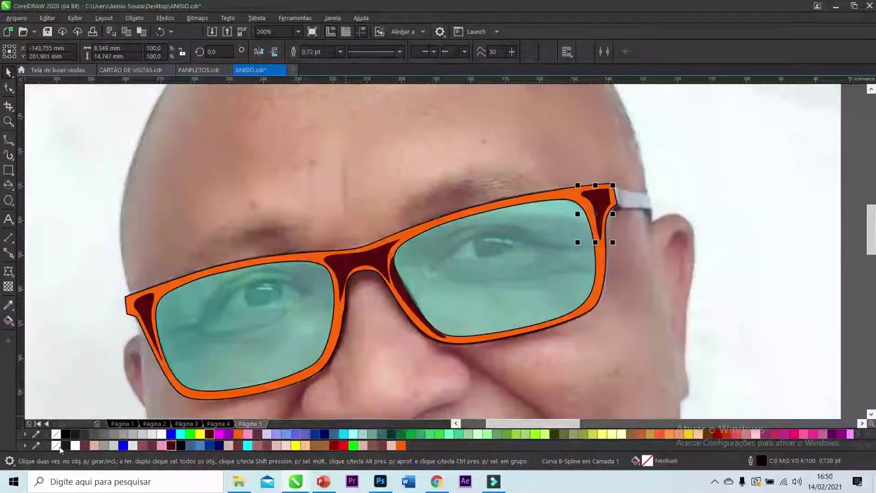
# Step: Reshape the nodes of the dark red rim strip beside the right lens to follow the lens edge
pyautogui.scroll(2, 430, 290)
pyautogui.scroll(2, 435, 320)
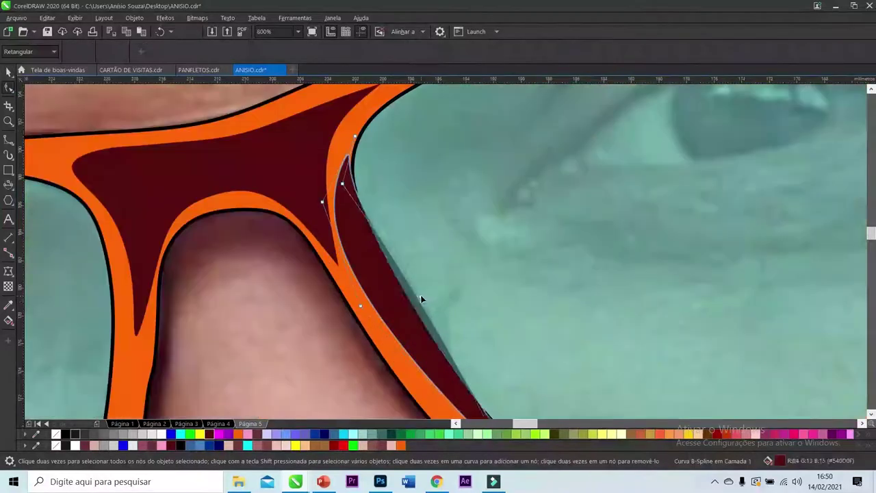
pyautogui.scroll(-3, 421, 297)
pyautogui.scroll(2, 364, 283)
pyautogui.click(404, 226)
pyautogui.scroll(-2, 404, 225)
pyautogui.scroll(3, 404, 226)
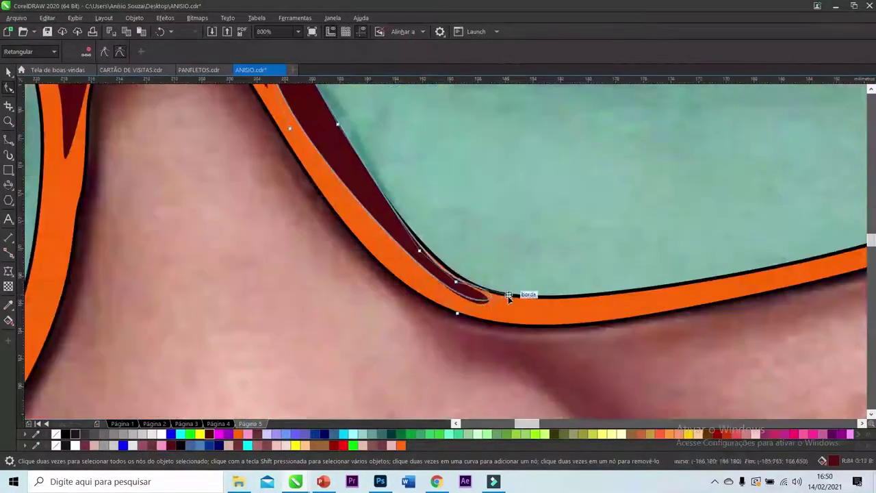
pyautogui.scroll(-3, 508, 295)
pyautogui.press('space')
pyautogui.press('space')
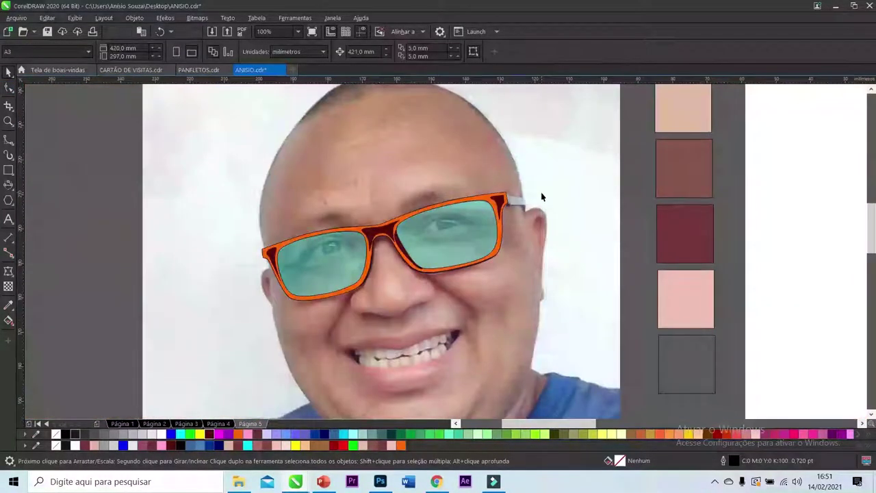
# Step: Trace the glasses' right temple arm as a closed curve about 11.2 by 10.5 mm and fill it dark red
pyautogui.scroll(2, 491, 201)
pyautogui.click(513, 211)
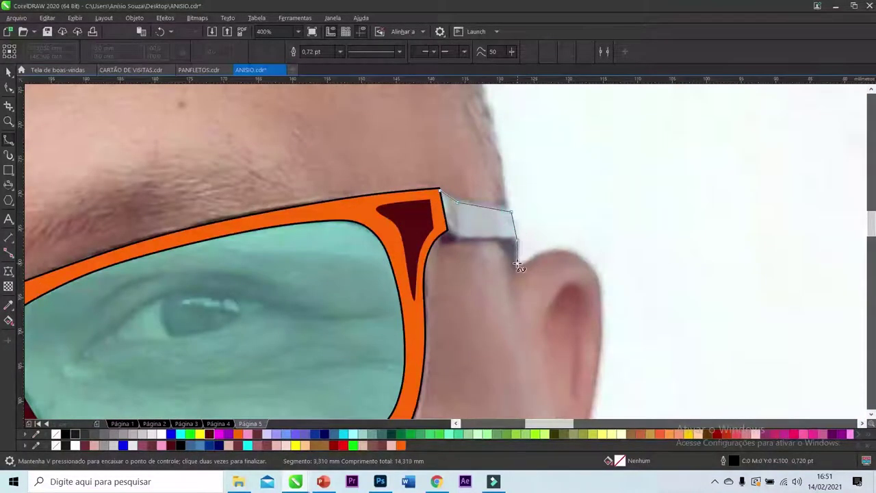
pyautogui.click(453, 232)
pyautogui.click(65, 434)
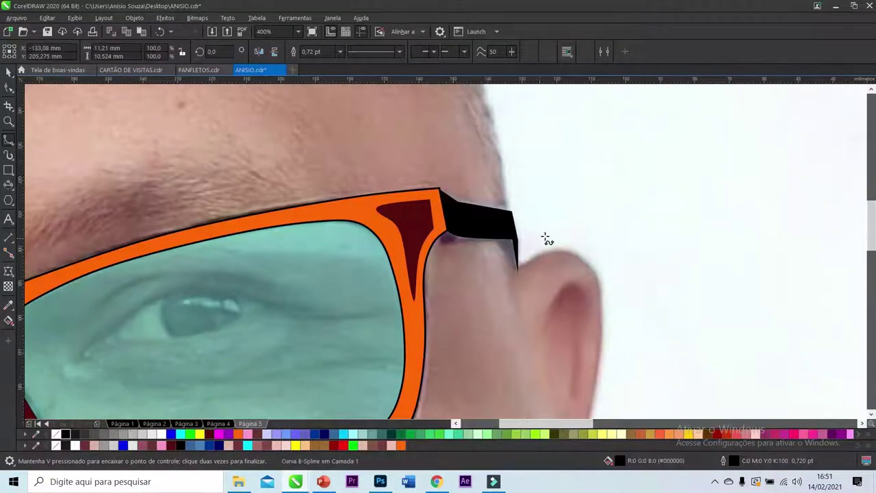
pyautogui.scroll(-2, 546, 239)
pyautogui.click(66, 446)
pyautogui.press('Escape')
# Step: Start the hair's B-spline curve at the left temple and trace its inner edge up the left side of the head
pyautogui.scroll(2, 277, 291)
pyautogui.click(311, 214)
pyautogui.click(308, 130)
pyautogui.scroll(2, 336, 117)
pyautogui.click(325, 194)
pyautogui.click(351, 107)
pyautogui.scroll(1, 360, 122)
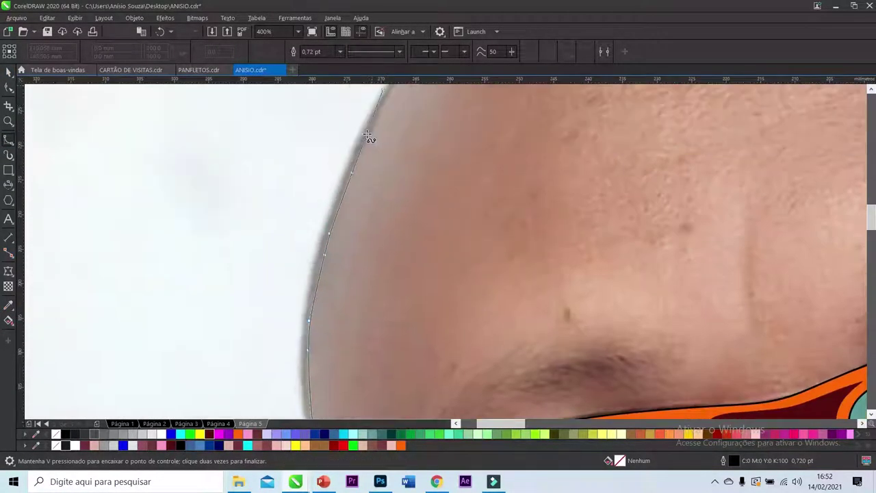
pyautogui.click(368, 136)
pyautogui.scroll(1, 373, 137)
pyautogui.click(395, 173)
pyautogui.scroll(1, 476, 111)
pyautogui.click(451, 179)
pyautogui.click(467, 164)
pyautogui.click(499, 153)
pyautogui.scroll(1, 500, 154)
pyautogui.hscroll(1, 499, 154)
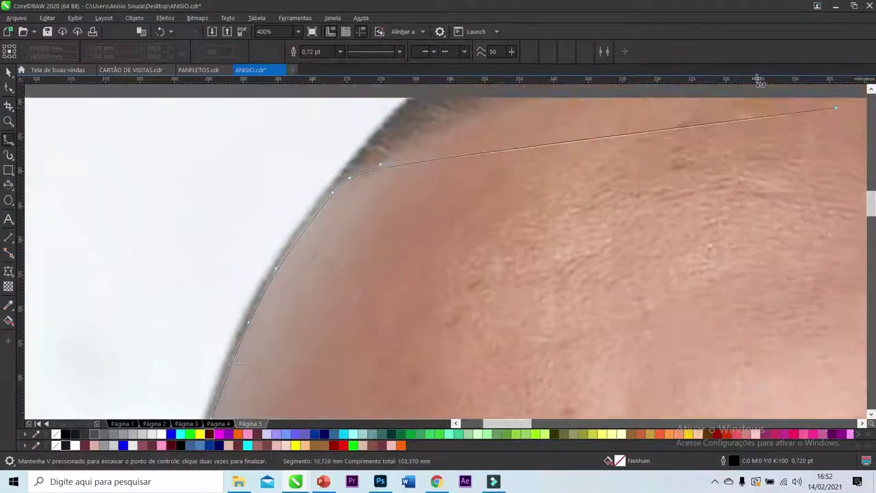
# Step: Continue the hair curve along the hairline above the forehead and down the right side to the temple arm
pyautogui.click(499, 160)
pyautogui.click(587, 131)
pyautogui.scroll(1, 587, 131)
pyautogui.hscroll(1, 587, 131)
pyautogui.click(522, 178)
pyautogui.click(778, 180)
pyautogui.hscroll(1, 778, 181)
pyautogui.scroll(-1, 650, 225)
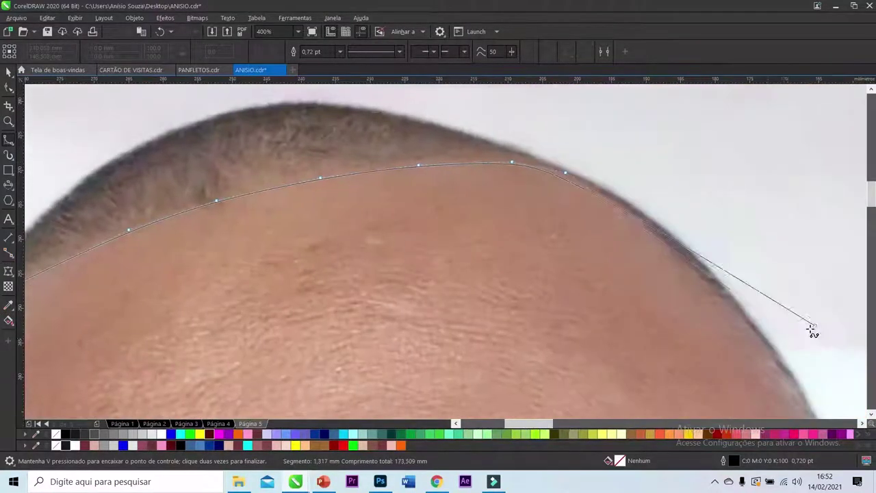
pyautogui.click(650, 226)
pyautogui.scroll(-1, 649, 225)
pyautogui.scroll(1, 673, 292)
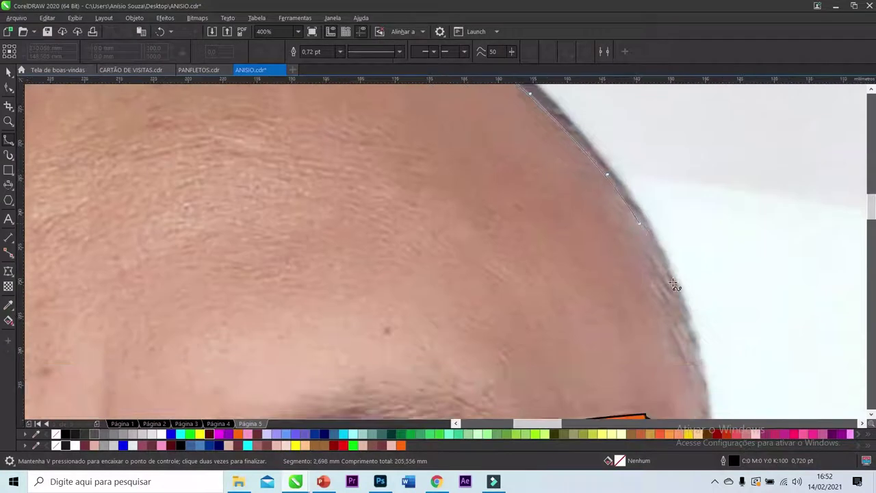
pyautogui.click(695, 368)
pyautogui.scroll(-1, 695, 367)
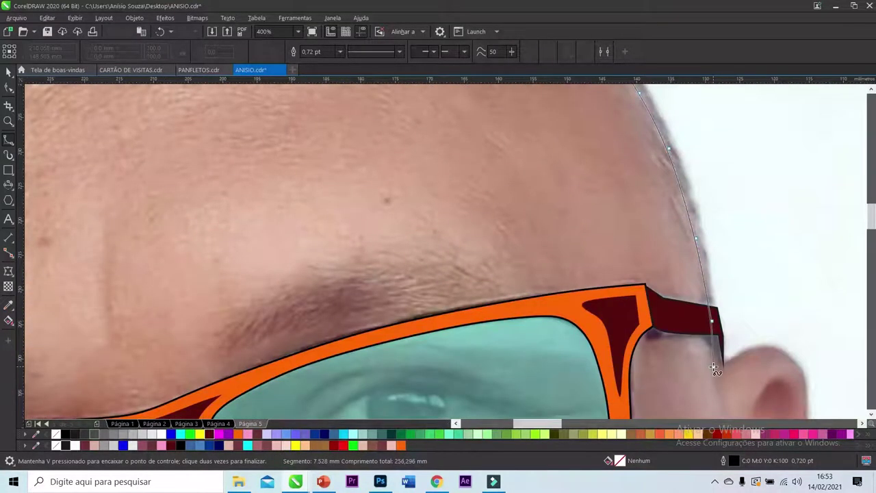
# Step: Trace the hair's outer edge from the right side back over the top of the head
pyautogui.scroll(1, 630, 89)
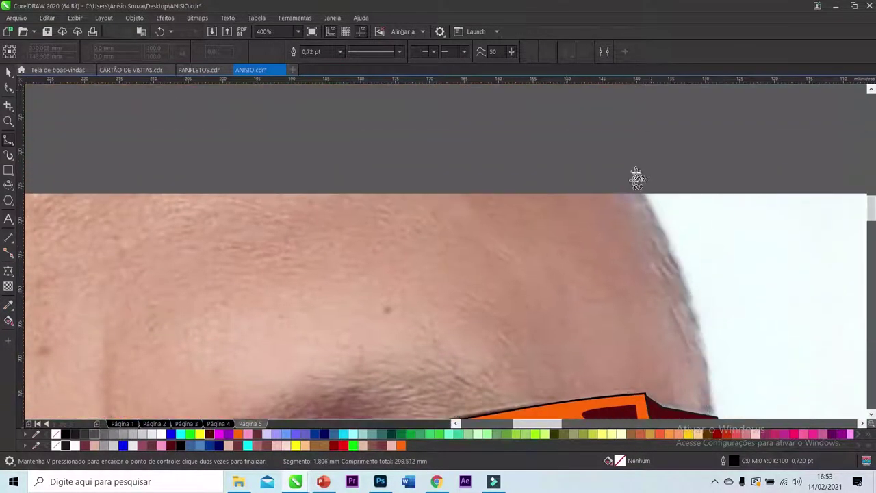
pyautogui.scroll(3, 580, 103)
pyautogui.click(524, 248)
pyautogui.click(449, 198)
pyautogui.click(393, 169)
pyautogui.click(273, 135)
pyautogui.click(26, 145)
pyautogui.click(135, 176)
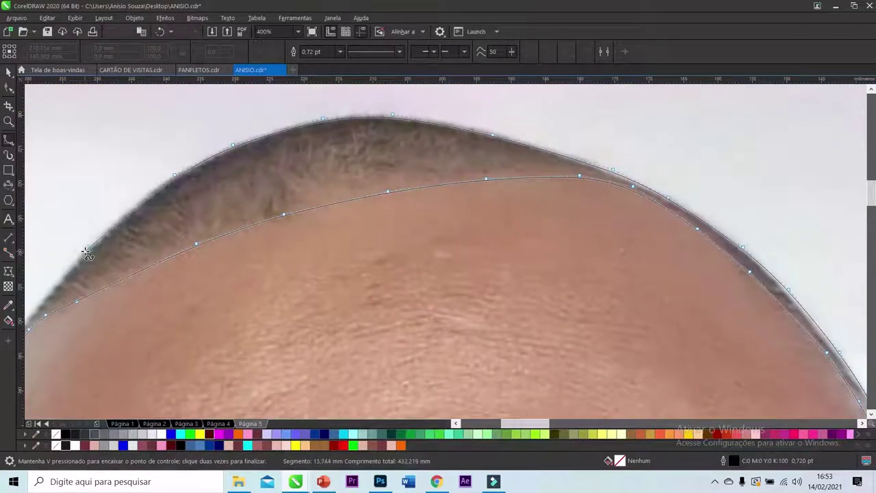
# Step: Close the hair contour down the left side of the head, about 153 by 111 mm overall, and fill it black
pyautogui.scroll(-5, 156, 358)
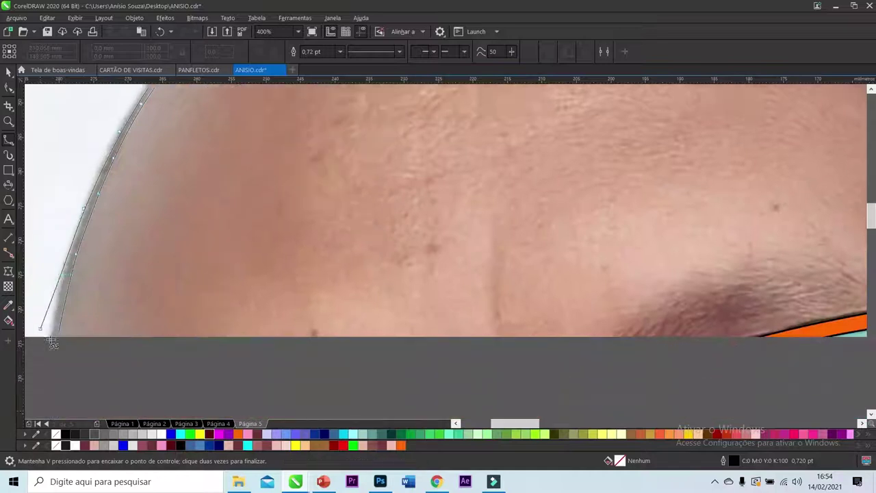
pyautogui.scroll(-3, 53, 342)
pyautogui.click(48, 280)
pyautogui.click(58, 325)
pyautogui.scroll(-2, 65, 369)
pyautogui.doubleClick(69, 370)
pyautogui.press('F4')
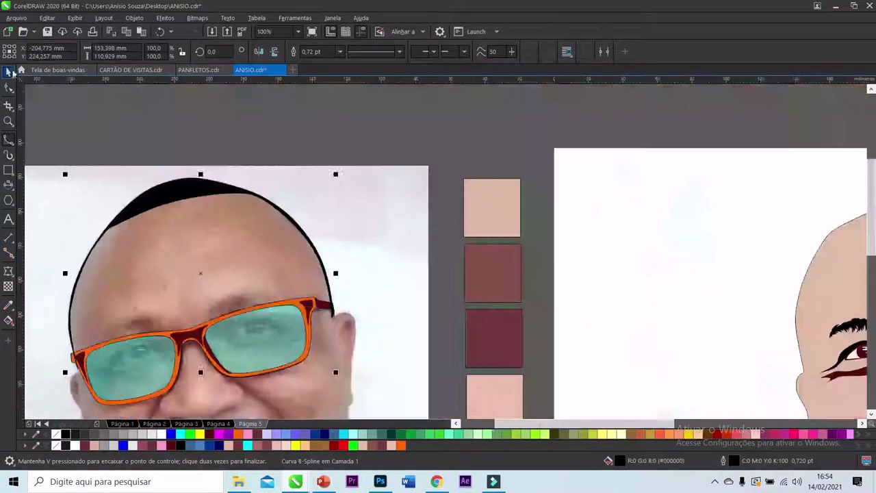
# Step: Place the hair and the glasses over the face outline on the page
pyautogui.click(43, 224)
pyautogui.moveTo(43, 224); pyautogui.dragTo(252, 275)
pyautogui.rightClick(164, 233)
pyautogui.moveTo(244, 269)
pyautogui.click(391, 270)
pyautogui.hotkey('ctrl', 'z')
pyautogui.hotkey('ctrl', 'z')
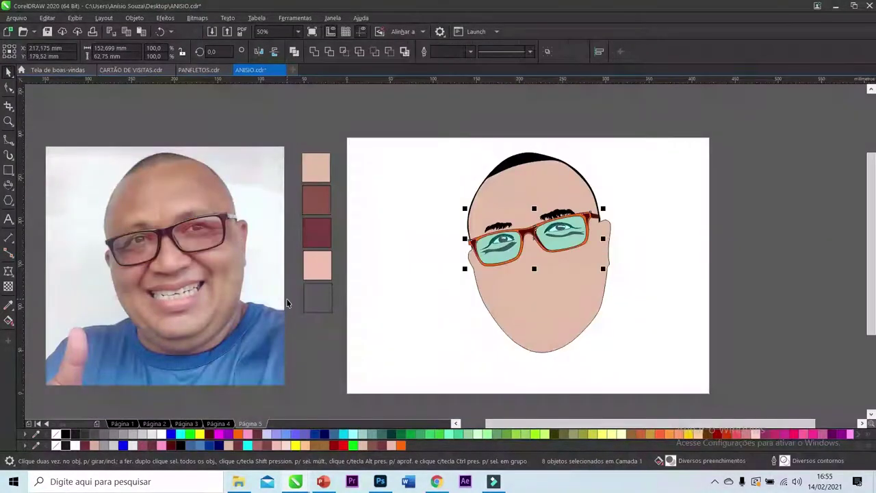
pyautogui.click(775, 226)
# Step: Trace the outer edge of the nose's left wing with a 3-point curve, about 6 by 15 mm
pyautogui.scroll(4, 153, 278)
pyautogui.click(9, 155)
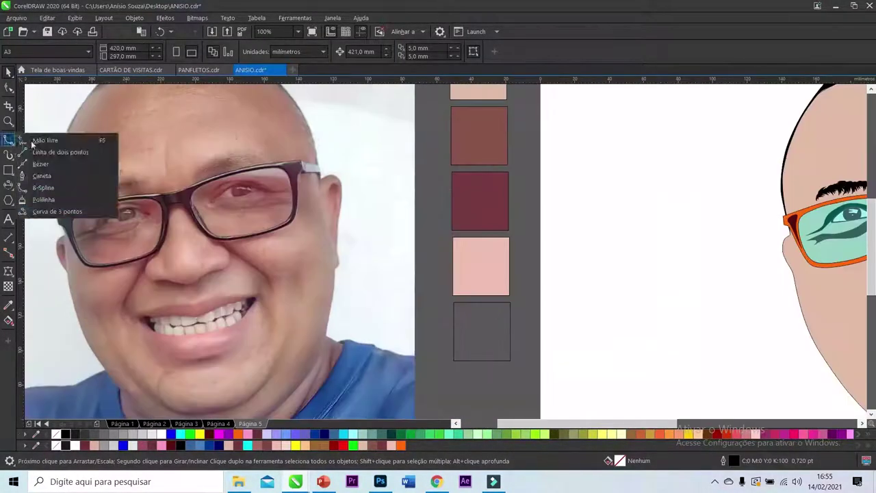
pyautogui.click(31, 206)
pyautogui.moveTo(154, 237); pyautogui.dragTo(156, 293)
pyautogui.click(131, 267)
pyautogui.scroll(2, 160, 247)
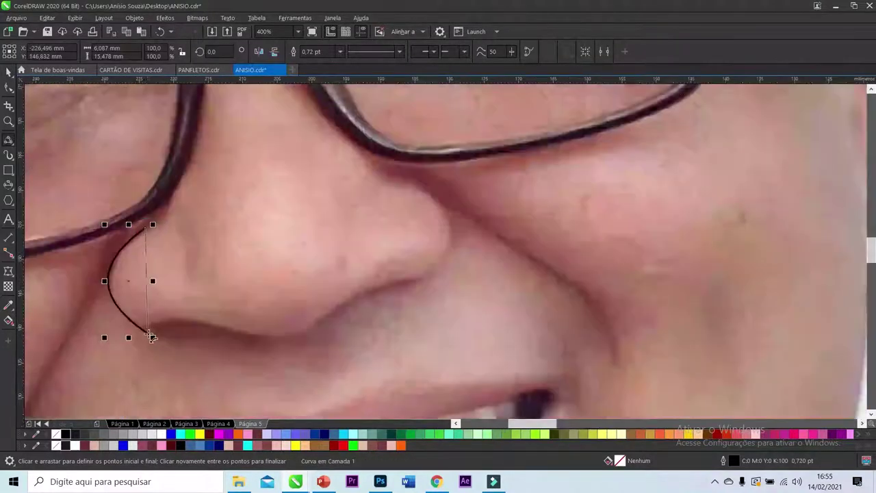
# Step: Draw the left nostril shadow with 3-point curves, about 18 mm long, and refine its upper curve with the Shape tool
pyautogui.moveTo(222, 341); pyautogui.dragTo(276, 337)
pyautogui.click(195, 317)
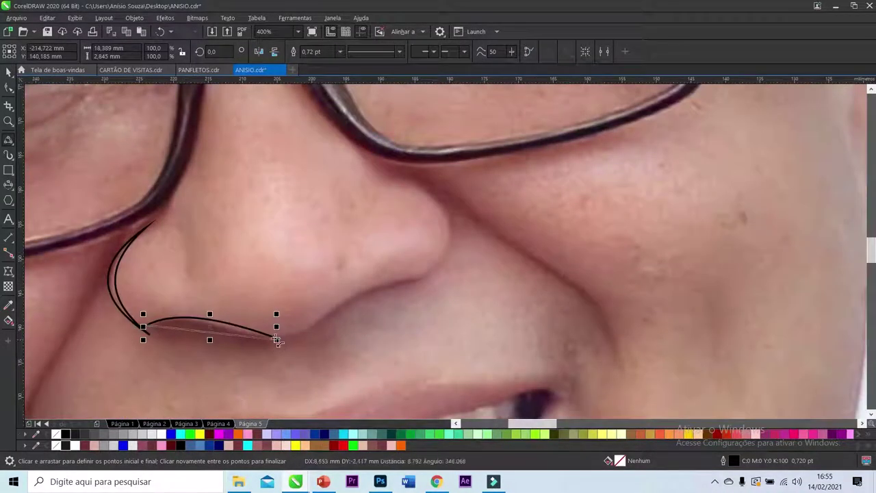
pyautogui.click(9, 88)
pyautogui.moveTo(210, 319); pyautogui.dragTo(213, 318)
# Step: Trace the right nostril shadow, about 15 by 7 mm, and link both nostrils with a curve about 12 mm wide under the nose tip
pyautogui.click(14, 153)
pyautogui.click(364, 295)
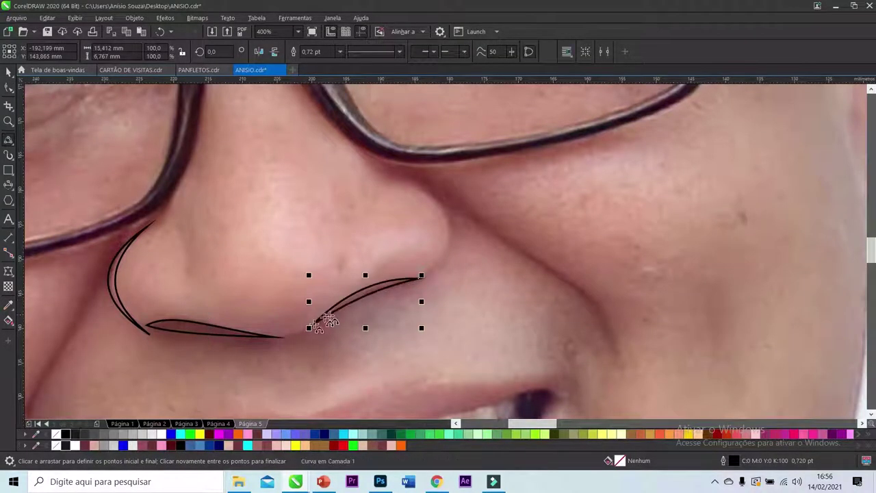
pyautogui.scroll(2, 303, 333)
pyautogui.moveTo(264, 337); pyautogui.dragTo(303, 357)
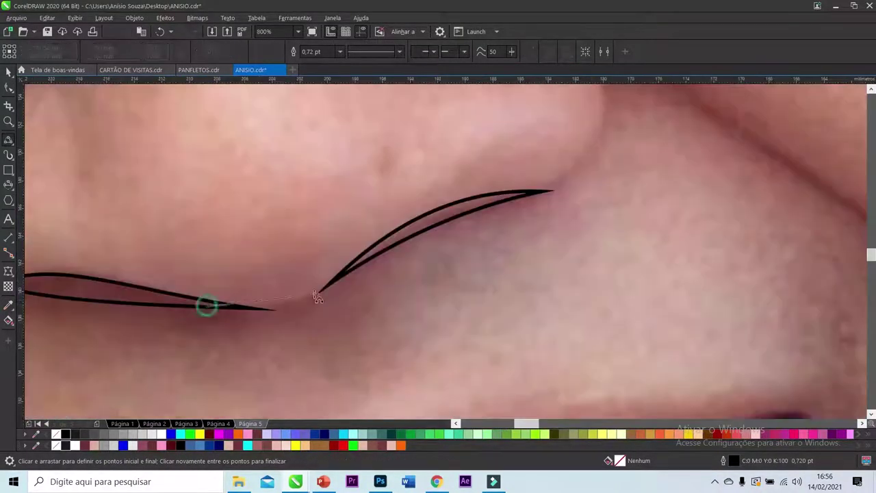
pyautogui.moveTo(196, 333); pyautogui.dragTo(362, 302)
pyautogui.press('F10')
pyautogui.press('space')
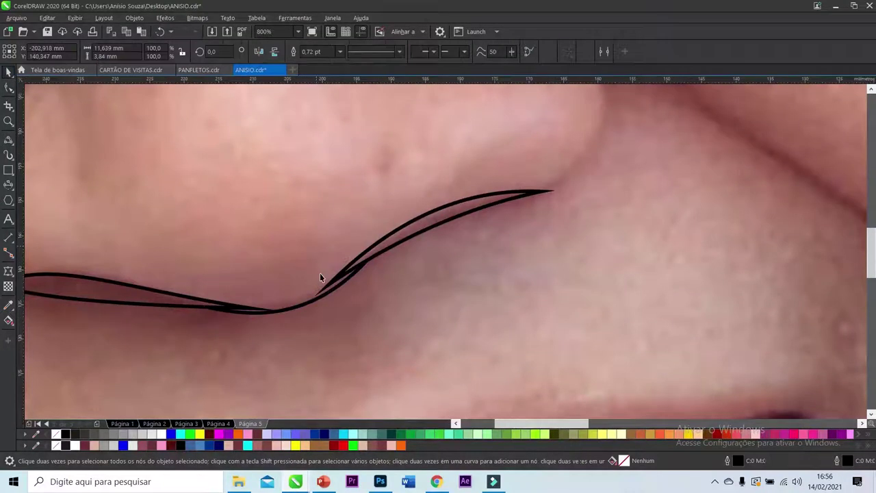
# Step: Trace the nose's right wing with curves about 5 by 15 mm and adjust the lower end node of the left wing
pyautogui.scroll(-4, 320, 273)
pyautogui.moveTo(374, 197); pyautogui.dragTo(398, 228)
pyautogui.scroll(2, 399, 228)
pyautogui.click(399, 229)
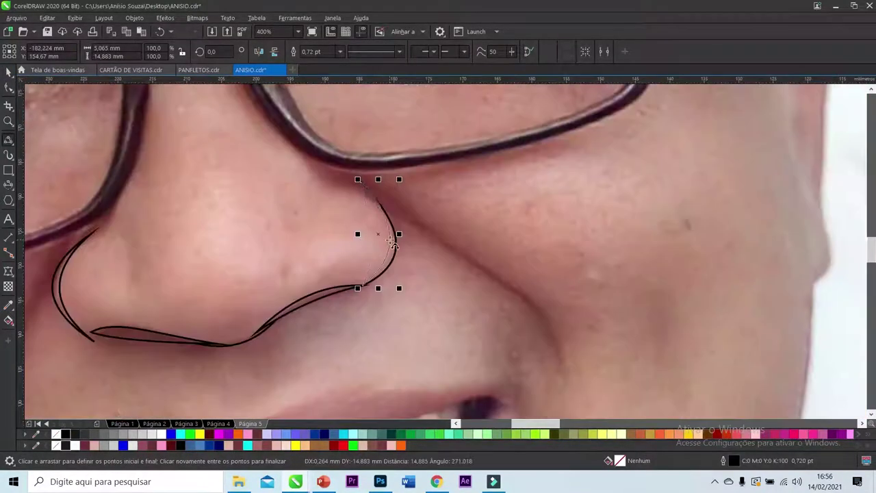
pyautogui.scroll(2, 420, 173)
pyautogui.press('F10')
pyautogui.scroll(-2, 363, 277)
pyautogui.click(157, 293)
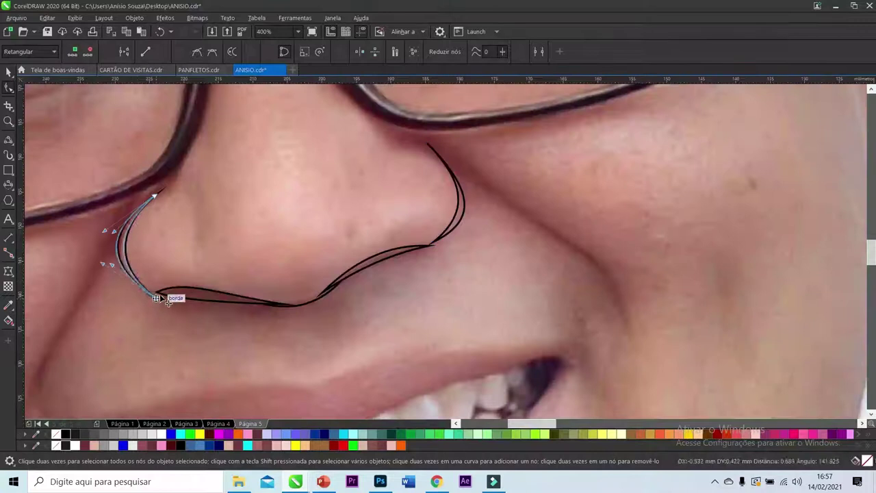
# Step: Draw B-spline smile lines from both sides of the nose down beside the mouth, the left one about 16 by 36 mm
pyautogui.press('F3')
pyautogui.click(8, 140)
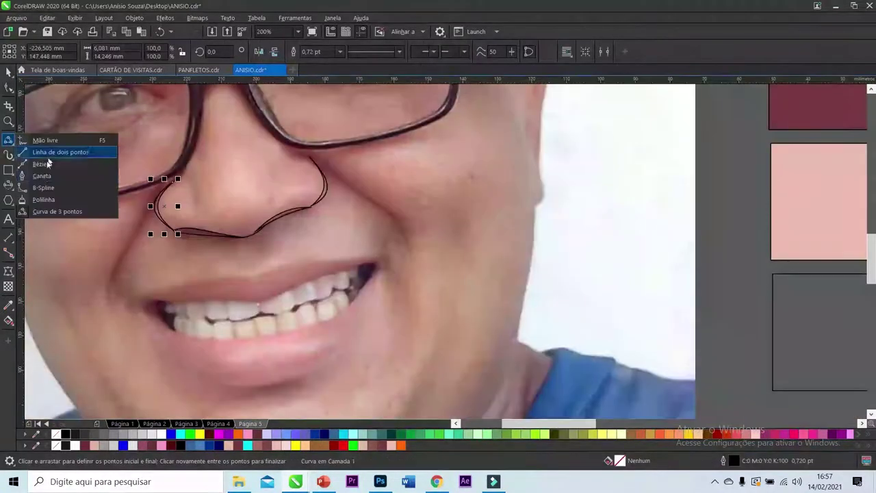
pyautogui.click(41, 185)
pyautogui.click(311, 159)
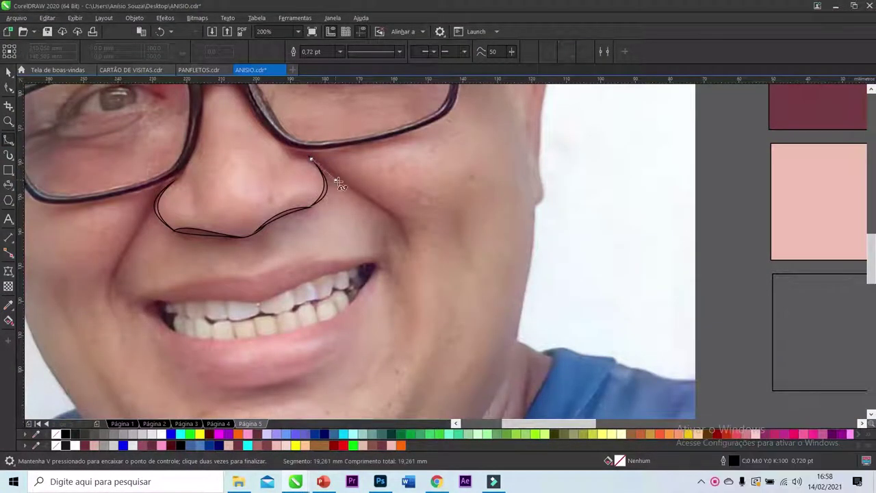
pyautogui.doubleClick(409, 252)
pyautogui.click(161, 182)
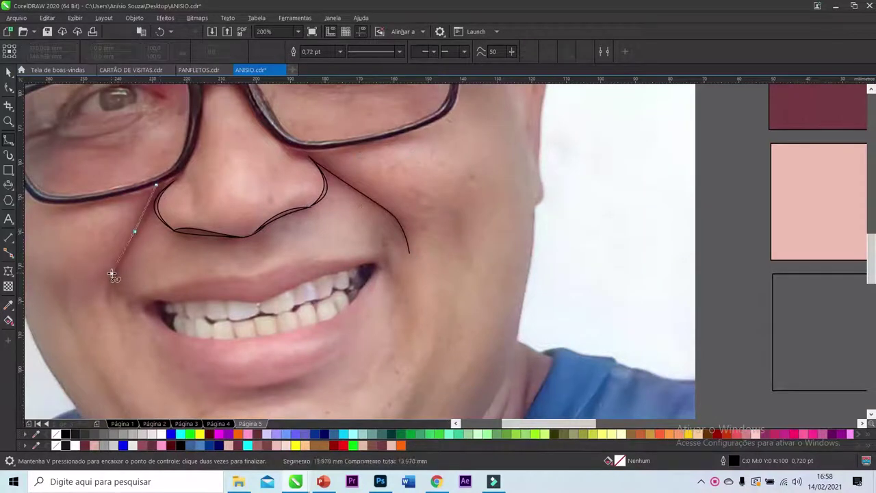
pyautogui.doubleClick(108, 306)
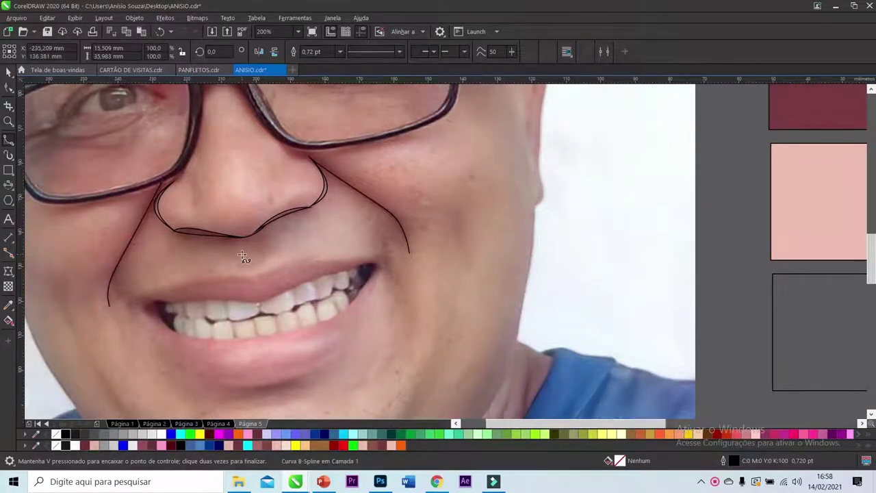
# Step: Draw a B-spline cheek line from beside the left smile line down to the chin
pyautogui.scroll(-3, 209, 334)
pyautogui.click(91, 217)
pyautogui.click(106, 253)
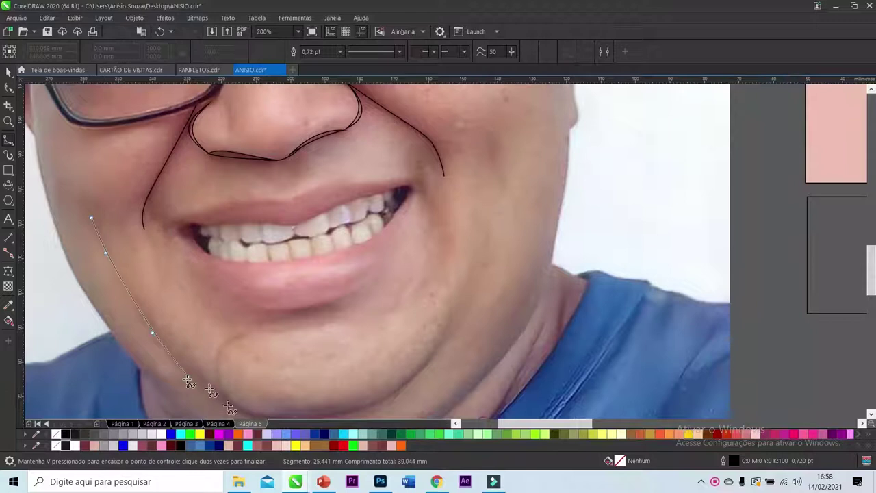
pyautogui.doubleClick(205, 386)
# Step: Trace the lower chin fold with a 3-point curve from the end of the cheek line to the right side of the chin
pyautogui.scroll(-2, 107, 317)
pyautogui.click(9, 141)
pyautogui.scroll(2, 194, 335)
pyautogui.moveTo(174, 335); pyautogui.dragTo(404, 274)
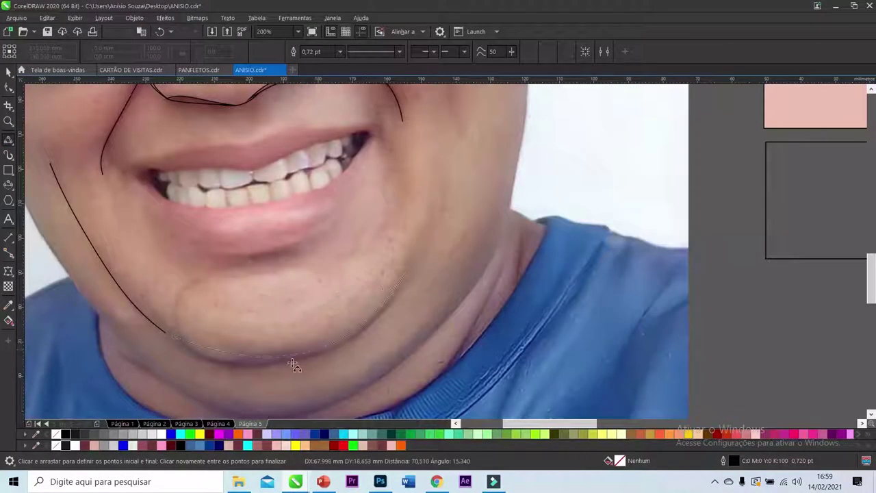
pyautogui.click(272, 364)
pyautogui.press('F10')
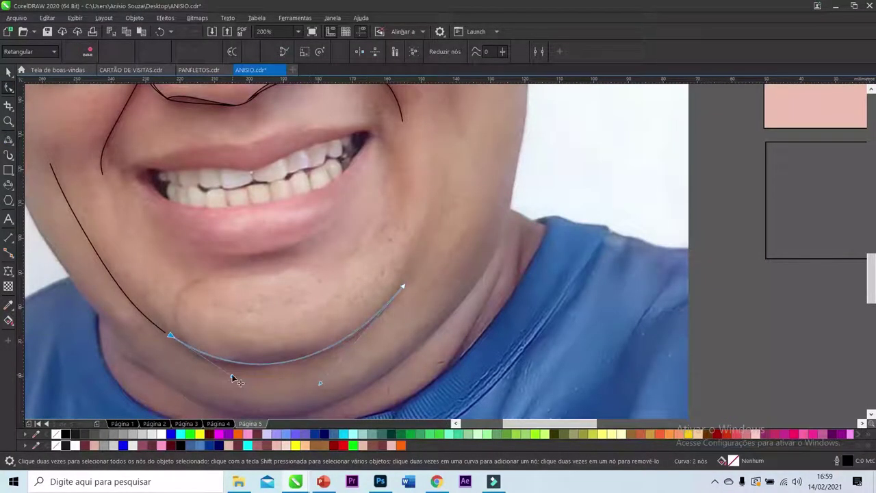
# Step: Add a curve around the chin's left side up to below the lower lip, about 17 by 23 mm
pyautogui.press('space')
pyautogui.moveTo(406, 362); pyautogui.dragTo(235, 349)
pyautogui.scroll(-2, 208, 257)
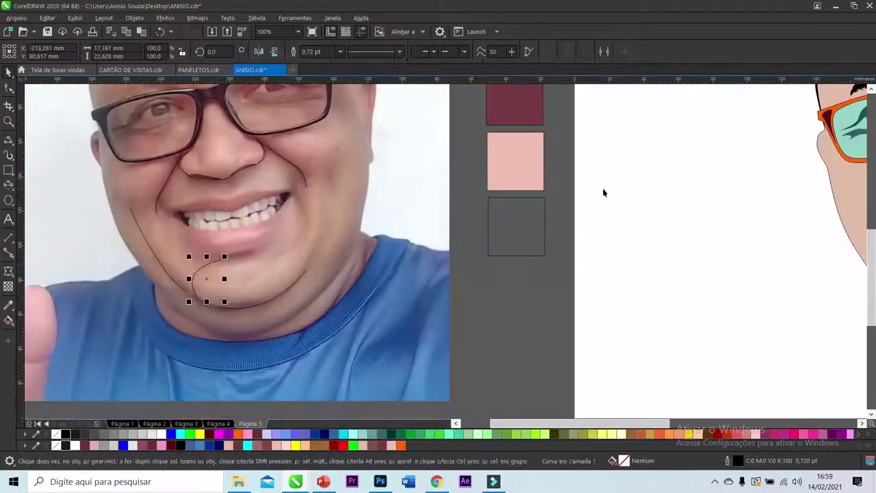
pyautogui.scroll(2, 216, 264)
pyautogui.scroll(-3, 264, 211)
pyautogui.scroll(3, 264, 212)
# Step: Save the drawing to the desktop under its existing name as a CorelDRAW 22.0 (2020) file
pyautogui.click(9, 140)
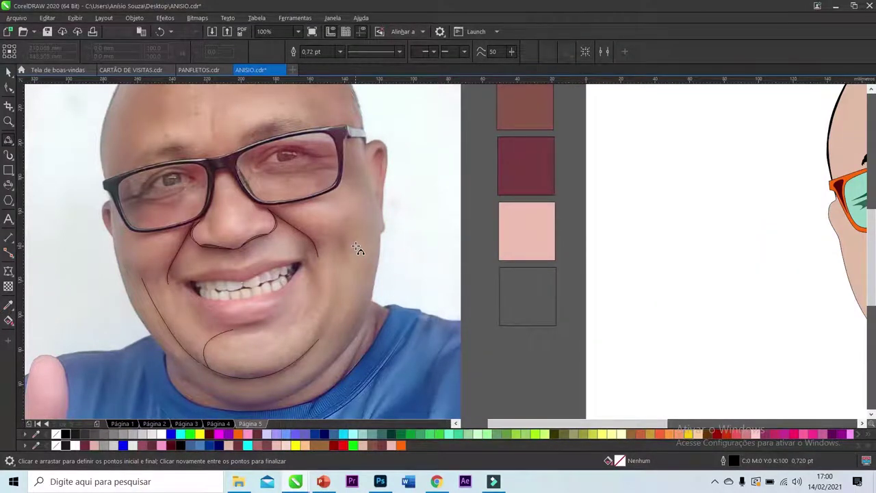
pyautogui.hotkey('alt', 'a')
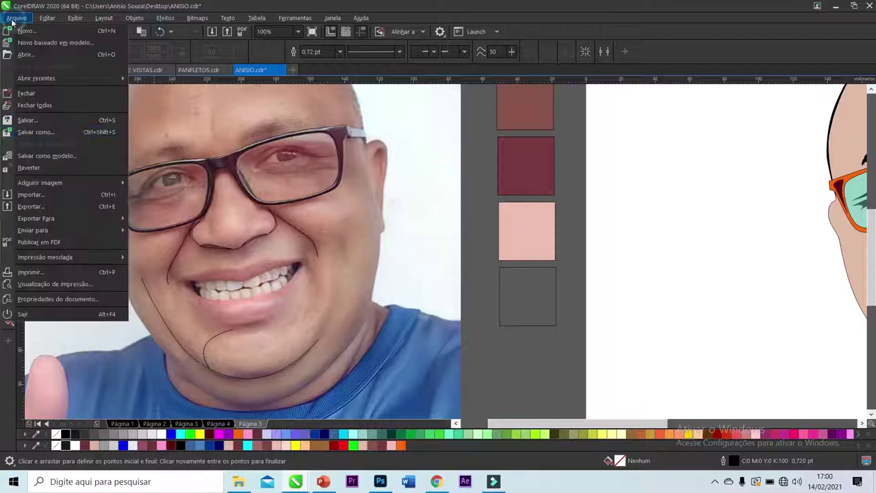
pyautogui.press('c')
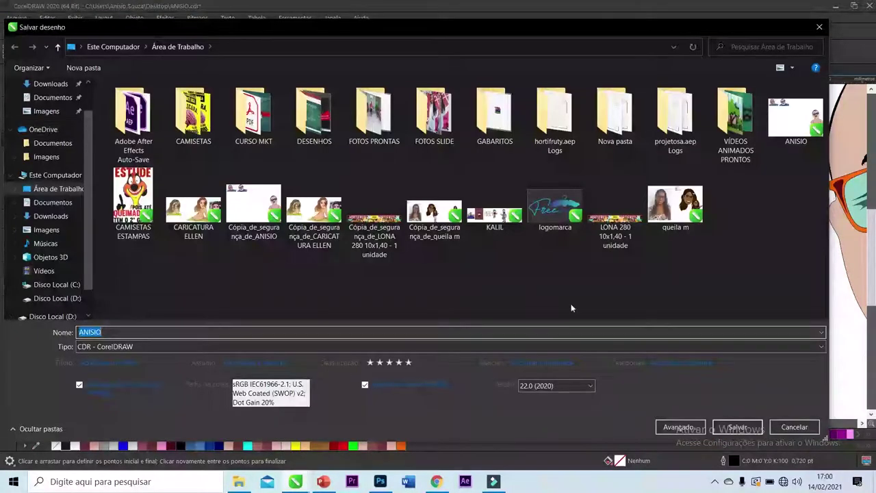
pyautogui.click(737, 427)
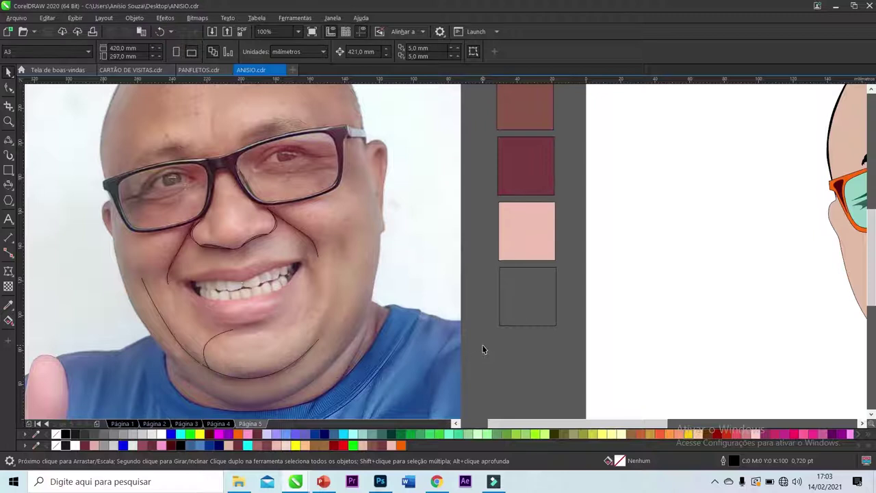
# Step: Fill the traced nose shapes dark red and remove their outlines
pyautogui.scroll(1, 262, 295)
pyautogui.click(260, 232)
pyautogui.keyDown('shift'); pyautogui.click(328, 205); pyautogui.keyUp('shift')
pyautogui.keyDown('shift'); pyautogui.click(168, 229); pyautogui.keyUp('shift')
pyautogui.scroll(-1, 250, 262)
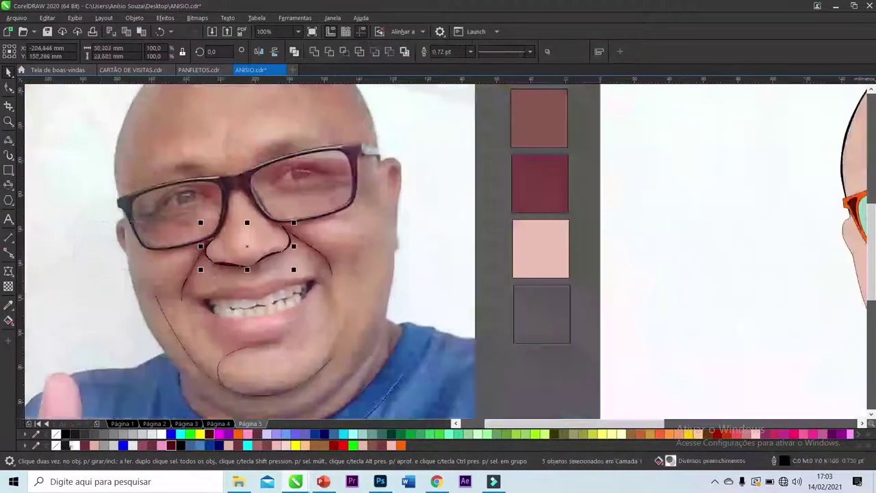
pyautogui.press('Escape')
pyautogui.scroll(1, 221, 339)
pyautogui.scroll(-2, 267, 308)
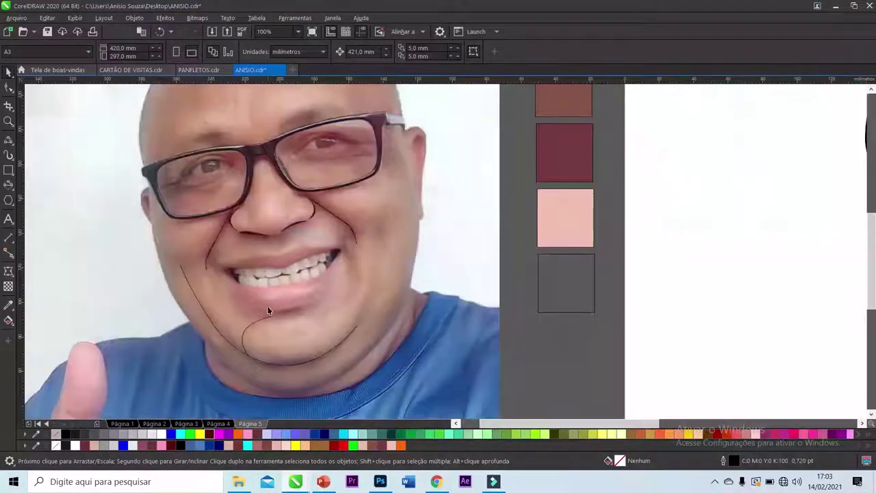
# Step: Try to make a white crescent along the face's left side using duplicates of the face shape
pyautogui.click(680, 281)
pyautogui.moveTo(680, 281); pyautogui.dragTo(317, 281)
pyautogui.rightClick(317, 281)
pyautogui.scroll(-2, 209, 258)
pyautogui.moveTo(210, 258); pyautogui.dragTo(587, 258)
pyautogui.scroll(2, 604, 198)
pyautogui.moveTo(603, 198); pyautogui.dragTo(622, 229)
pyautogui.click(514, 342)
pyautogui.scroll(-1, 513, 342)
pyautogui.moveTo(489, 291); pyautogui.dragTo(301, 291)
pyautogui.scroll(1, 301, 291)
pyautogui.rightClick(315, 291)
pyautogui.click(341, 282)
pyautogui.click(317, 257)
# Step: Move the white crescent off the face onto the photo and delete it
pyautogui.scroll(-1, 405, 309)
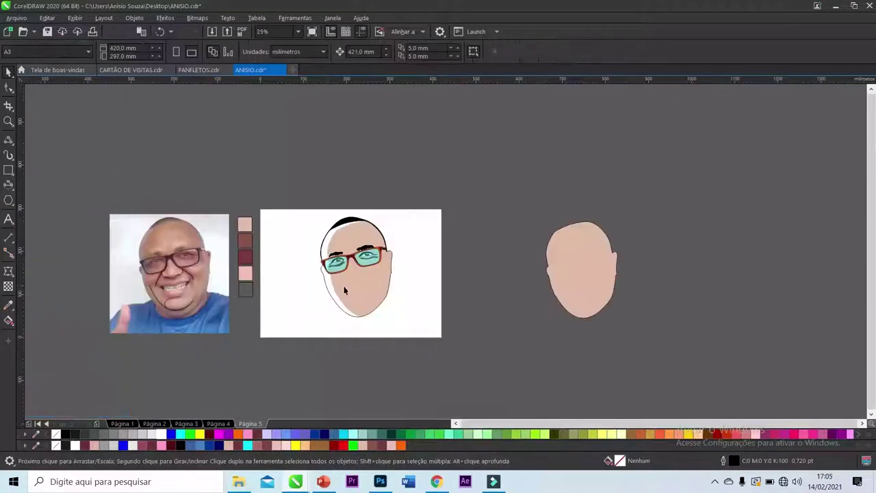
pyautogui.scroll(1, 406, 309)
pyautogui.click(53, 98)
pyautogui.click(53, 98)
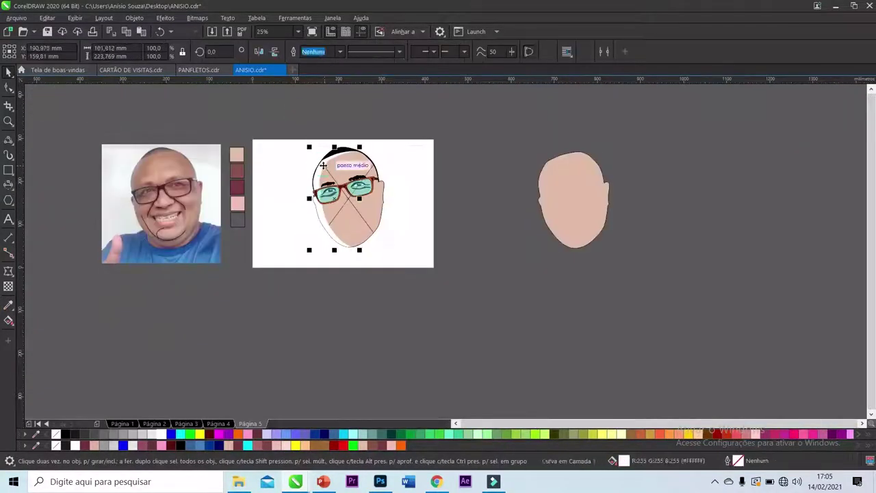
pyautogui.rightClick(340, 206)
pyautogui.click(445, 299)
pyautogui.scroll(1, 104, 196)
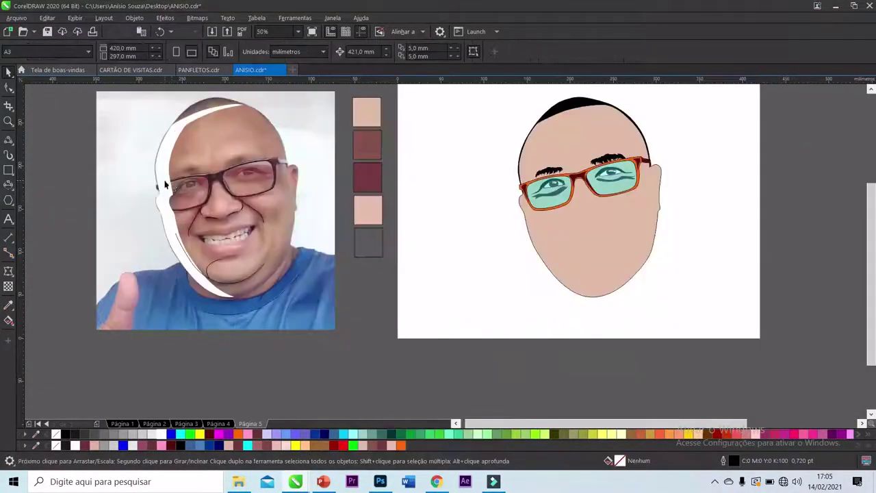
pyautogui.scroll(-2, 163, 191)
pyautogui.click(384, 182)
pyautogui.press('Delete')
pyautogui.scroll(1, 140, 190)
pyautogui.scroll(1, 140, 190)
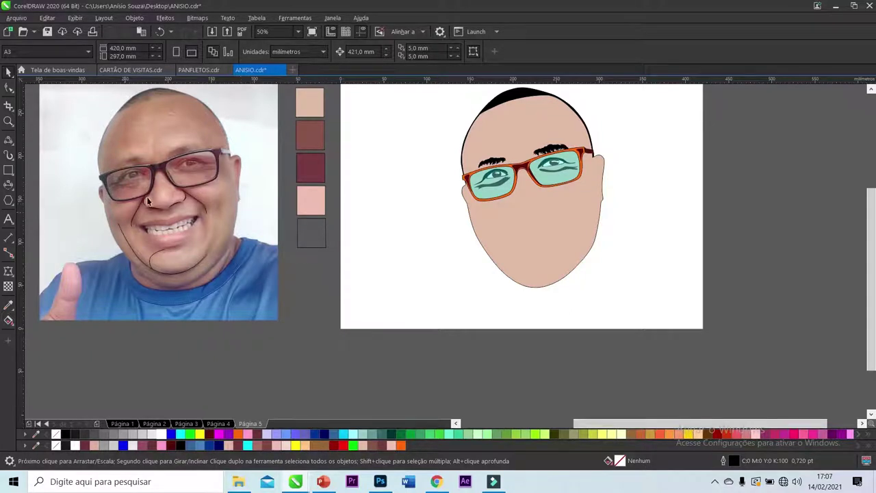
# Step: Trace the outer contour of the lips as a closed B-spline, about 72 by 38 mm
pyautogui.scroll(2, 184, 187)
pyautogui.scroll(-2, 183, 206)
pyautogui.scroll(2, 196, 188)
pyautogui.click(8, 139)
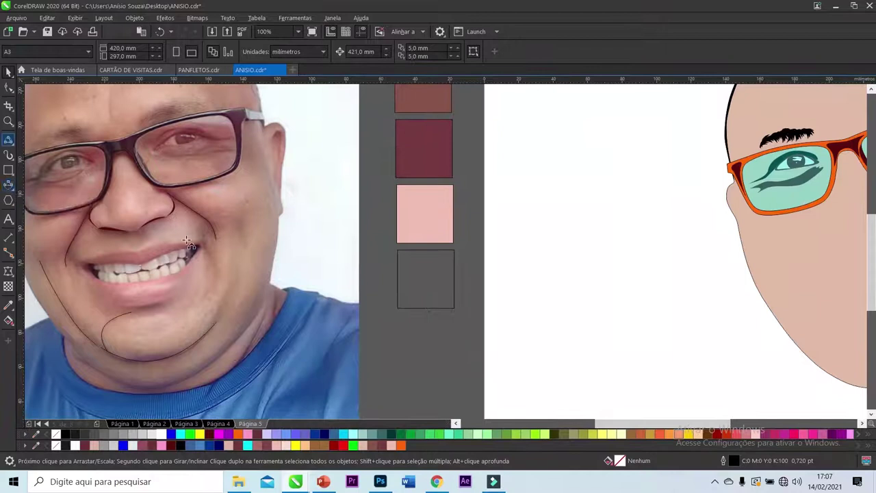
pyautogui.scroll(1, 187, 241)
pyautogui.rightClick(14, 142)
pyautogui.click(11, 143)
pyautogui.click(49, 163)
pyautogui.moveTo(81, 260); pyautogui.dragTo(112, 247)
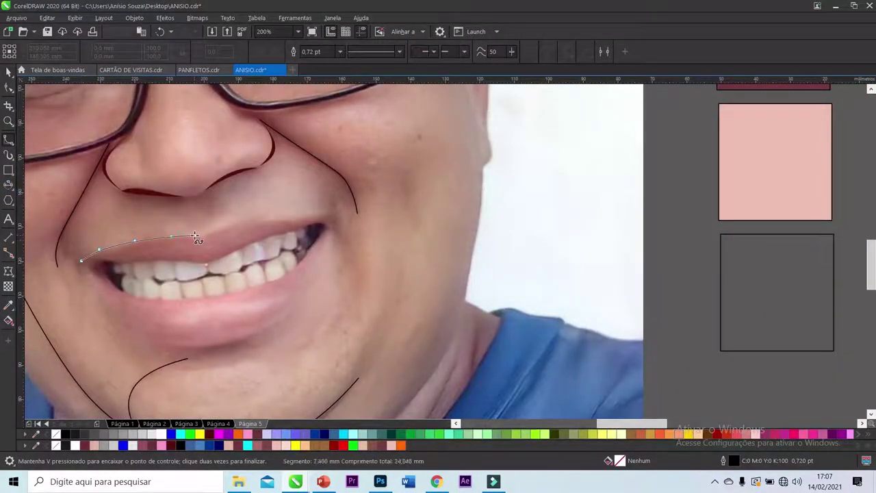
pyautogui.moveTo(276, 219); pyautogui.dragTo(307, 218)
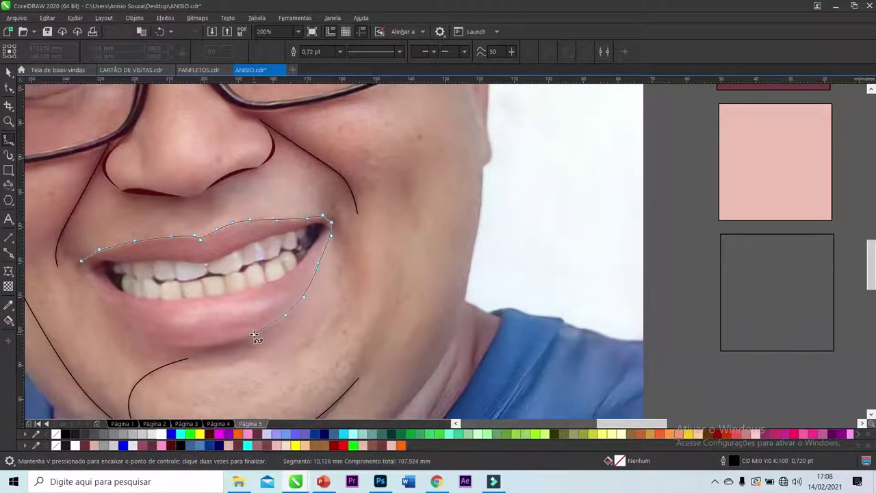
pyautogui.click(81, 261)
# Step: Trace the mouth opening around the teeth as a closed B-spline, about 66 by 22 mm
pyautogui.scroll(2, 80, 261)
pyautogui.click(71, 267)
pyautogui.moveTo(125, 262); pyautogui.dragTo(166, 256)
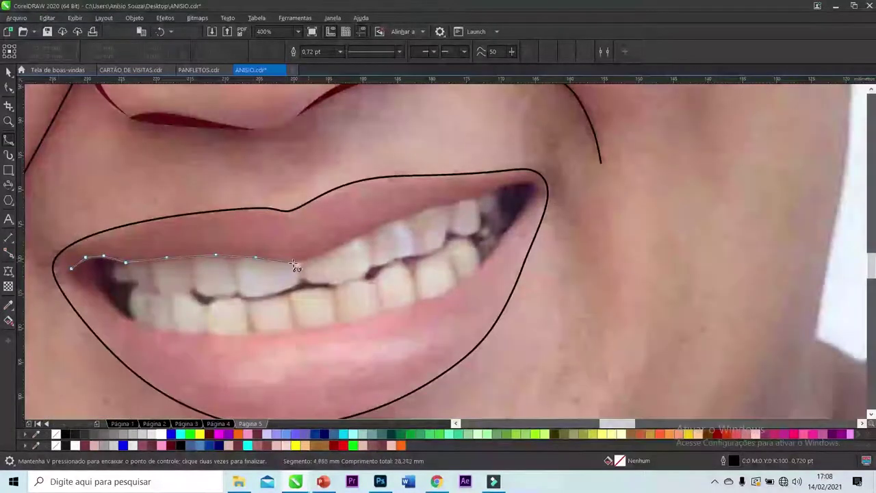
pyautogui.moveTo(525, 214); pyautogui.dragTo(460, 290)
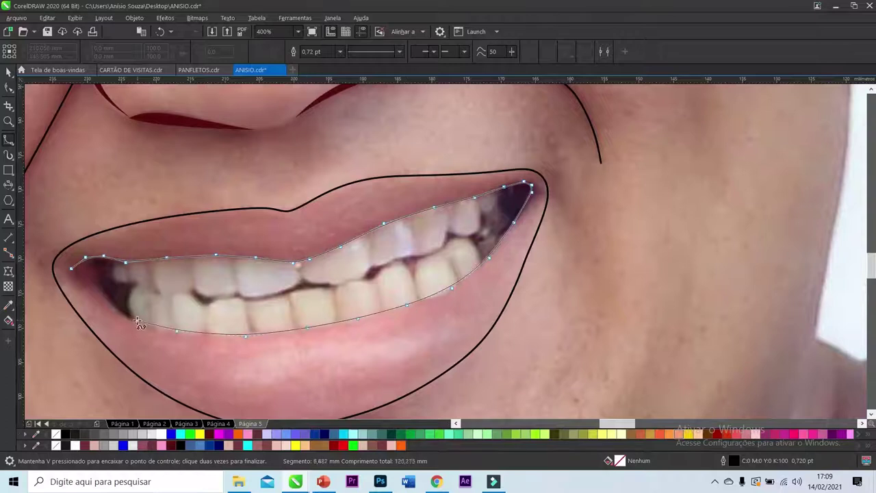
pyautogui.click(72, 270)
# Step: Draw closed B-spline shapes over the dark areas at both corners of the mouth
pyautogui.click(114, 255)
pyautogui.click(114, 276)
pyautogui.click(117, 308)
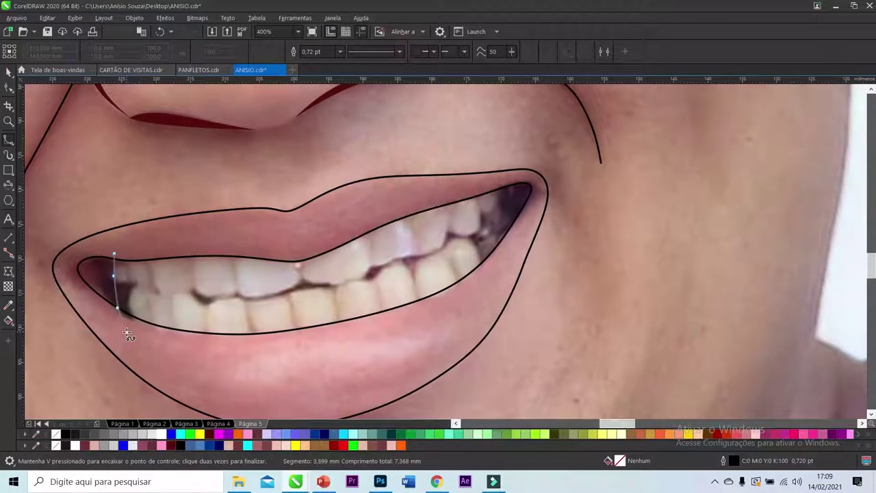
pyautogui.click(499, 182)
pyautogui.moveTo(132, 308); pyautogui.dragTo(82, 304)
pyautogui.click(78, 248)
# Step: Fill the mouth opening white and remove its outline
pyautogui.press('space')
pyautogui.click(536, 185)
pyautogui.keyDown('shift'); pyautogui.click(95, 272); pyautogui.keyUp('shift')
pyautogui.click(645, 243)
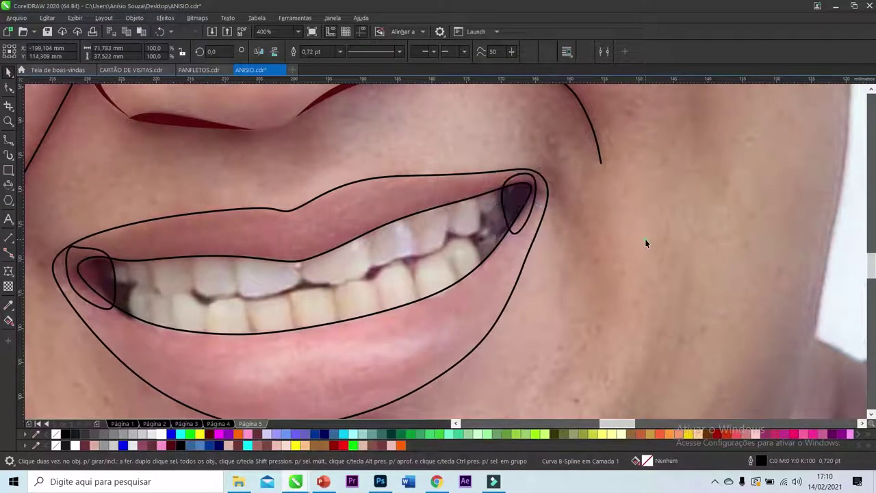
pyautogui.click(162, 434)
pyautogui.rightClick(56, 434)
# Step: Fill both mouth-corner shapes dark red and remove their outlines
pyautogui.rightClick(75, 274)
pyautogui.click(124, 282)
pyautogui.click(96, 281)
pyautogui.click(169, 445)
pyautogui.rightClick(56, 445)
pyautogui.click(519, 205)
pyautogui.click(170, 445)
pyautogui.rightClick(54, 447)
pyautogui.rightClick(299, 168)
pyautogui.click(322, 286)
pyautogui.click(246, 321)
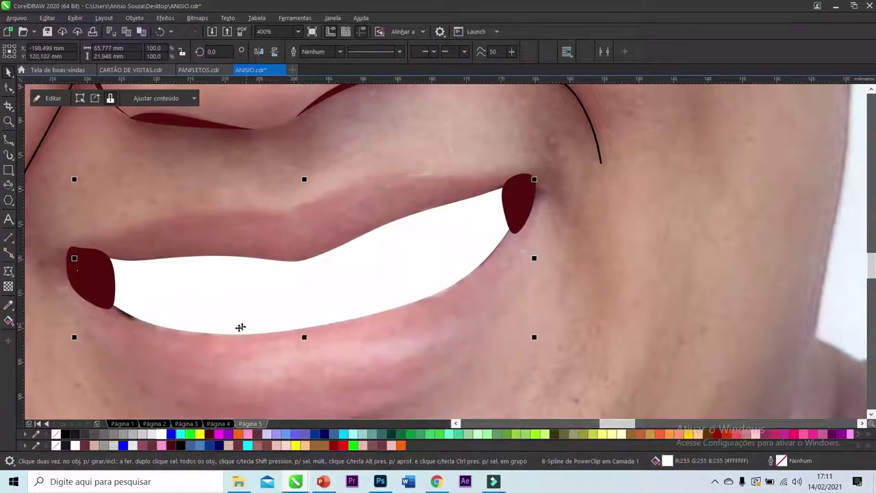
pyautogui.hotkey('ctrl', 'z')
# Step: PowerClip both dark red mouth-corner shapes inside the white mouth opening
pyautogui.click(94, 261)
pyautogui.rightClick(94, 260)
pyautogui.click(159, 281)
pyautogui.click(519, 206)
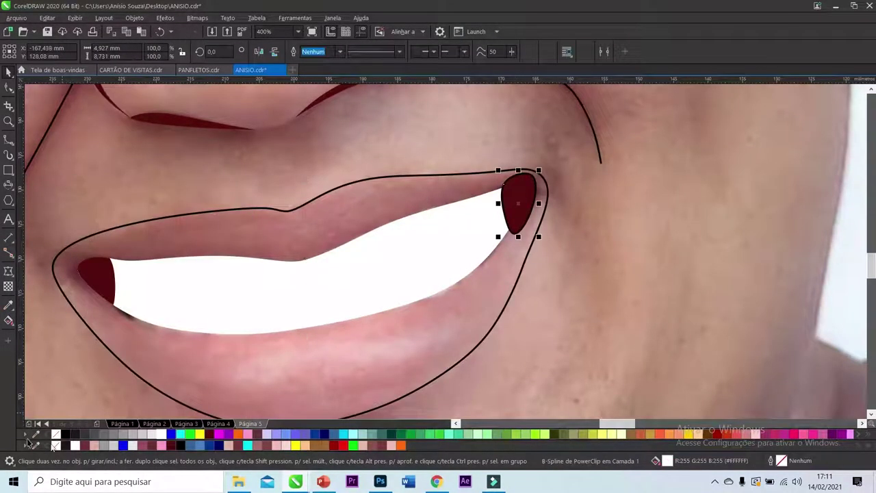
pyautogui.rightClick(519, 205)
pyautogui.click(534, 287)
pyautogui.click(450, 242)
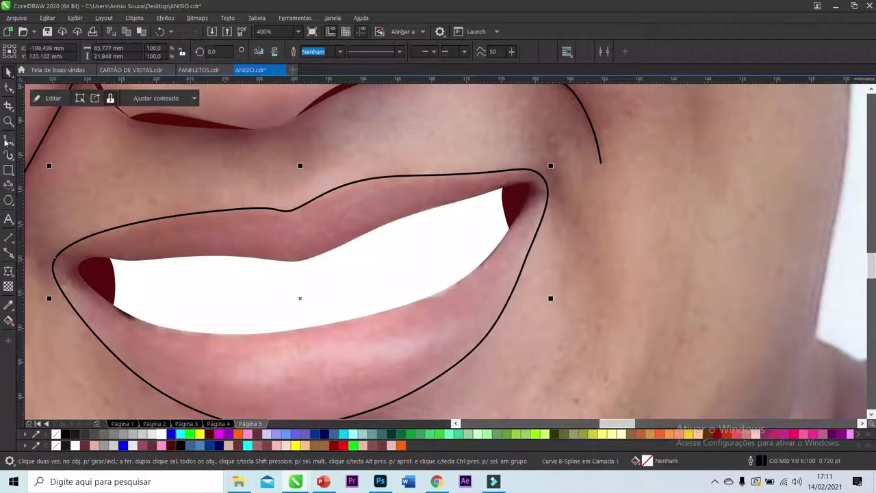
# Step: Draw a closed wavy B-spline highlight on the lower lip, about 44 by 9 mm, and fill it white without outline
pyautogui.press('space')
pyautogui.click(147, 333)
pyautogui.click(192, 350)
pyautogui.click(239, 353)
pyautogui.click(257, 348)
pyautogui.click(368, 338)
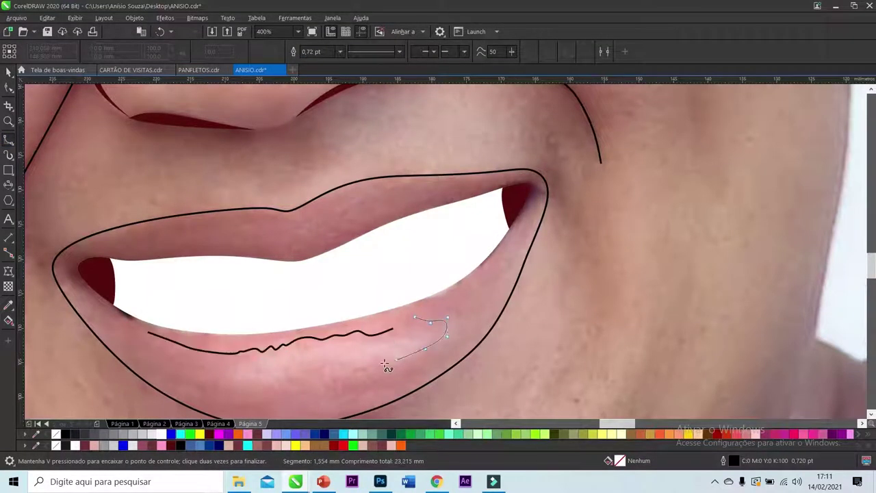
pyautogui.doubleClick(395, 327)
pyautogui.press('space')
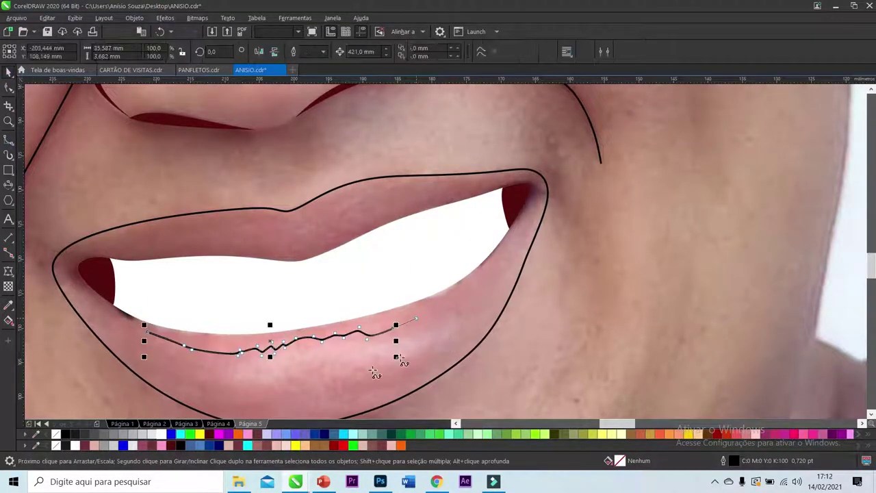
pyautogui.click(395, 327)
pyautogui.click(451, 376)
pyautogui.doubleClick(147, 332)
pyautogui.click(57, 447)
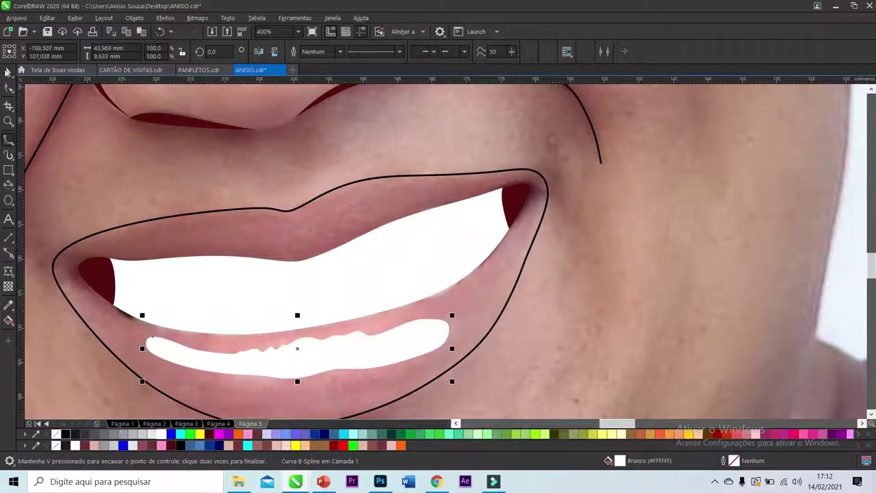
# Step: Trace a closed B-spline shadow band along the upper lip's top edge, wrapping both mouth corners, about 74 by 21 mm
pyautogui.press('space')
pyautogui.click(192, 231)
pyautogui.press('space')
pyautogui.click(62, 272)
pyautogui.click(86, 249)
pyautogui.click(131, 237)
pyautogui.click(195, 229)
pyautogui.click(528, 180)
pyautogui.doubleClick(543, 203)
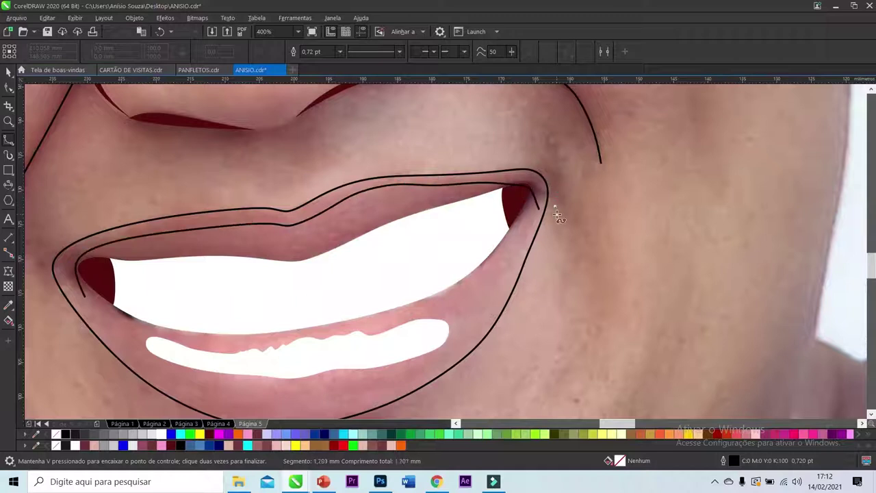
pyautogui.click(544, 202)
pyautogui.click(405, 164)
pyautogui.click(240, 192)
pyautogui.click(52, 247)
pyautogui.doubleClick(87, 301)
pyautogui.press('space')
pyautogui.scroll(-2, 226, 260)
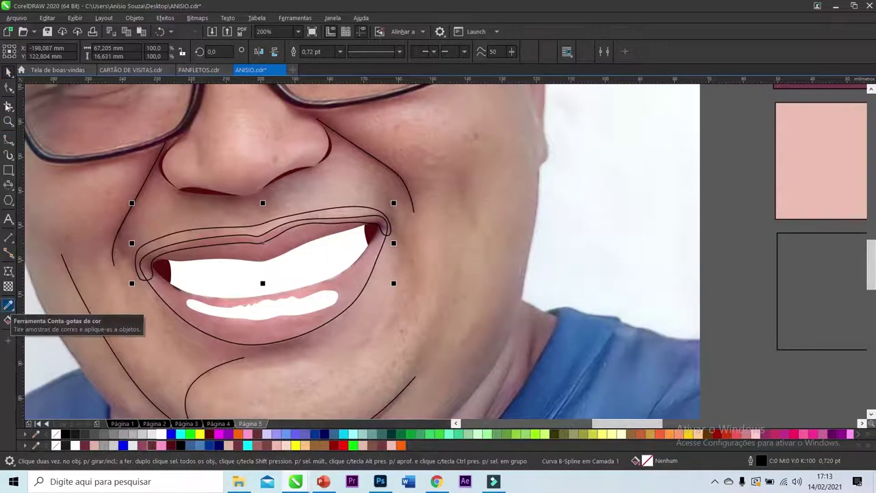
# Step: Fill the lips with the wine colour #72353D and the upper-lip shadow band dark red without outline
pyautogui.scroll(-2, 55, 294)
pyautogui.click(433, 113)
pyautogui.press('Tab')
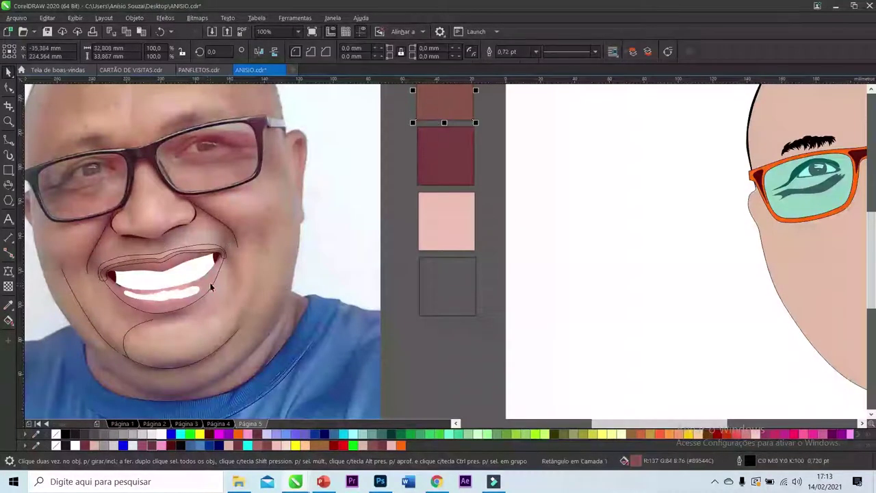
pyautogui.click(260, 445)
pyautogui.scroll(1, 137, 274)
pyautogui.rightClick(57, 445)
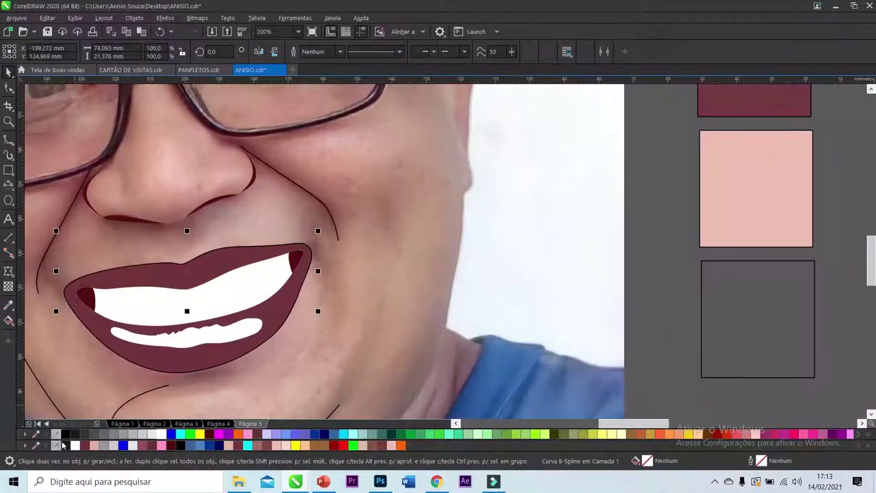
pyautogui.click(255, 290)
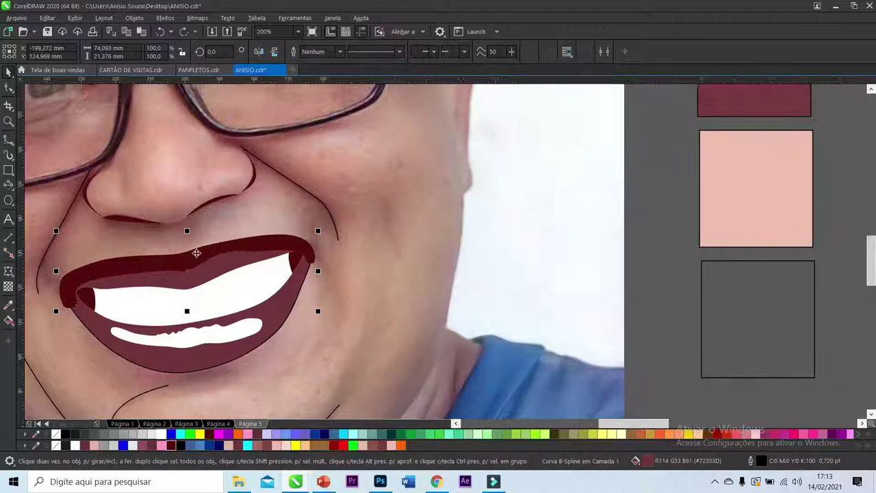
# Step: PowerClip the dark red shadow band inside the lip shape
pyautogui.rightClick(189, 287)
pyautogui.click(216, 288)
pyautogui.click(264, 284)
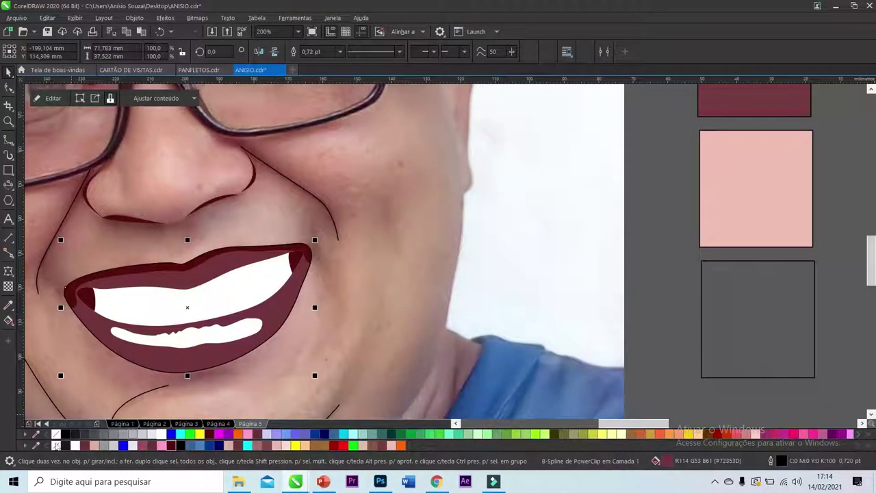
# Step: Open the mouth opening's PowerClip contents and convert both dark corner shapes to a 300 dpi CMYK bitmap
pyautogui.click(48, 98)
pyautogui.click(297, 259)
pyautogui.click(221, 31)
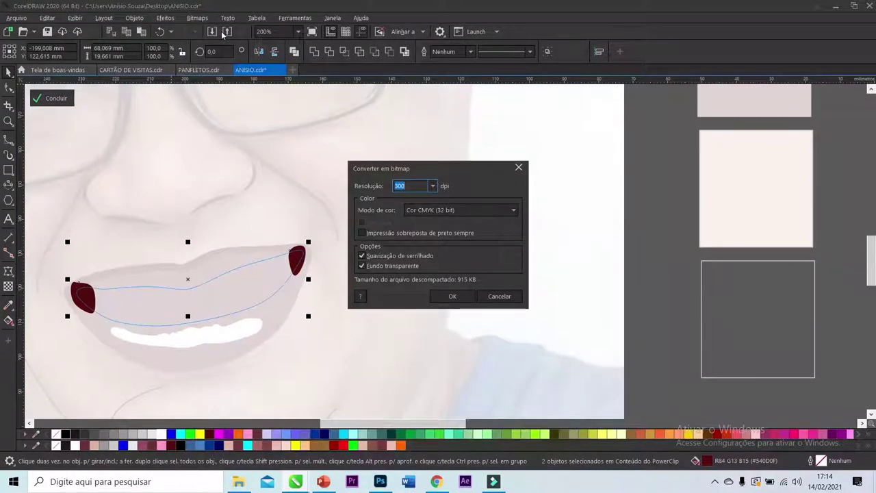
pyautogui.click(452, 296)
# Step: Blur the mouth-corner bitmap and finish editing the mouth opening's clipped contents
pyautogui.click(165, 18)
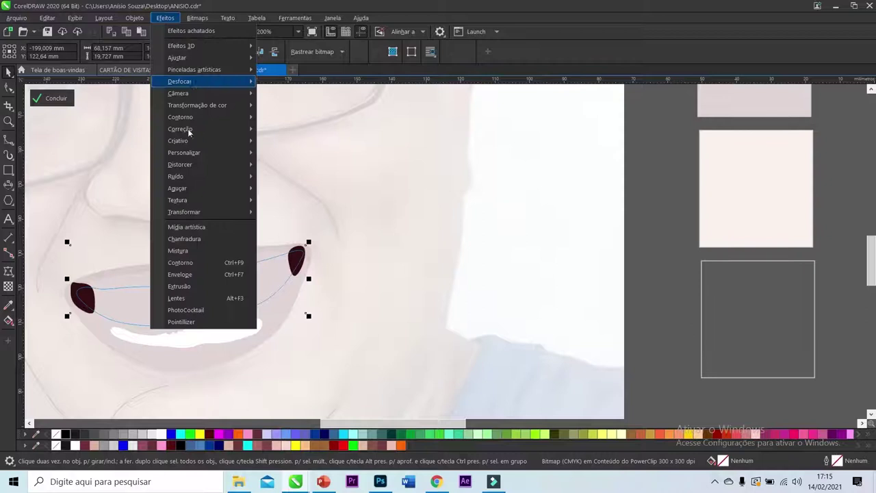
pyautogui.click(281, 107)
pyautogui.click(516, 260)
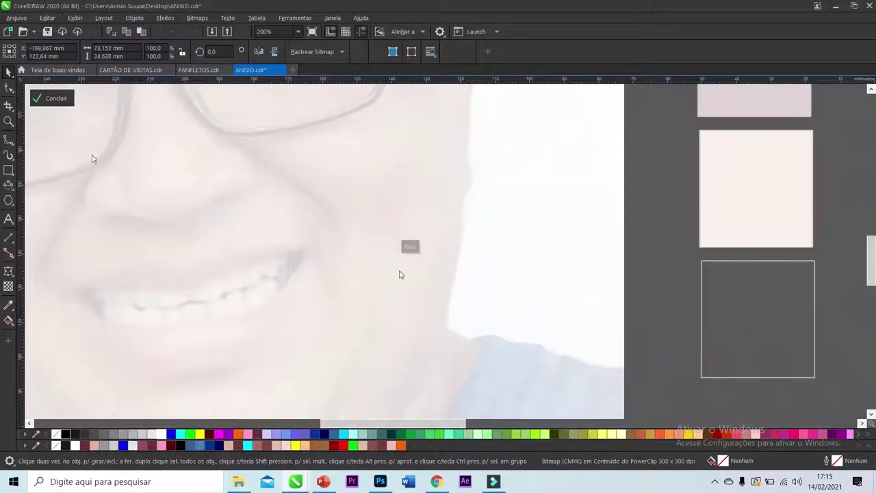
pyautogui.click(52, 98)
pyautogui.scroll(-2, 409, 269)
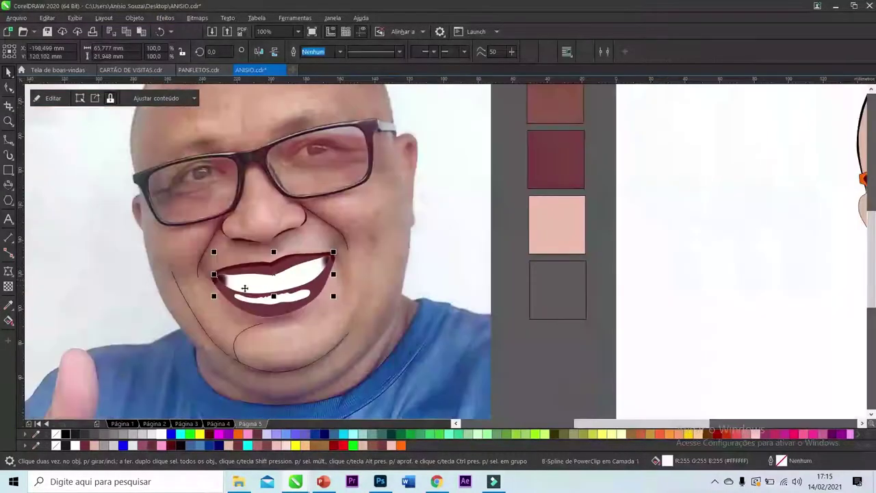
# Step: Convert the outlines of the smile, jaw and chin lines to objects
pyautogui.scroll(-3, 72, 200)
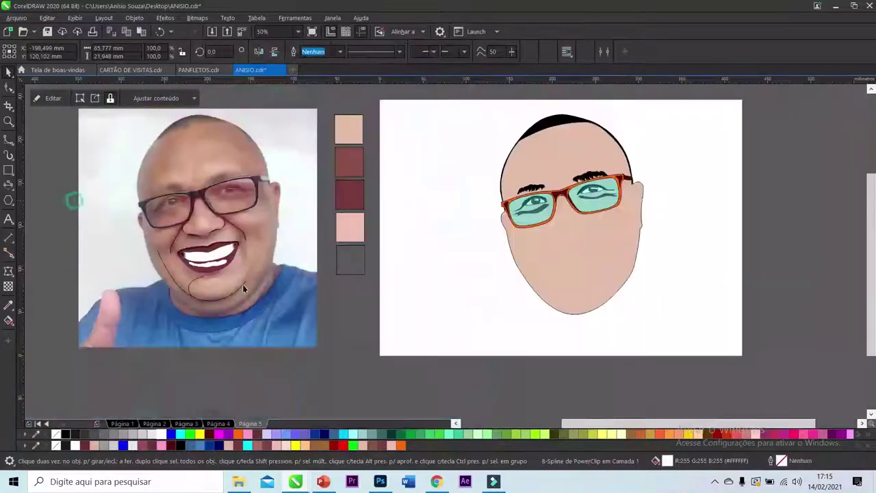
pyautogui.scroll(2, 58, 212)
pyautogui.press('space')
pyautogui.scroll(3, 192, 243)
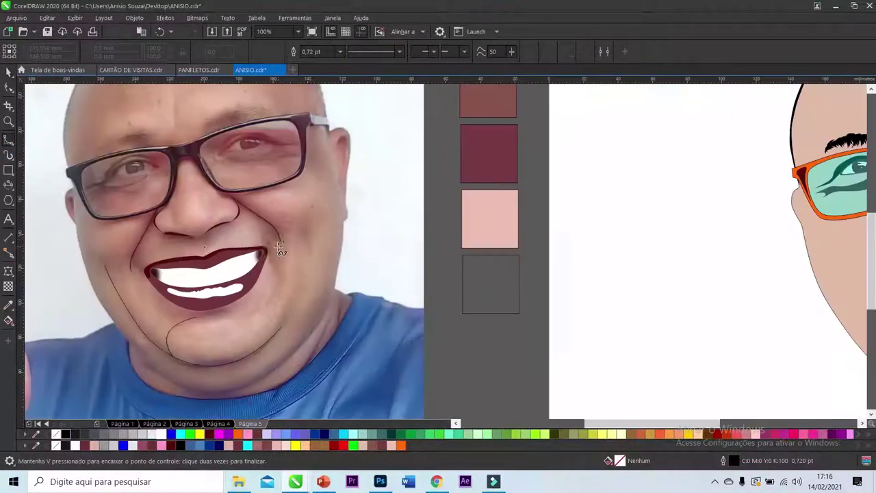
pyautogui.scroll(-2, 193, 243)
pyautogui.click(9, 74)
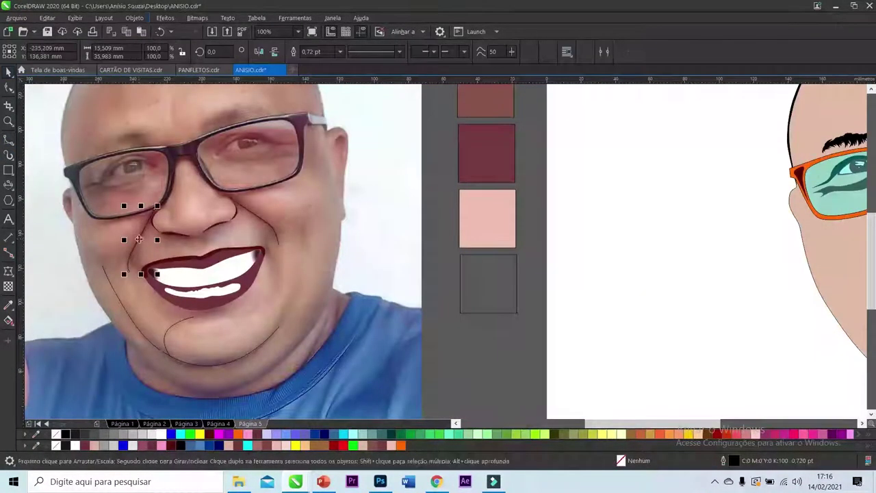
pyautogui.keyDown('shift'); pyautogui.click(280, 229); pyautogui.keyUp('shift')
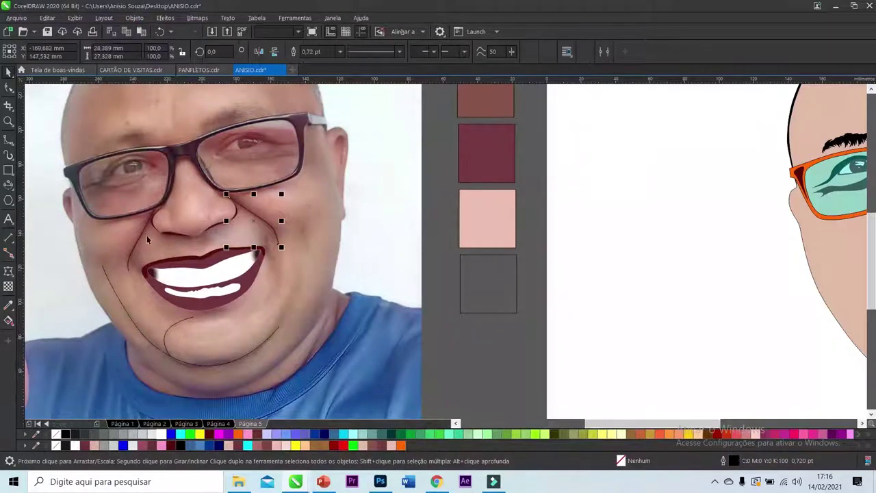
pyautogui.click(135, 17)
pyautogui.click(206, 311)
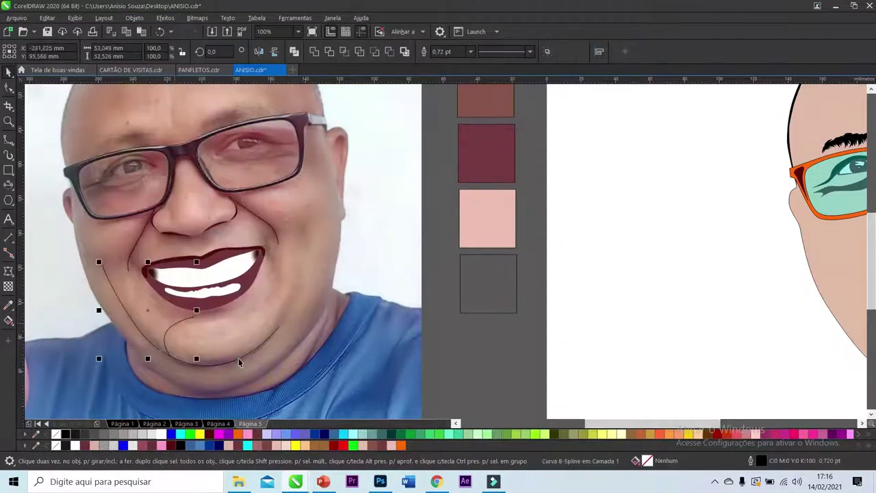
# Step: Reshape the nodes at both ends of the jaw line so each end narrows to a point
pyautogui.click(8, 140)
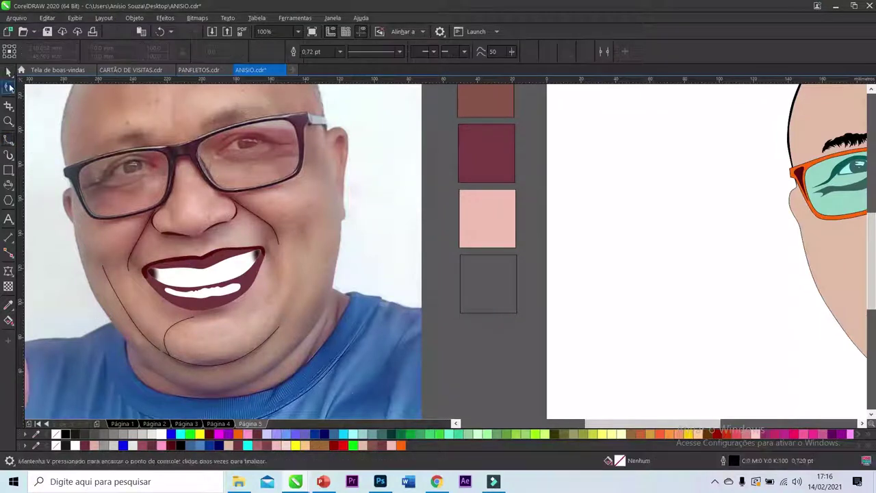
pyautogui.click(109, 294)
pyautogui.scroll(2, 99, 287)
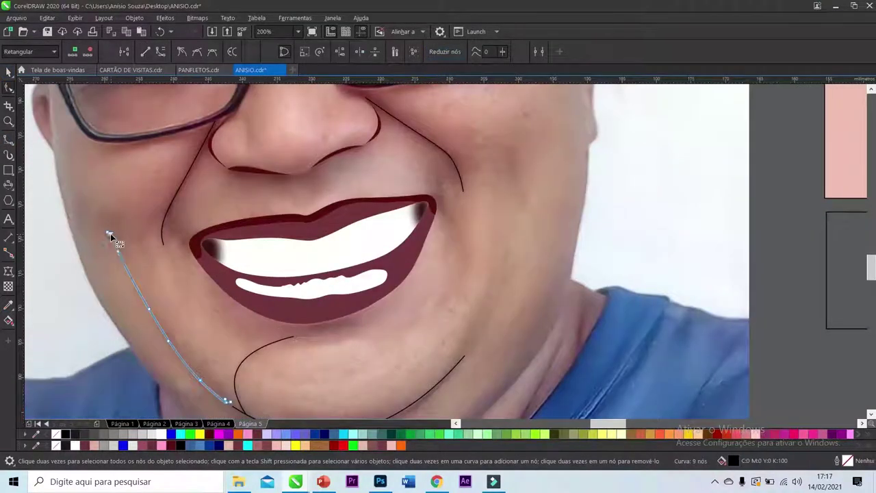
pyautogui.scroll(2, 123, 228)
pyautogui.scroll(-1, 135, 225)
pyautogui.press('space')
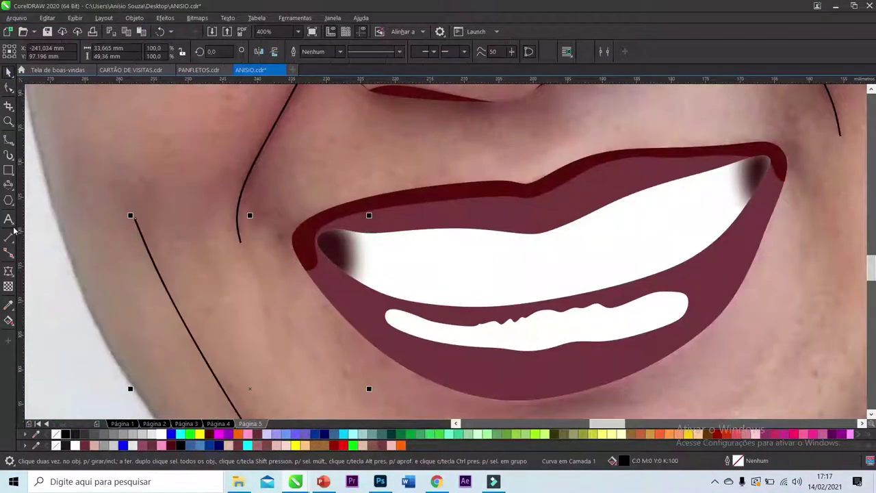
pyautogui.click(8, 88)
pyautogui.scroll(-2, 192, 279)
pyautogui.scroll(2, 258, 347)
pyautogui.click(258, 347)
pyautogui.scroll(6, 260, 343)
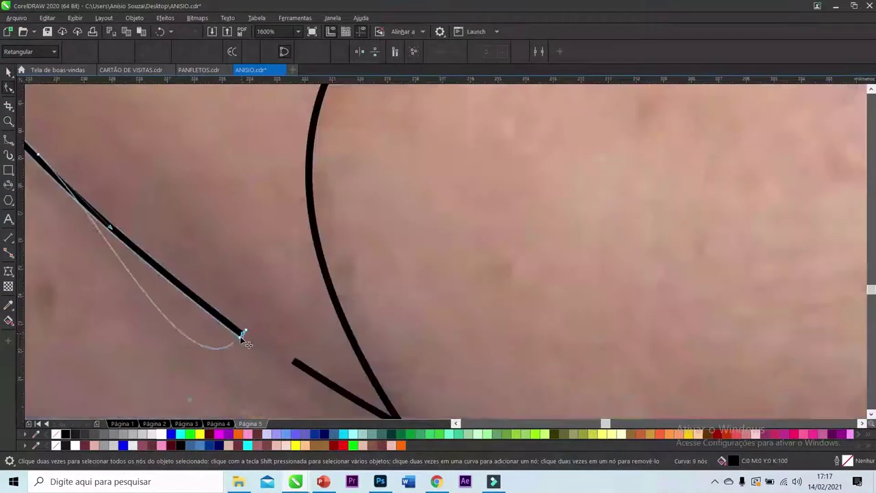
pyautogui.scroll(-6, 191, 181)
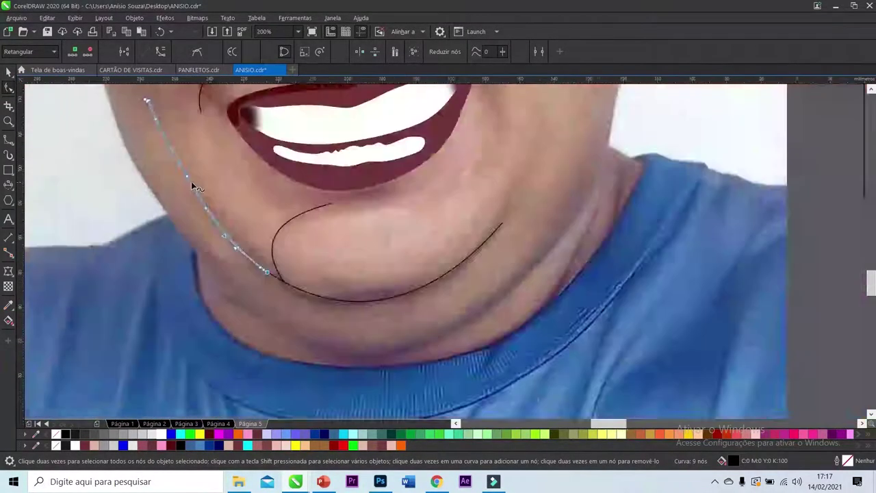
# Step: Thicken the middle of the jaw line into a tapered stroke and fill it dark red #540D0F
pyautogui.scroll(2, 248, 290)
pyautogui.scroll(-2, 181, 203)
pyautogui.scroll(1, 154, 140)
pyautogui.scroll(1, 158, 154)
pyautogui.click(174, 169)
pyautogui.scroll(-2, 176, 274)
pyautogui.scroll(-2, 177, 272)
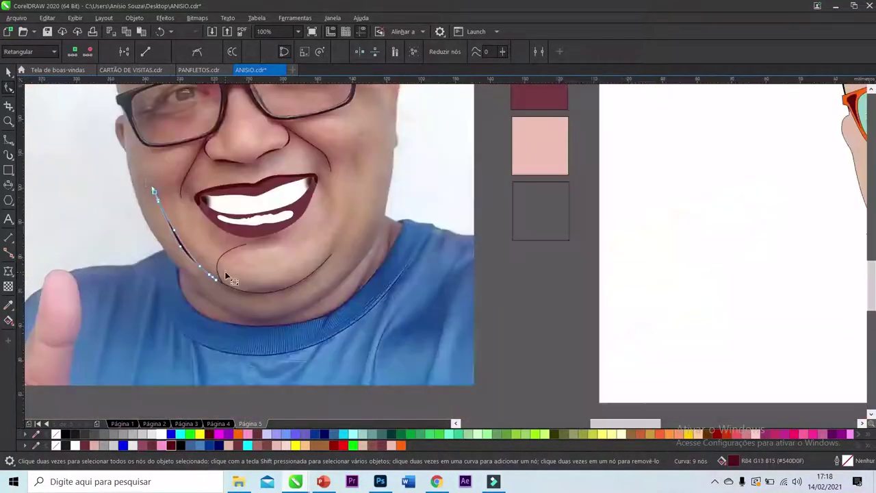
# Step: Reshape the curved crease below the lower lip into a tapered stroke with pointed ends and fill it dark red
pyautogui.scroll(2, 219, 267)
pyautogui.moveTo(209, 311); pyautogui.dragTo(217, 316)
pyautogui.scroll(2, 219, 311)
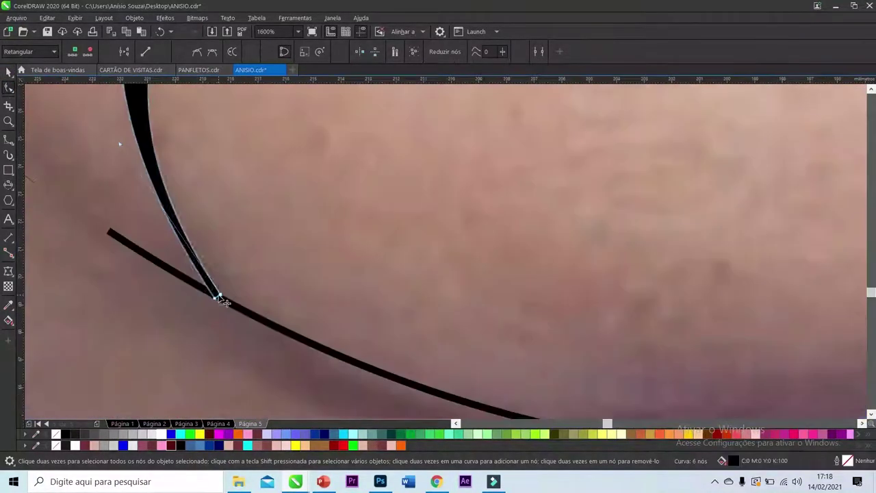
pyautogui.scroll(-2, 215, 301)
pyautogui.scroll(2, 264, 221)
pyautogui.scroll(1, 260, 260)
pyautogui.scroll(-1, 260, 259)
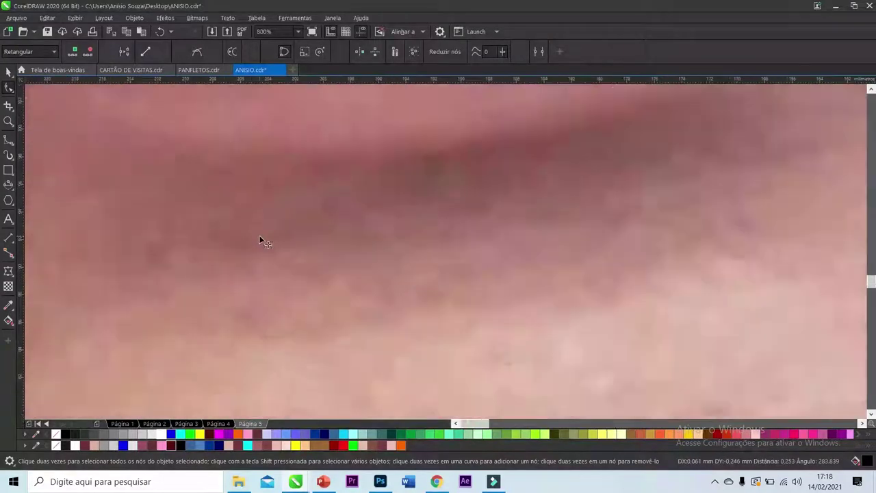
pyautogui.scroll(-2, 258, 235)
pyautogui.scroll(-1, 242, 217)
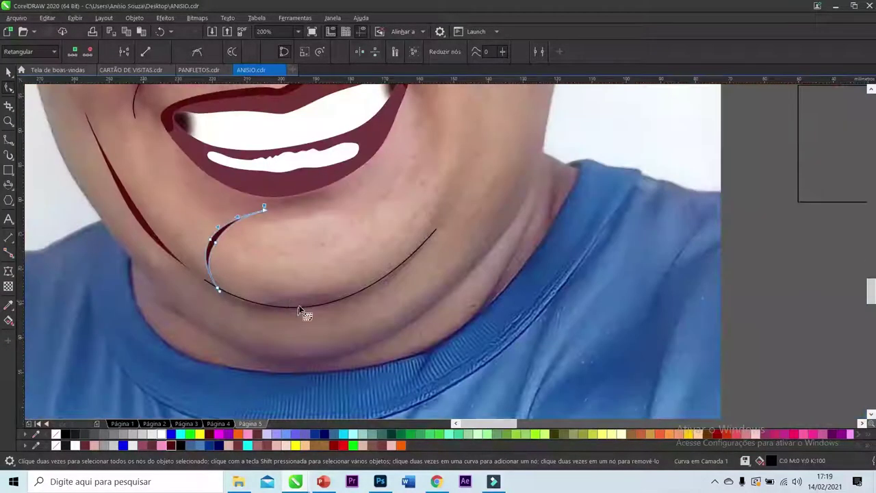
# Step: Reshape the long line under the chin so its middle is thicker than its ends
pyautogui.scroll(1, 329, 278)
pyautogui.scroll(1, 340, 247)
pyautogui.scroll(-1, 340, 247)
pyautogui.click(350, 260)
pyautogui.scroll(1, 355, 255)
pyautogui.moveTo(356, 253); pyautogui.dragTo(356, 251)
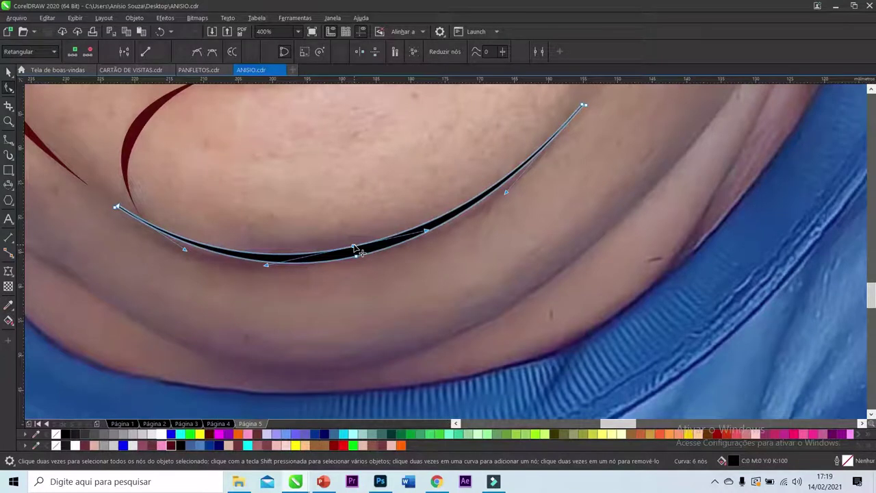
pyautogui.moveTo(355, 251); pyautogui.dragTo(355, 250)
# Step: Refine the end nodes of the line under the chin to sharp points and deselect it
pyautogui.scroll(1, 355, 251)
pyautogui.scroll(1, 356, 251)
pyautogui.scroll(-2, 452, 239)
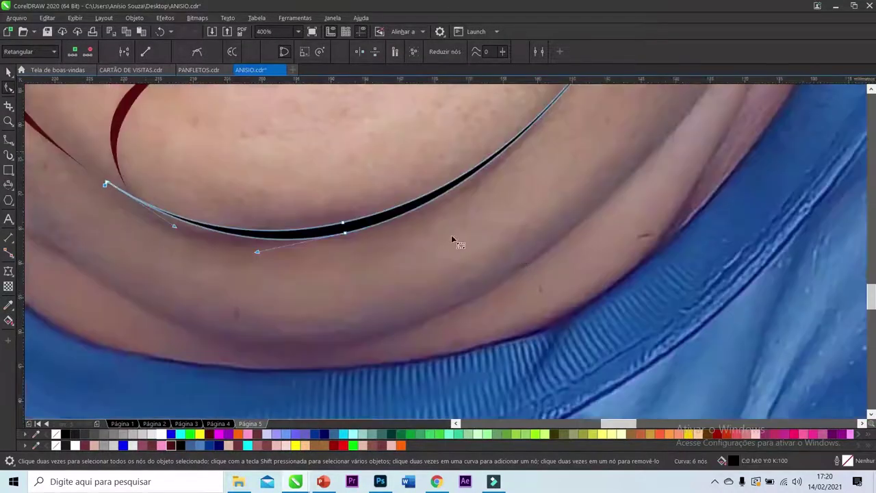
pyautogui.scroll(-2, 452, 240)
pyautogui.scroll(1, 528, 235)
pyautogui.scroll(1, 534, 207)
pyautogui.scroll(-2, 507, 231)
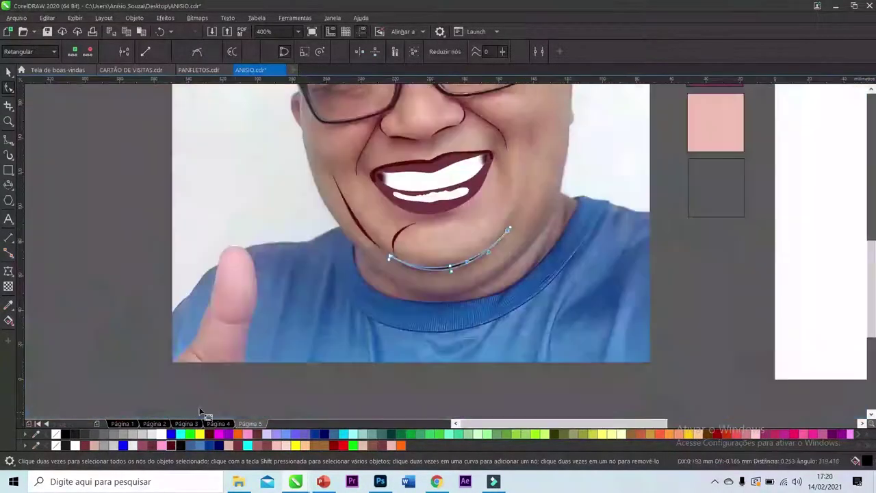
pyautogui.press('space')
pyautogui.click(117, 249)
# Step: Within the lips' PowerClip contents, convert the upper-lip shadow band to a 300 dpi CMYK bitmap and apply a uniform transparency of 85
pyautogui.scroll(-3, 118, 248)
pyautogui.scroll(2, 267, 217)
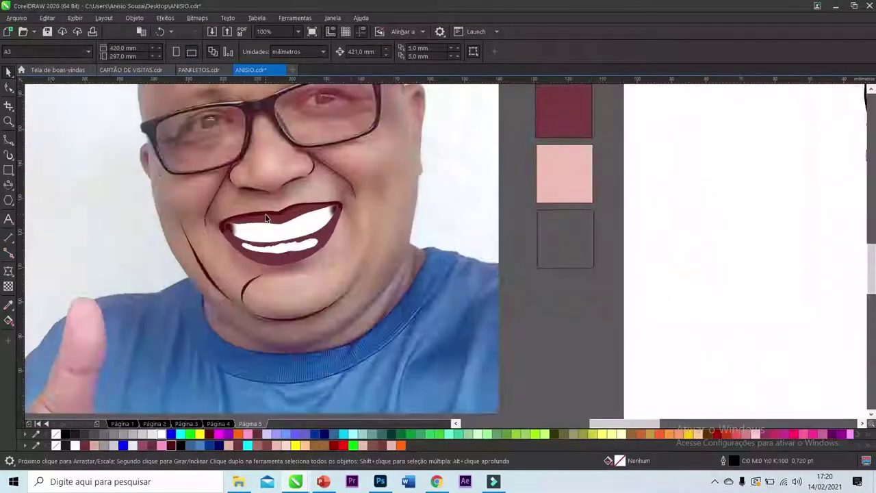
pyautogui.scroll(1, 267, 218)
pyautogui.click(294, 226)
pyautogui.doubleClick(295, 226)
pyautogui.click(349, 186)
pyautogui.hotkey('alt', 'b')
pyautogui.click(466, 295)
pyautogui.click(8, 286)
pyautogui.click(25, 51)
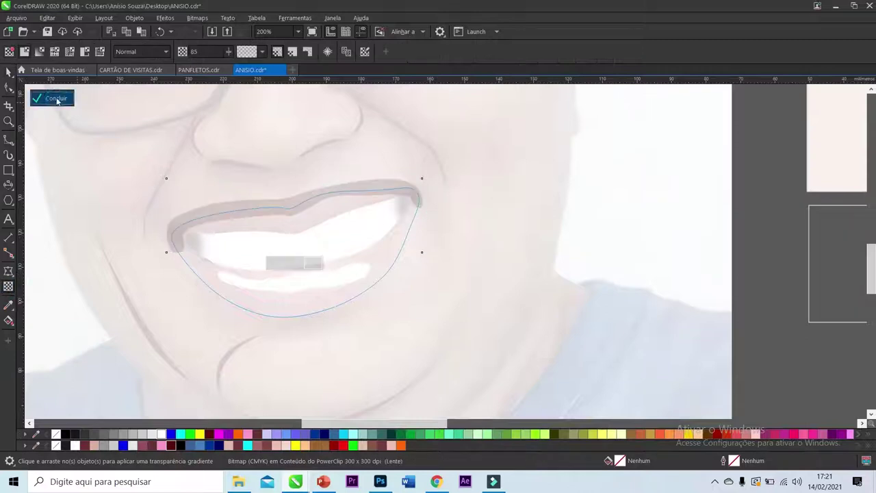
# Step: Finish editing the lips' PowerClip, then open and close the teeth's PowerClip contents
pyautogui.click(56, 99)
pyautogui.doubleClick(185, 252)
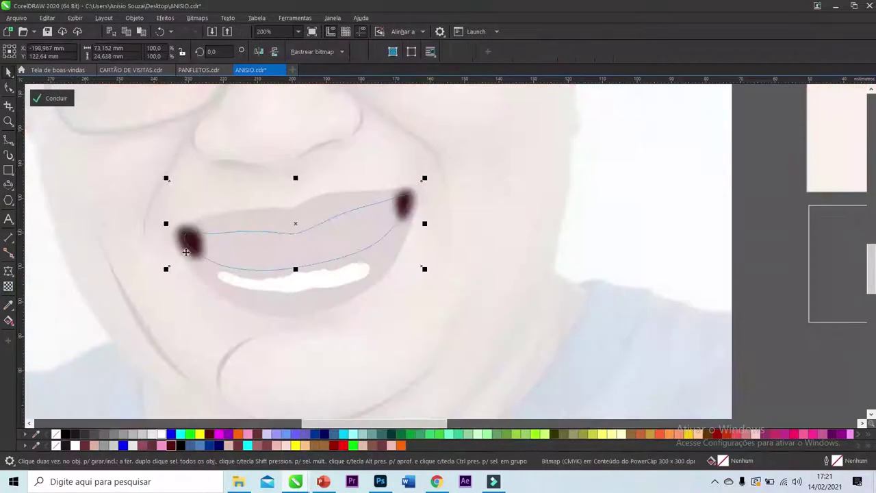
pyautogui.click(57, 99)
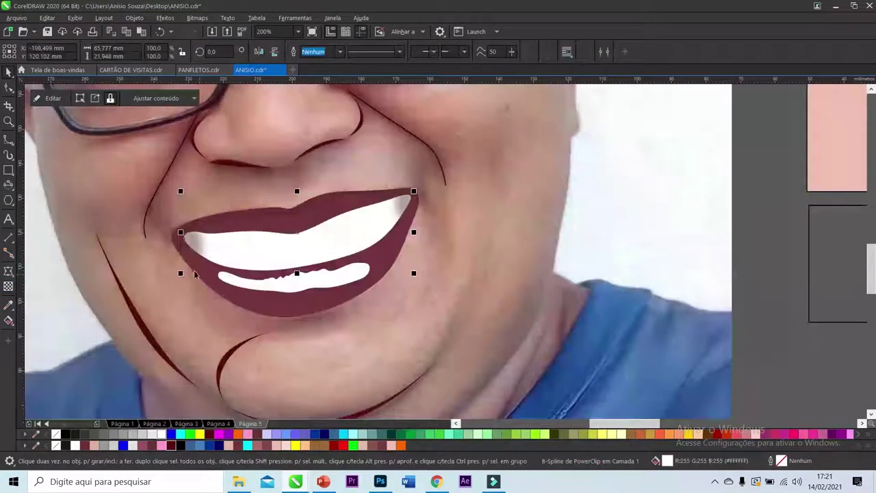
# Step: Transfer the traced mouth, nose and face lines from the photo onto the face drawing and deselect them
pyautogui.scroll(-1, 97, 225)
pyautogui.scroll(4, 395, 270)
pyautogui.click(394, 260)
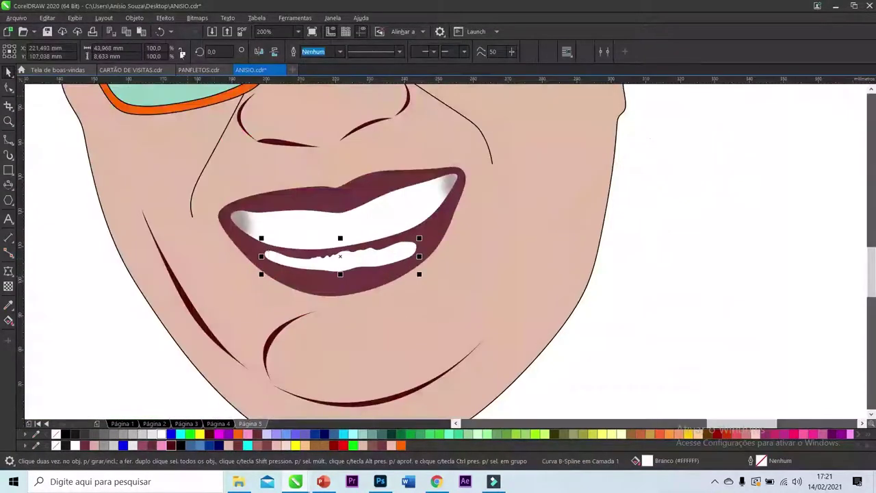
pyautogui.scroll(-2, 206, 294)
pyautogui.click(214, 235)
pyautogui.scroll(4, 213, 235)
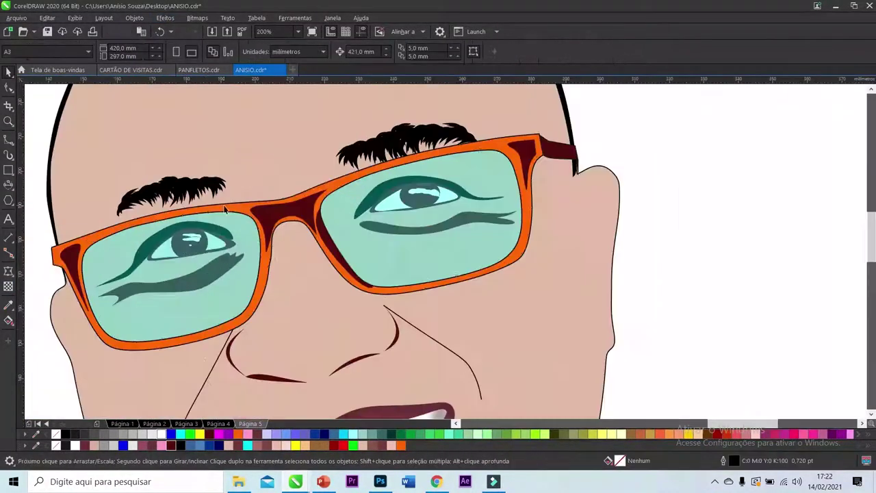
pyautogui.scroll(-3, 261, 235)
pyautogui.press('Escape')
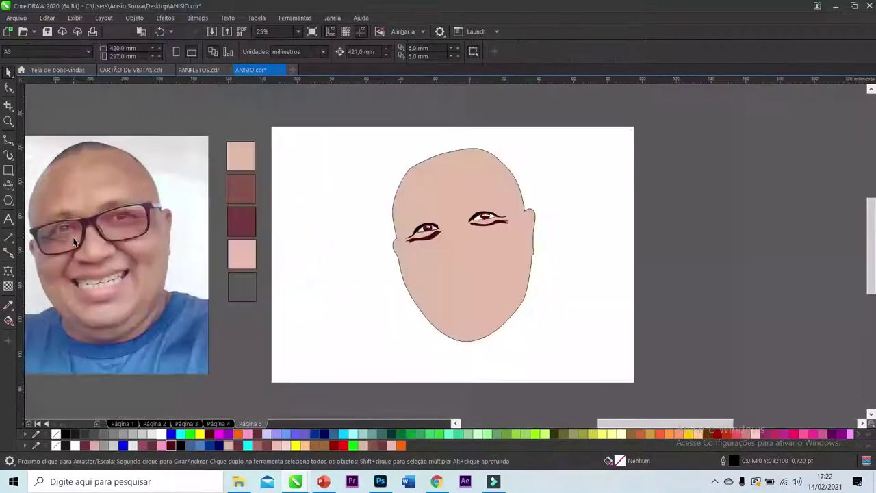
# Step: Trace the inner fold of the photo's left ear with a closed B-Spline about 3 by 11 mm and fill it dark red (#540D0F)
pyautogui.scroll(2, 183, 261)
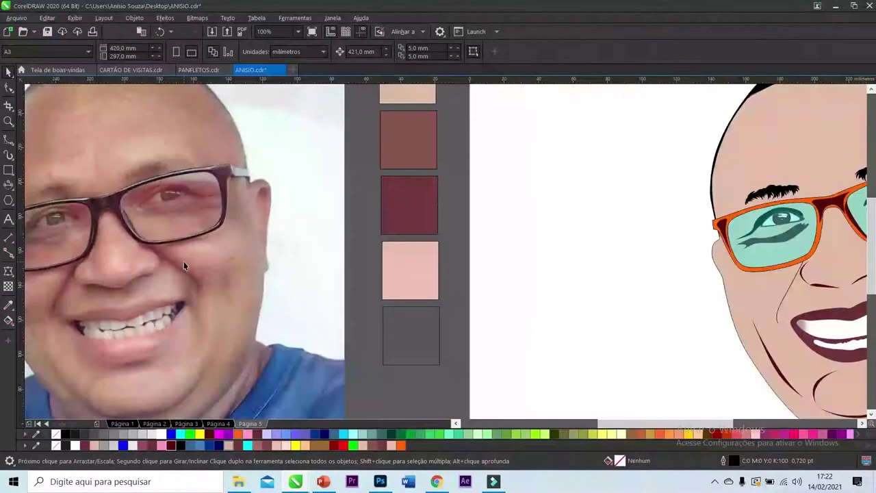
pyautogui.click(456, 424)
pyautogui.click(455, 423)
pyautogui.scroll(-1, 312, 297)
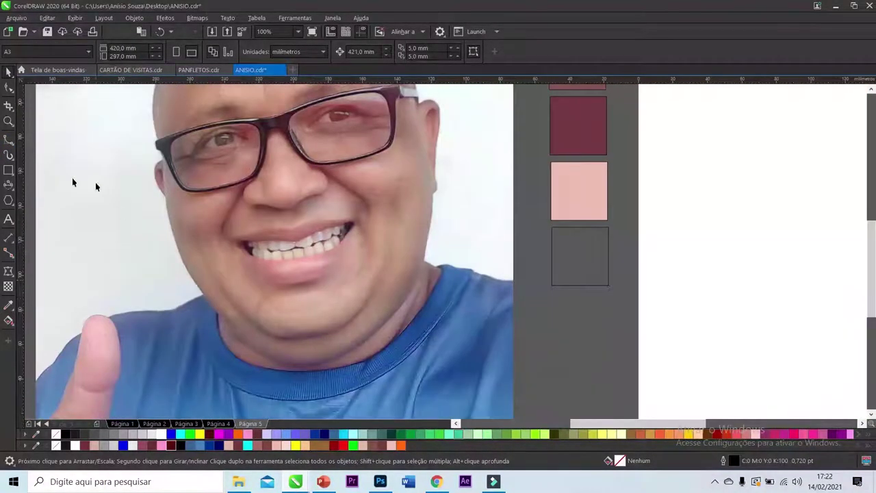
pyautogui.click(8, 140)
pyautogui.scroll(4, 192, 172)
pyautogui.click(187, 172)
pyautogui.doubleClick(165, 171)
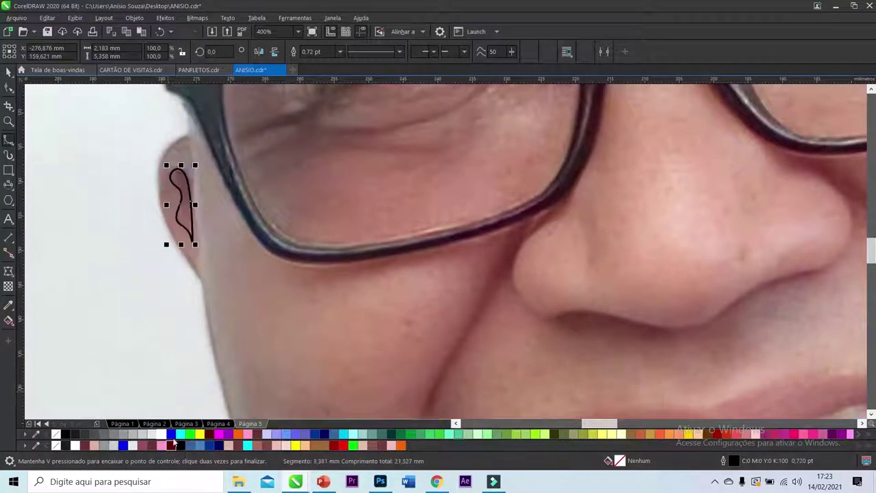
# Step: Trace the curled inner fold of the photo's right ear, about 7 by 22 mm, and fill it dark red (#540D0F)
pyautogui.scroll(-4, 78, 188)
pyautogui.scroll(4, 254, 157)
pyautogui.click(203, 189)
pyautogui.click(218, 150)
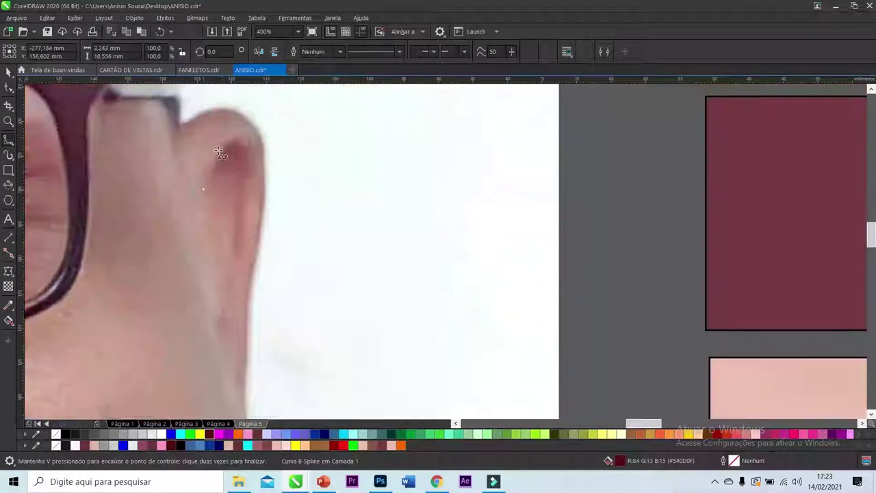
pyautogui.click(233, 140)
pyautogui.click(249, 159)
pyautogui.click(249, 182)
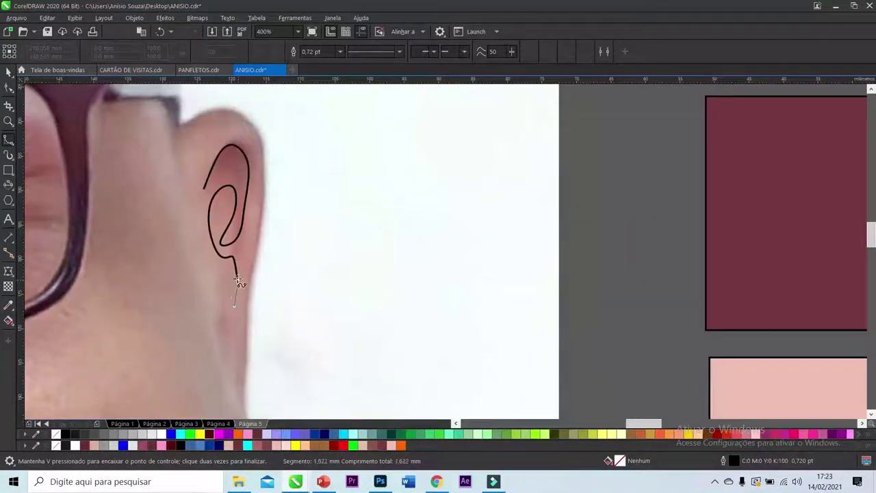
pyautogui.doubleClick(237, 279)
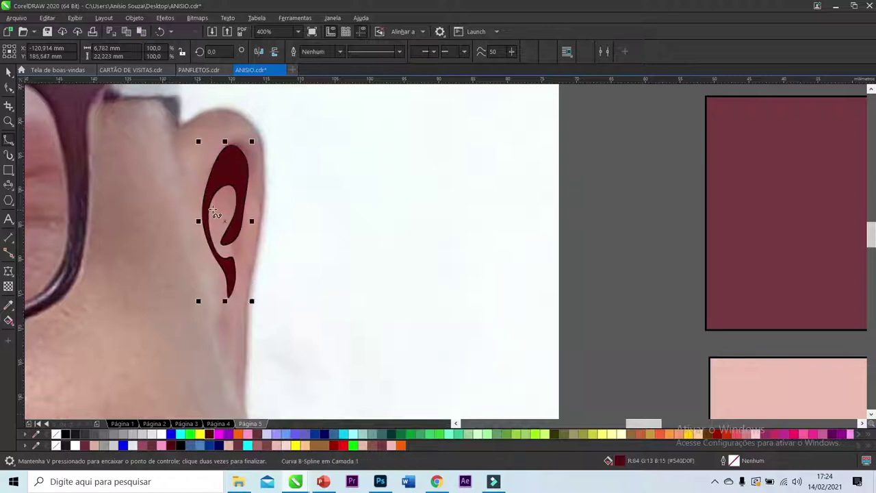
# Step: Place the two dark-red ear folds on the ears of the face drawing and deselect them
pyautogui.scroll(-4, 245, 191)
pyautogui.press('space')
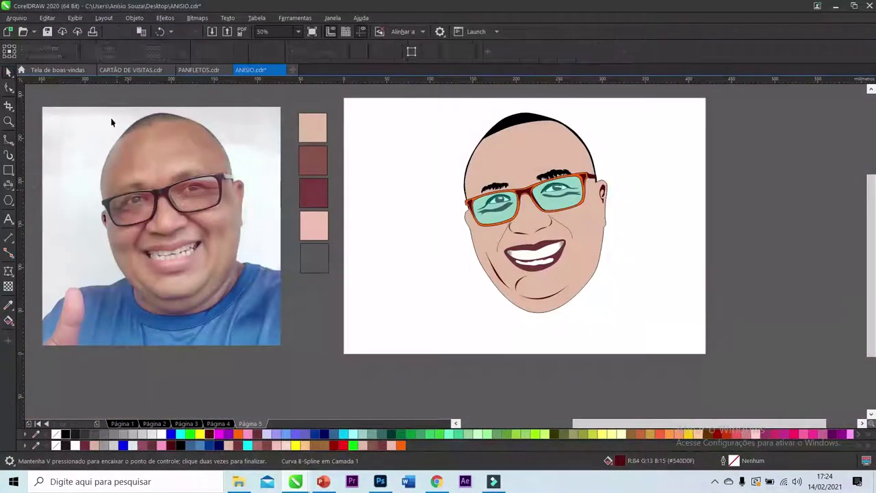
pyautogui.click(638, 179)
# Step: Open the teeth's PowerClip contents on the face drawing, finish editing and deselect the teeth
pyautogui.click(555, 256)
pyautogui.scroll(1, 553, 253)
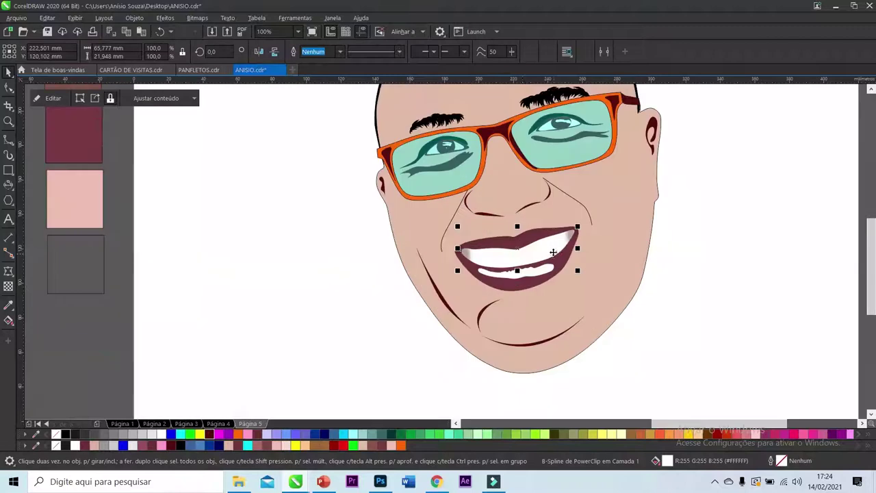
pyautogui.click(49, 98)
pyautogui.click(35, 95)
pyautogui.rightClick(517, 252)
pyautogui.click(671, 312)
pyautogui.click(324, 247)
# Step: Trace a narrow B-Spline crease between the eyebrows on the photo, about 3 mm wide and 15 mm tall
pyautogui.scroll(-1, 329, 248)
pyautogui.scroll(-1, 326, 290)
pyautogui.scroll(1, 326, 290)
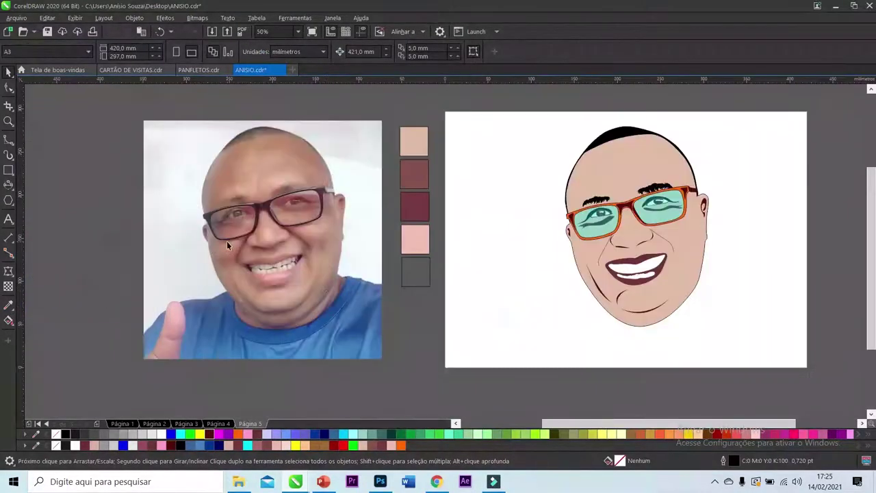
pyautogui.scroll(1, 309, 236)
pyautogui.click(8, 139)
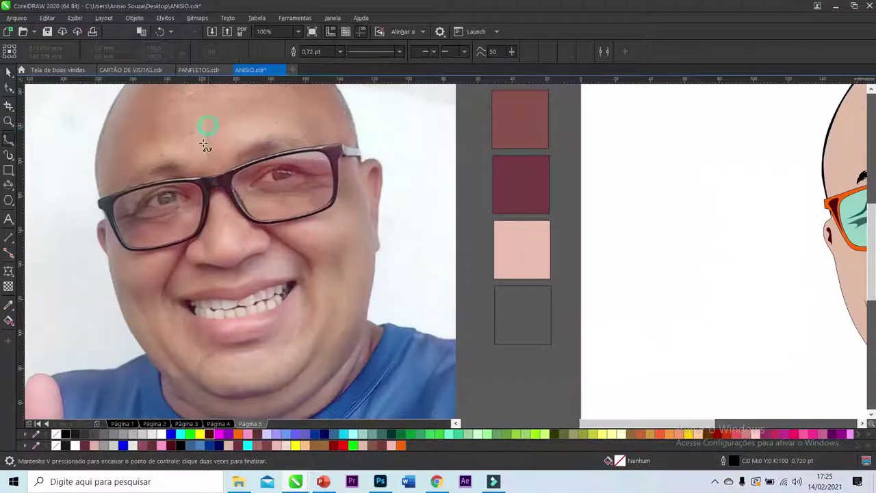
pyautogui.click(114, 215)
pyautogui.scroll(1, 140, 233)
pyautogui.click(124, 236)
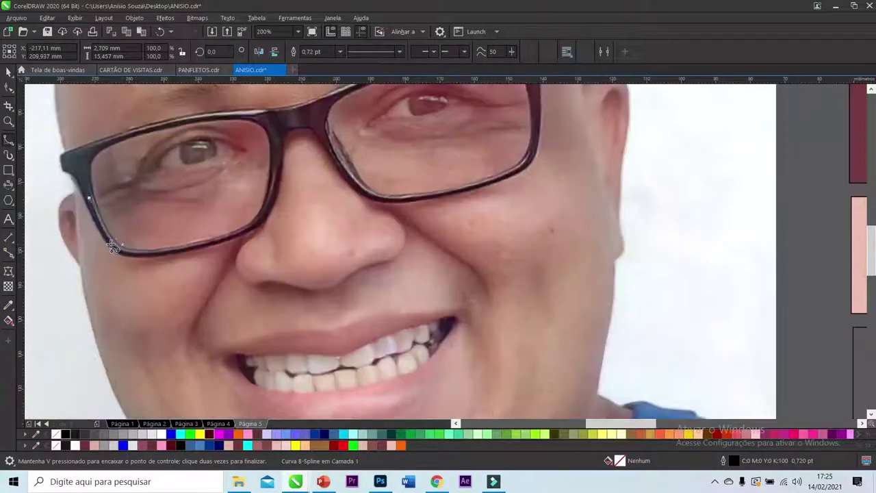
pyautogui.click(134, 241)
pyautogui.click(150, 242)
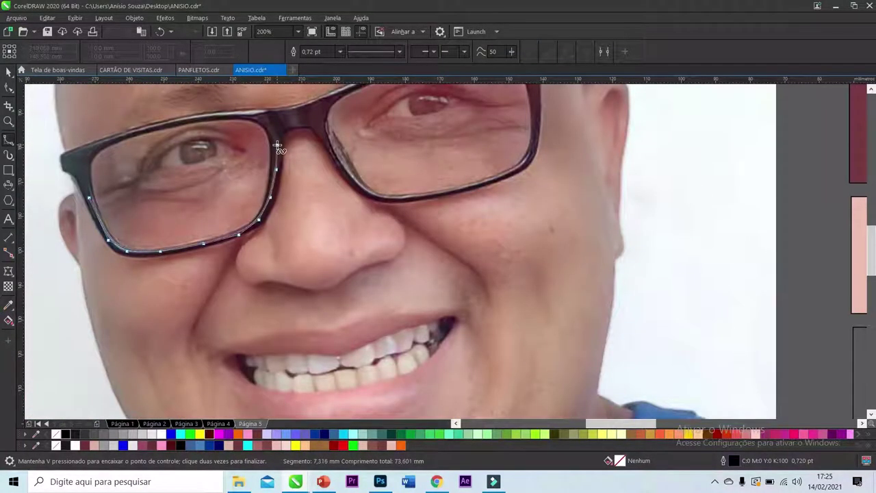
pyautogui.doubleClick(277, 145)
# Step: Trace an open B-Spline shadow line, about 48 by 20 mm, along the lower rim of the right lens on the photo
pyautogui.click(334, 155)
pyautogui.click(359, 187)
pyautogui.click(380, 200)
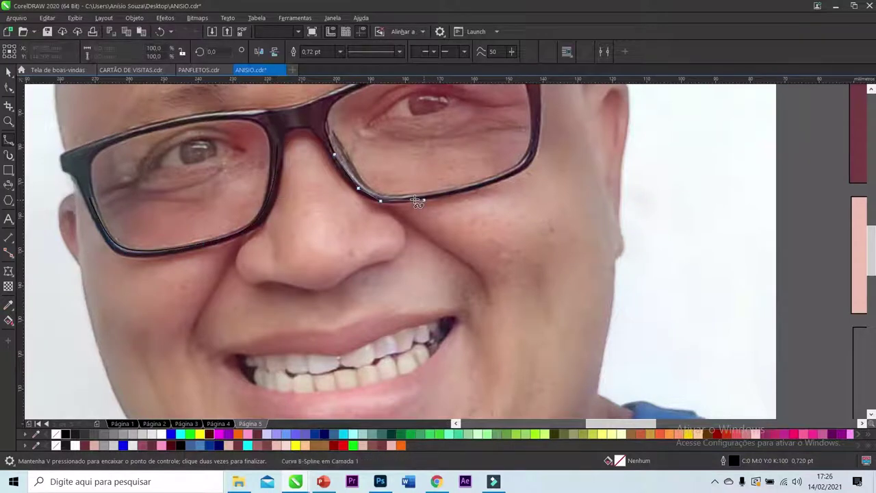
# Step: Trace a closed arched shadow shape, about 14 by 10 mm, beneath the glasses bridge on the photo
pyautogui.click(285, 147)
pyautogui.doubleClick(283, 158)
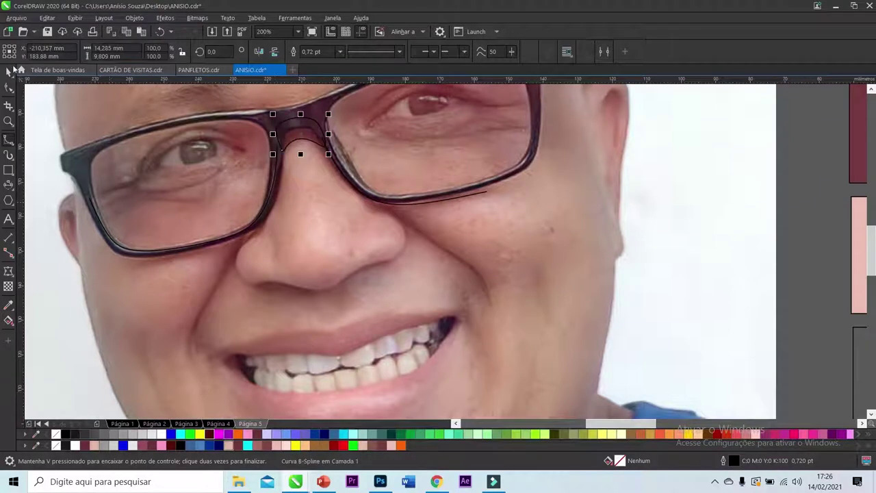
pyautogui.press('space')
pyautogui.press('Escape')
# Step: Trace an open B-Spline shadow line, about 48 by 28 mm, along the inner and lower rim of the left lens
pyautogui.click(281, 162)
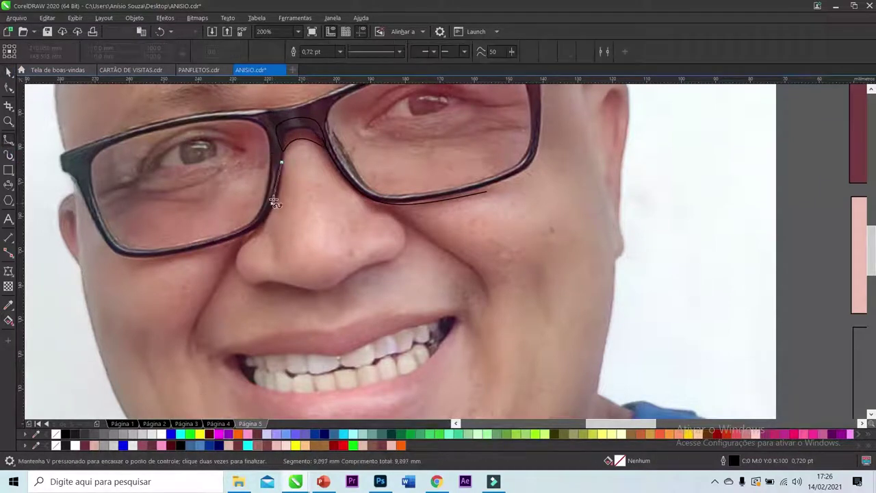
pyautogui.doubleClick(125, 263)
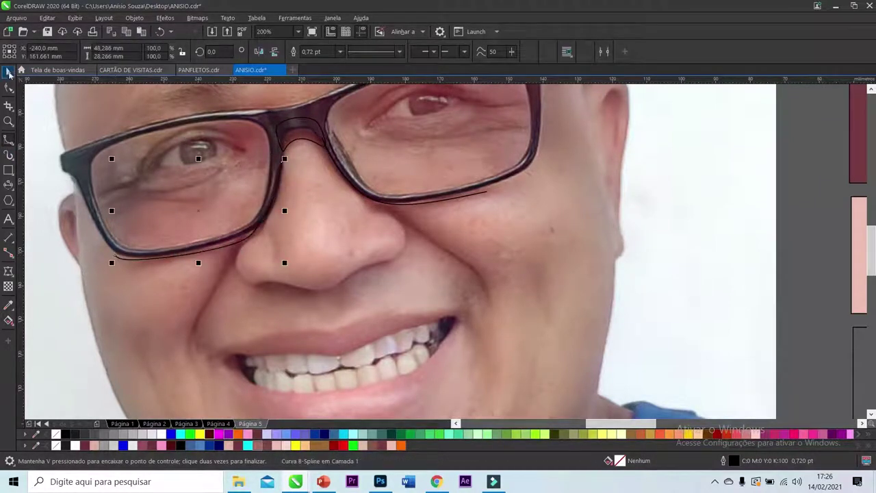
pyautogui.click(9, 73)
# Step: Fill the arched bridge shadow dark red (#540D0F) and place it under the glasses bridge on the face drawing
pyautogui.click(209, 436)
pyautogui.scroll(-3, 212, 219)
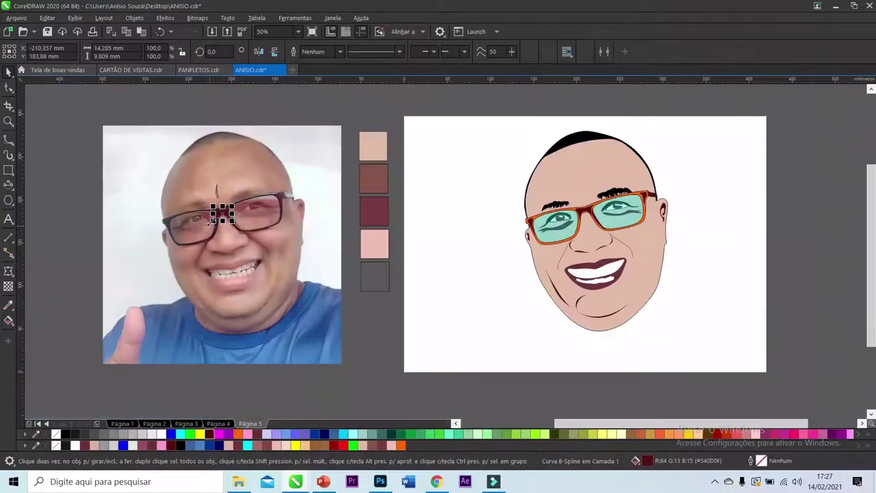
pyautogui.scroll(2, 597, 213)
pyautogui.rightClick(548, 218)
pyautogui.click(595, 252)
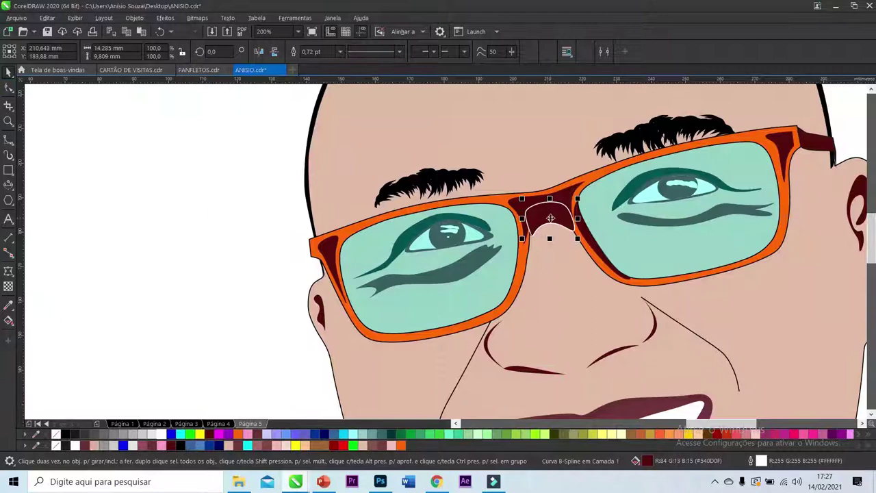
pyautogui.scroll(-2, 550, 218)
pyautogui.scroll(2, 246, 181)
# Step: Move the traced facial features from the face drawing back over the photo and deselect them
pyautogui.scroll(-4, 298, 161)
pyautogui.click(303, 176)
pyautogui.click(293, 171)
pyautogui.scroll(5, 98, 210)
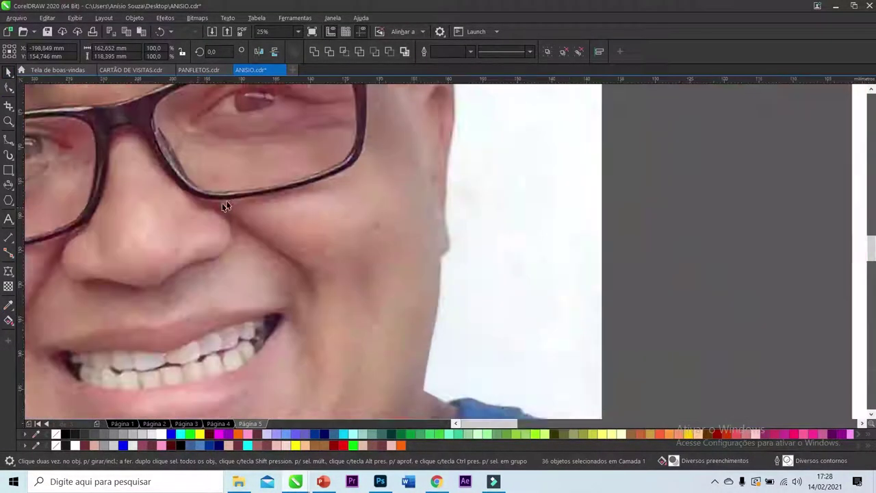
pyautogui.scroll(-4, 226, 207)
pyautogui.scroll(3, 271, 185)
pyautogui.press('Escape')
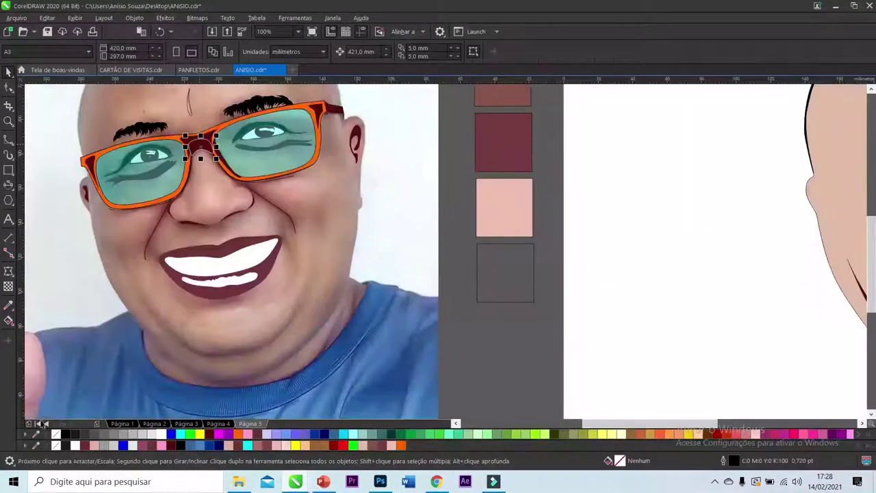
# Step: Try to convert the right lens's shadow line to a 300 dpi CMYK bitmap and soften it with a Gaussian blur
pyautogui.click(200, 153)
pyautogui.click(197, 18)
pyautogui.click(226, 29)
pyautogui.click(165, 17)
pyautogui.moveTo(185, 85)
pyautogui.click(274, 116)
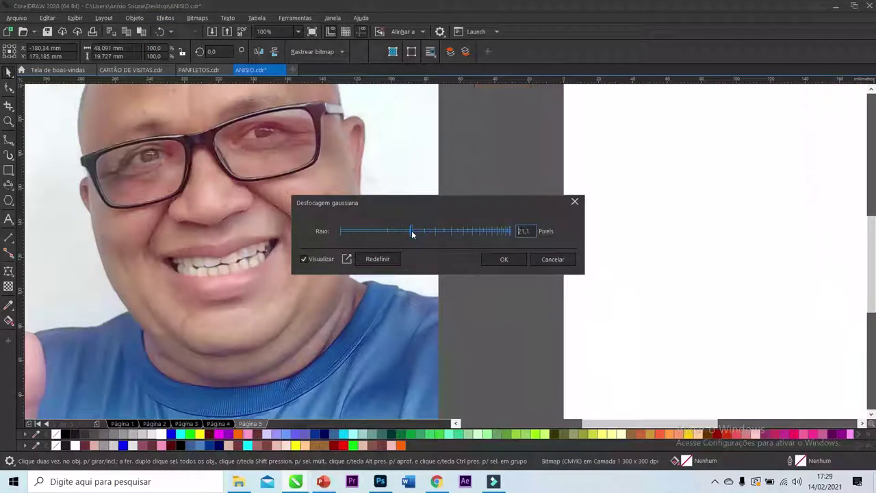
pyautogui.click(514, 259)
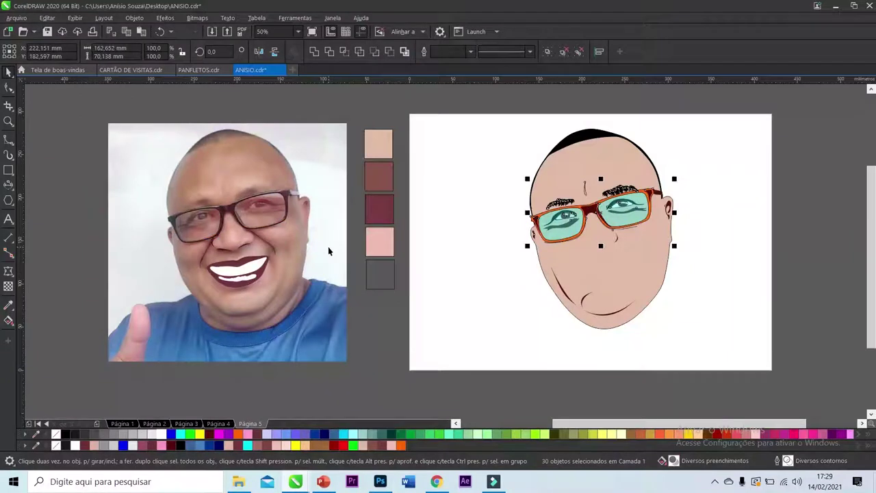
# Step: Change the stacking order so the bridge shadow sits behind the orange glasses frame and above the face
pyautogui.scroll(3, 603, 214)
pyautogui.click(591, 202)
pyautogui.rightClick(586, 213)
pyautogui.click(675, 252)
pyautogui.scroll(-1, 509, 257)
pyautogui.rightClick(532, 178)
pyautogui.click(591, 126)
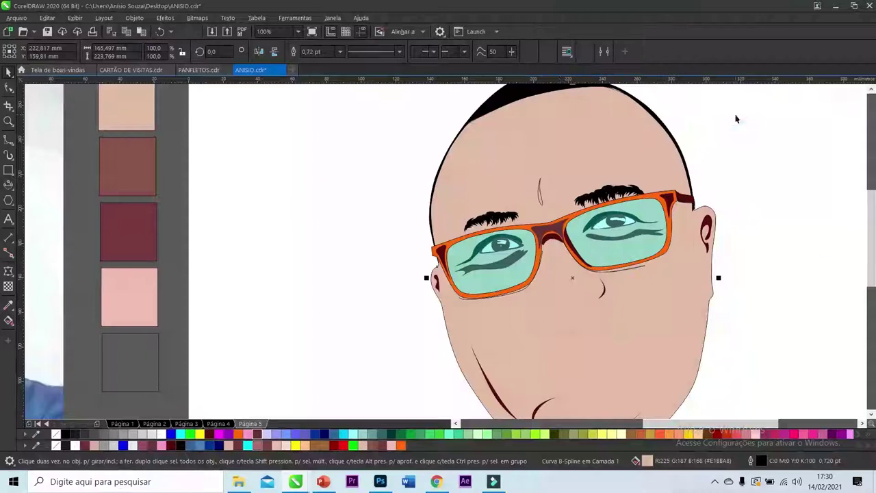
# Step: Convert the shadow line below the right lens to a 300 dpi CMYK bitmap with a transparent background
pyautogui.scroll(2, 623, 271)
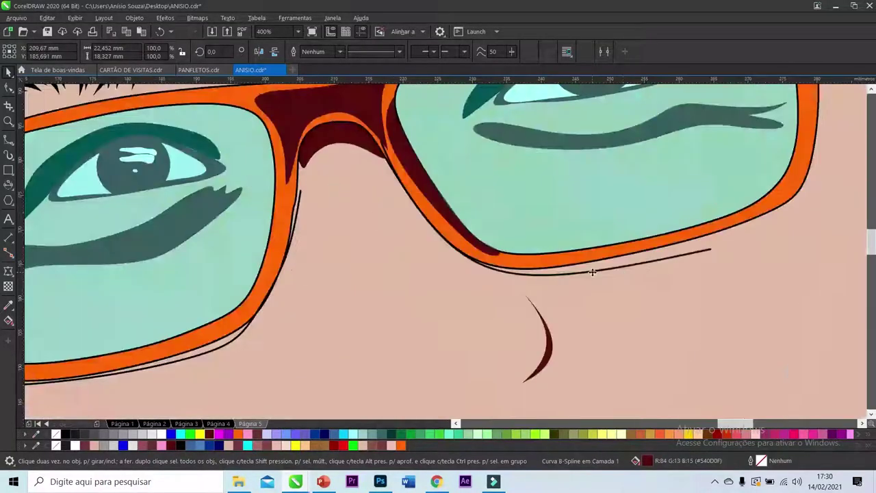
pyautogui.click(589, 273)
pyautogui.click(197, 18)
pyautogui.click(224, 30)
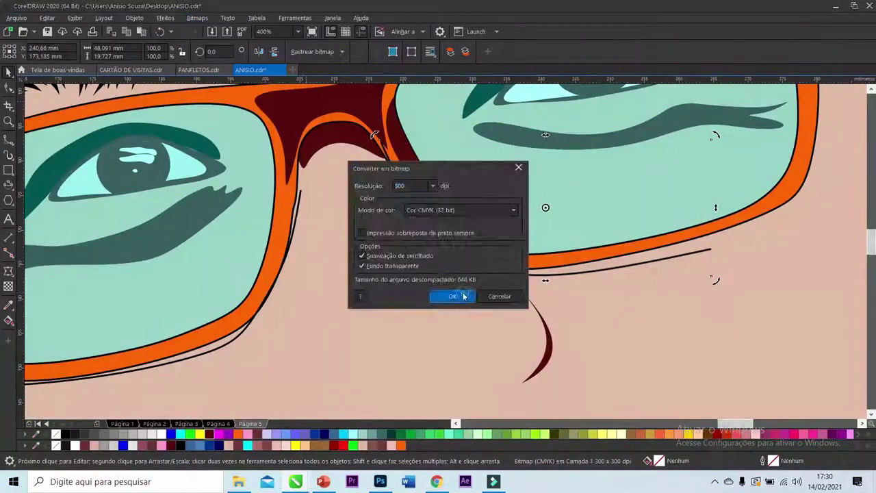
pyautogui.click(448, 296)
# Step: Apply a Gaussian blur to the right lens's shadow bitmap
pyautogui.click(165, 17)
pyautogui.moveTo(180, 81)
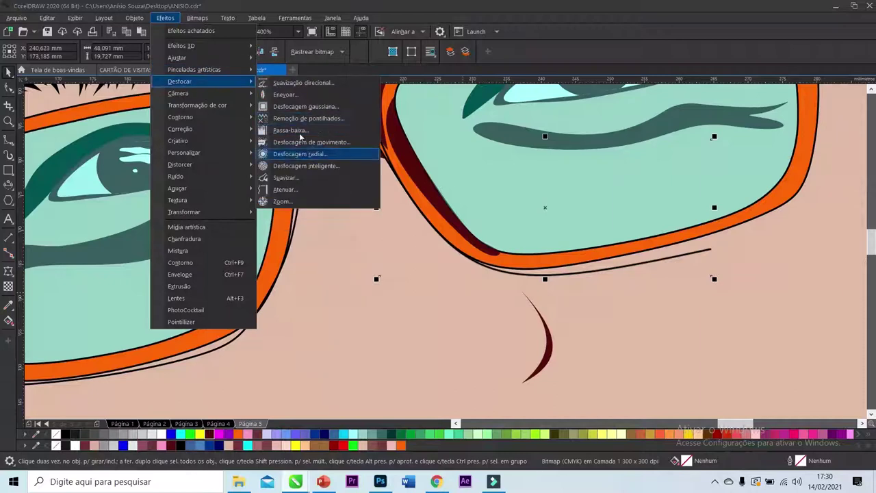
pyautogui.click(306, 106)
pyautogui.click(504, 259)
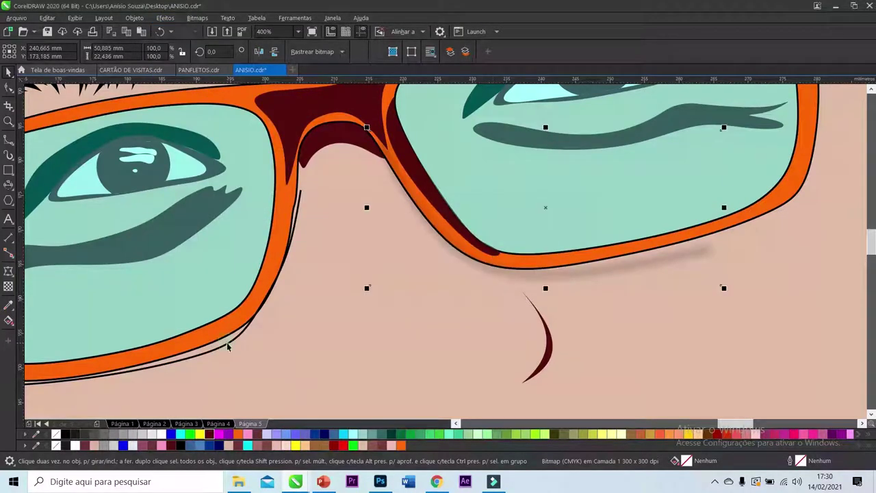
# Step: Convert the left lens's shadow line to a 300 dpi CMYK bitmap and apply a Gaussian blur with a 7.5-pixel radius
pyautogui.click(230, 346)
pyautogui.click(198, 18)
pyautogui.click(221, 33)
pyautogui.click(448, 296)
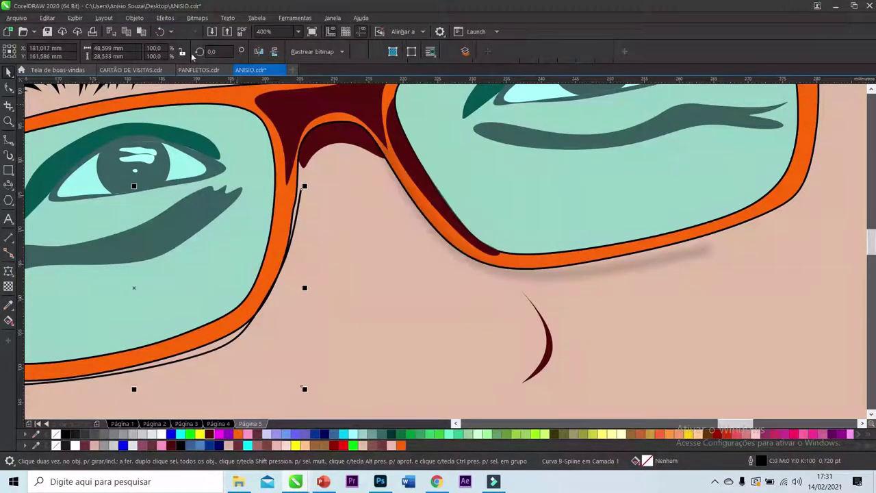
pyautogui.click(165, 18)
pyautogui.click(307, 106)
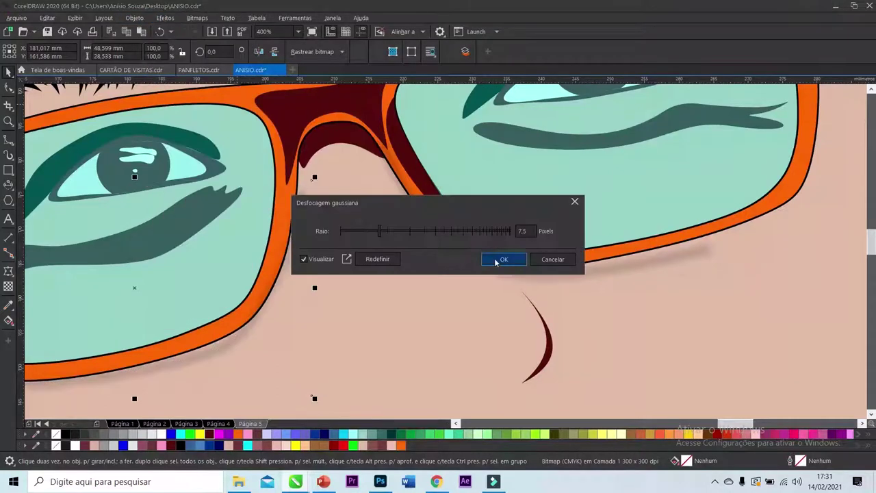
pyautogui.click(502, 259)
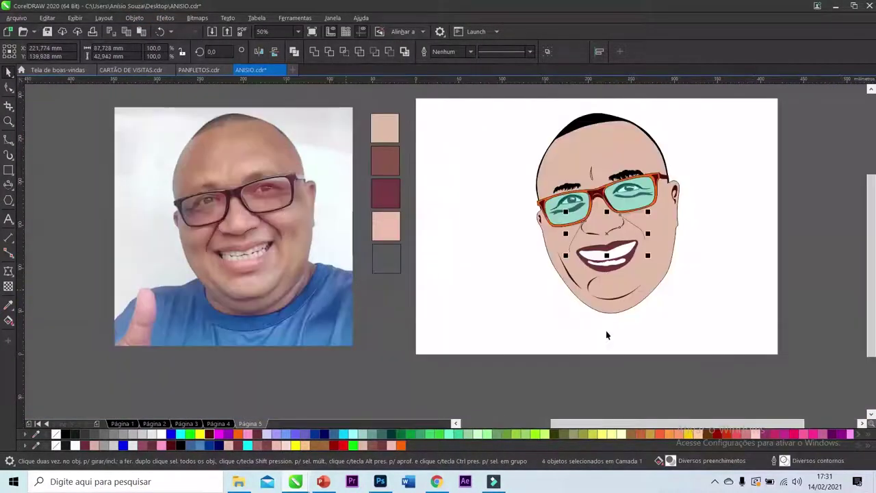
# Step: Set the face shape's outline width to 1.5 pt
pyautogui.click(607, 335)
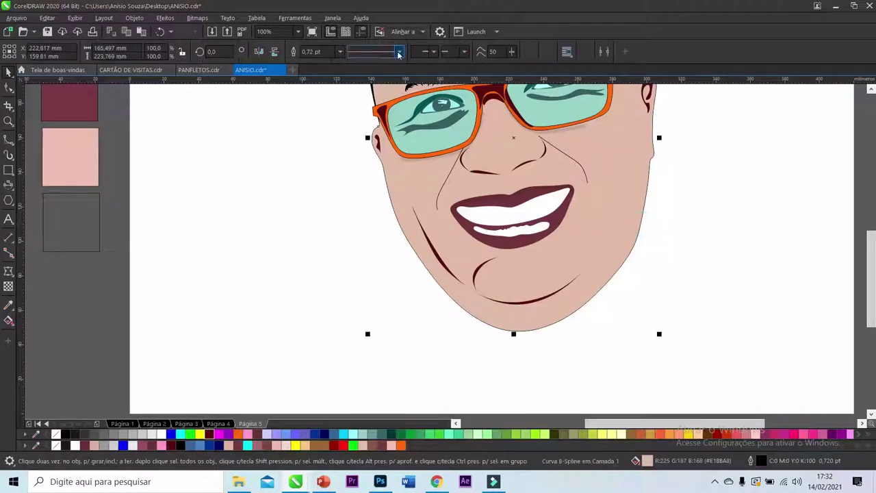
pyautogui.click(340, 51)
pyautogui.click(317, 102)
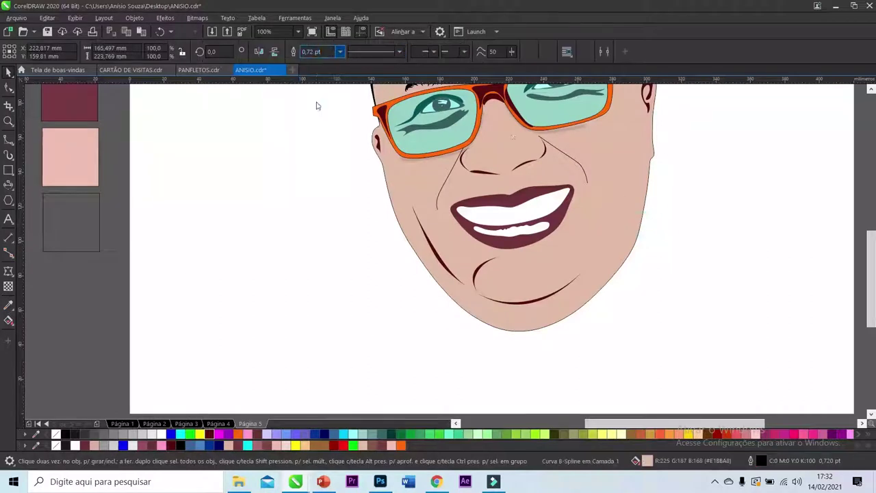
pyautogui.press('Escape')
# Step: Reshape the face outline's nodes into a thicker dark maroon (#540D0F) contour line along the chin and left jaw
pyautogui.press('F10')
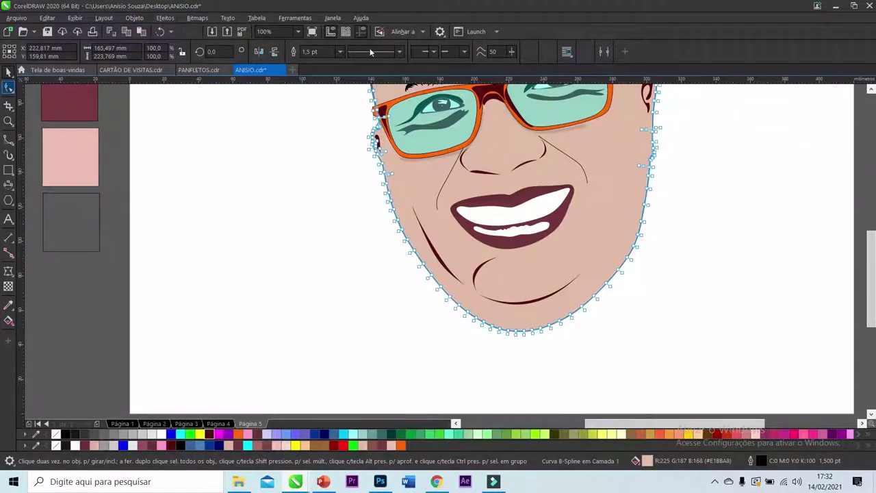
pyautogui.scroll(2, 466, 322)
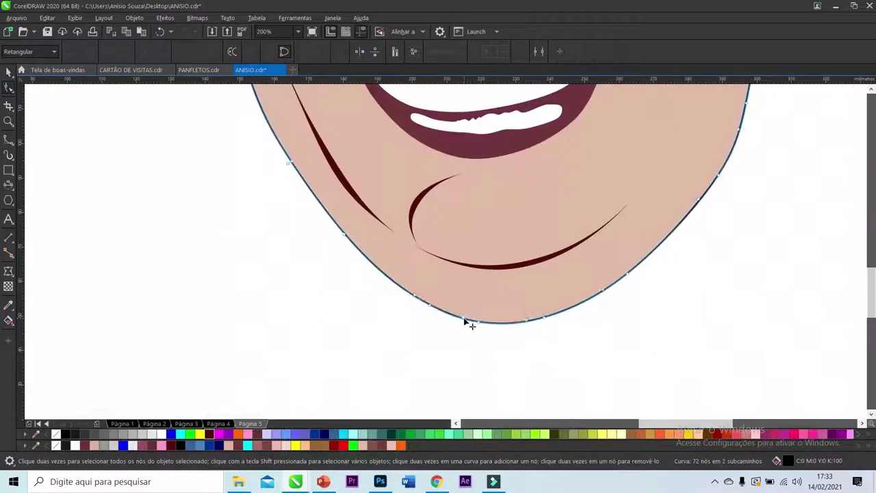
pyautogui.moveTo(528, 323); pyautogui.dragTo(525, 314)
pyautogui.doubleClick(290, 164)
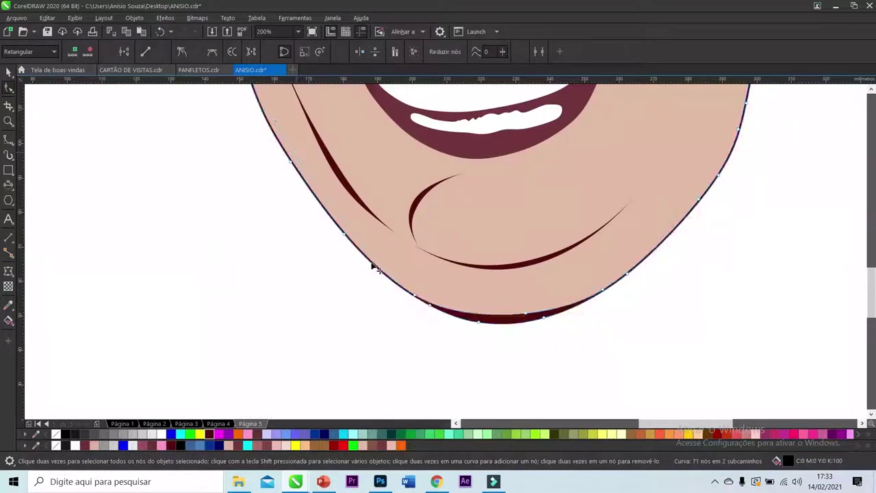
pyautogui.scroll(-2, 321, 310)
pyautogui.scroll(2, 401, 233)
pyautogui.scroll(-2, 401, 232)
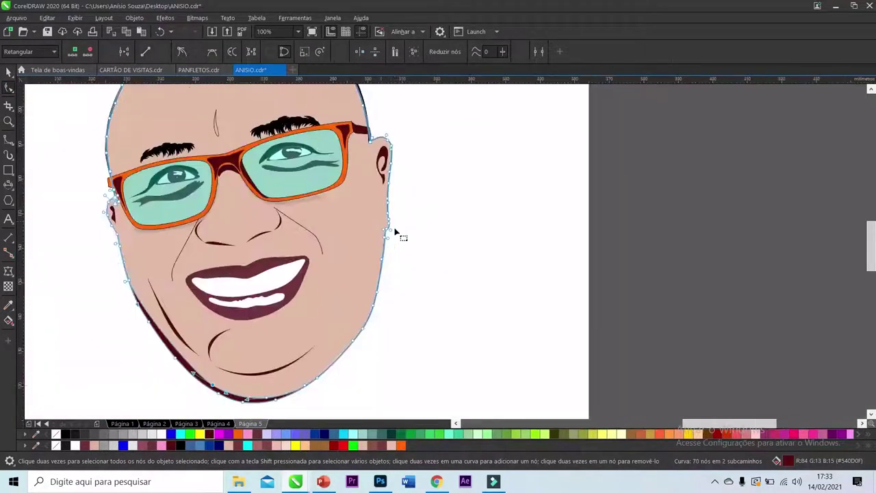
# Step: Thicken the maroon face contour along the right ear and cheek and around the left ear
pyautogui.scroll(2, 390, 281)
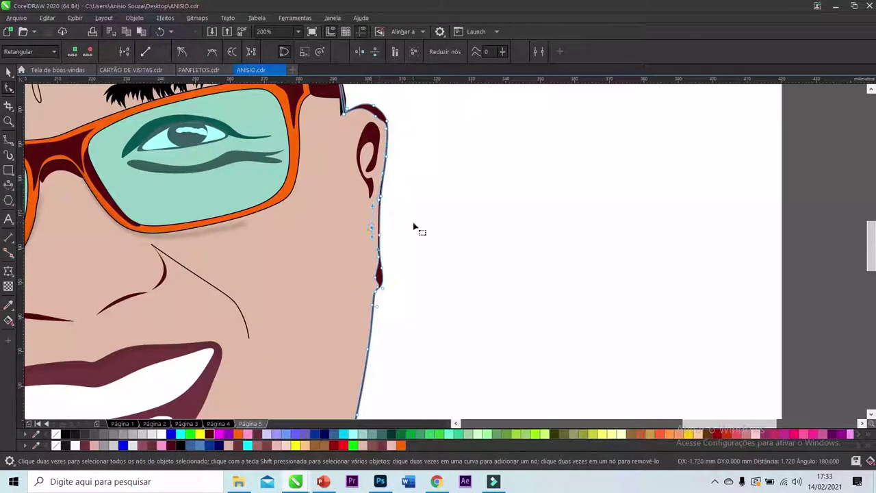
pyautogui.scroll(-2, 410, 287)
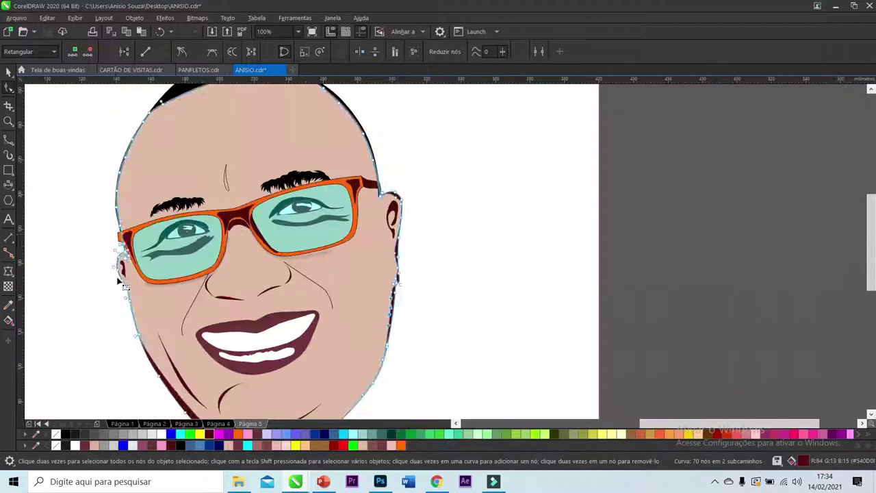
pyautogui.scroll(3, 130, 308)
pyautogui.scroll(-2, 288, 174)
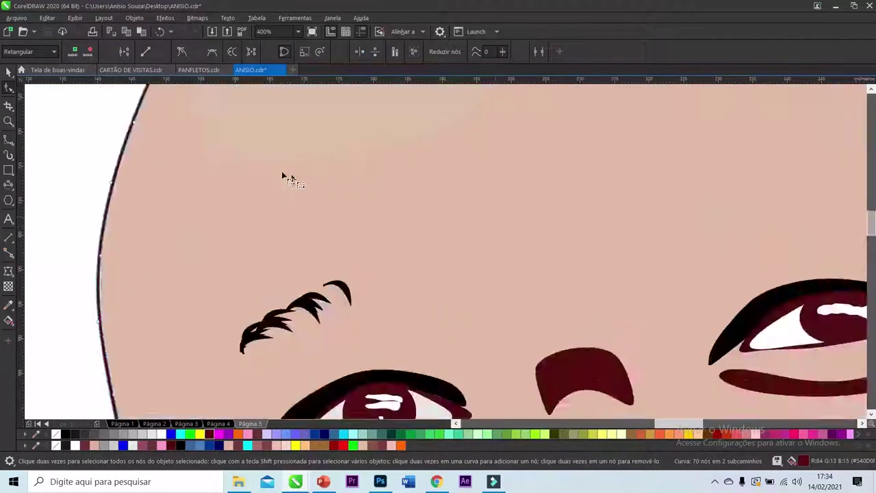
pyautogui.scroll(3, 263, 217)
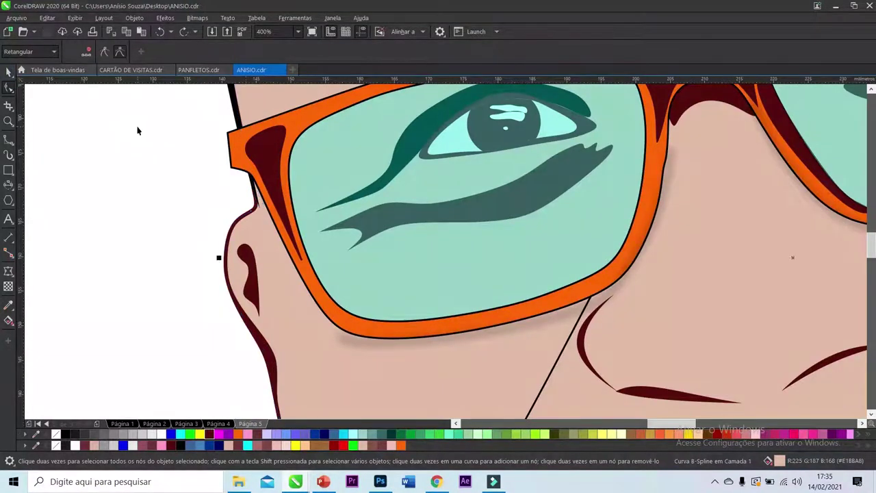
# Step: Refine the maroon contour's nodes at the left ear, where it meets the cheek and the glasses frame
pyautogui.scroll(-2, 137, 130)
pyautogui.scroll(3, 175, 186)
pyautogui.click(134, 18)
pyautogui.click(192, 313)
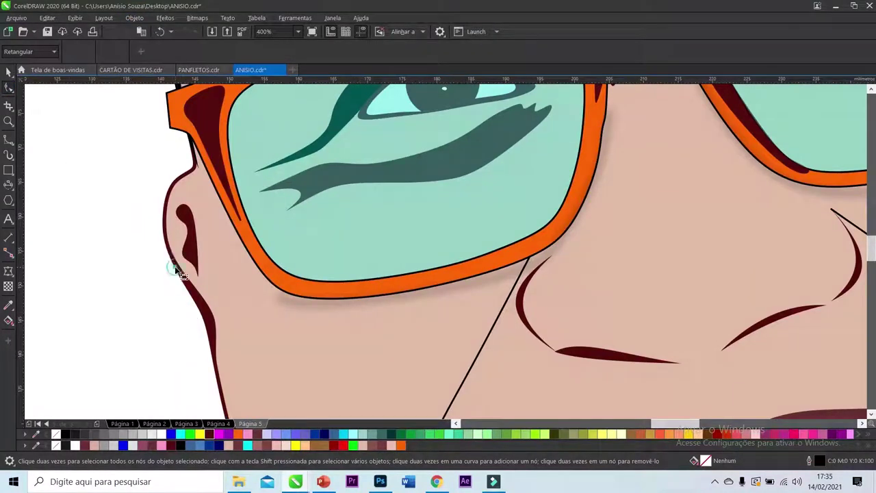
pyautogui.click(177, 271)
pyautogui.click(9, 71)
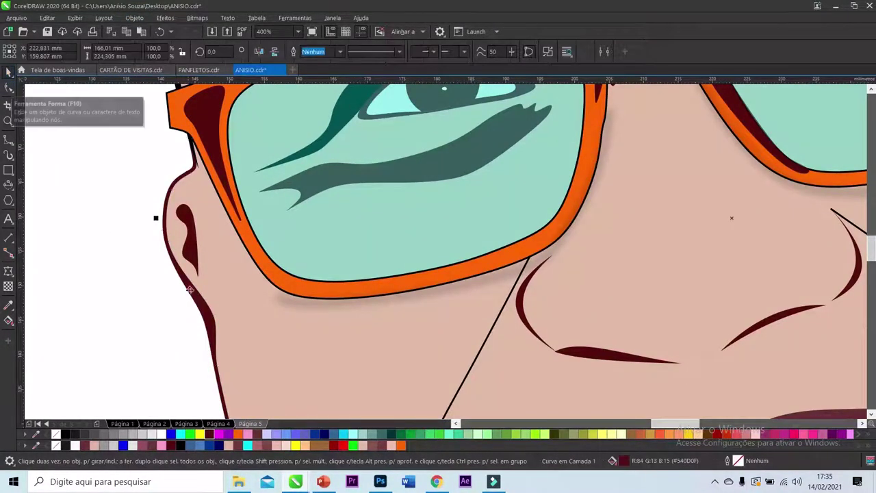
pyautogui.click(8, 87)
pyautogui.click(178, 200)
pyautogui.click(198, 173)
# Step: Adjust the lower end of the black head contour at the left temple so it meets the left ear's contour
pyautogui.scroll(-4, 289, 294)
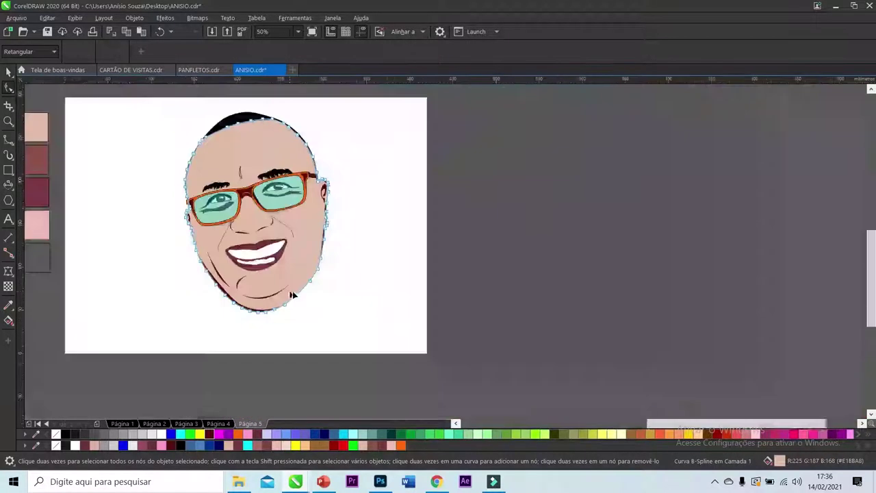
pyautogui.scroll(5, 462, 137)
pyautogui.scroll(-3, 377, 254)
pyautogui.scroll(-2, 237, 131)
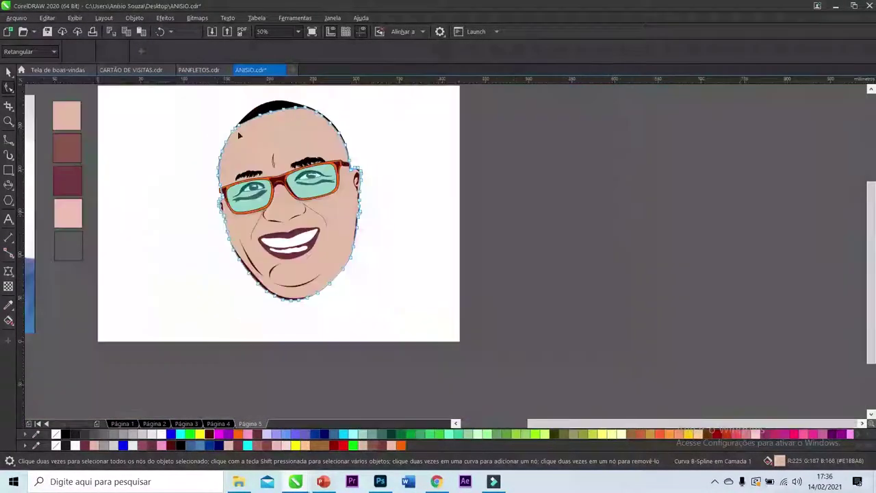
pyautogui.scroll(5, 239, 209)
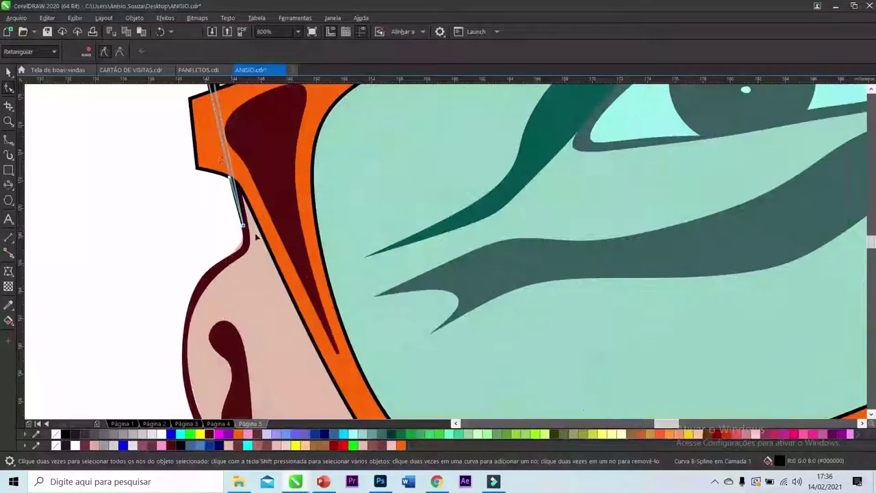
pyautogui.scroll(-3, 257, 236)
# Step: Recolor the left nose-to-mouth smile line dark maroon (#540D0F) and widen its upper end beneath the glasses frame
pyautogui.click(255, 247)
pyautogui.scroll(1, 312, 253)
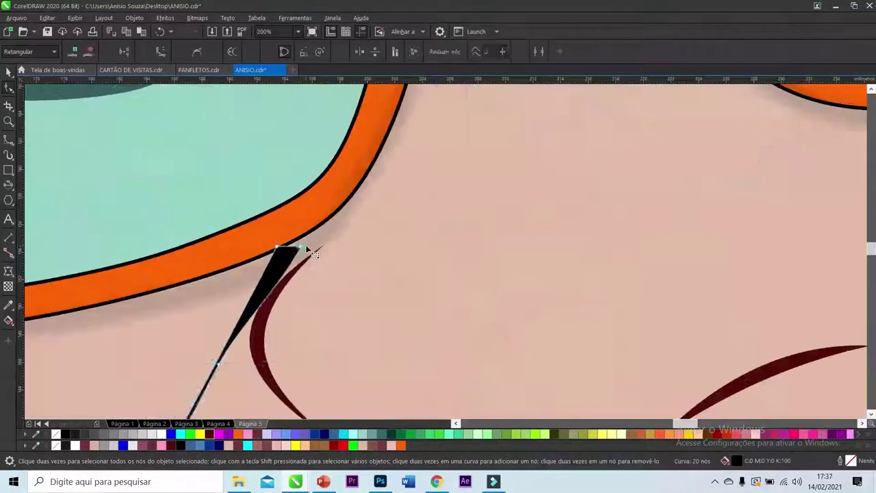
pyautogui.press('space')
pyautogui.scroll(-2, 274, 143)
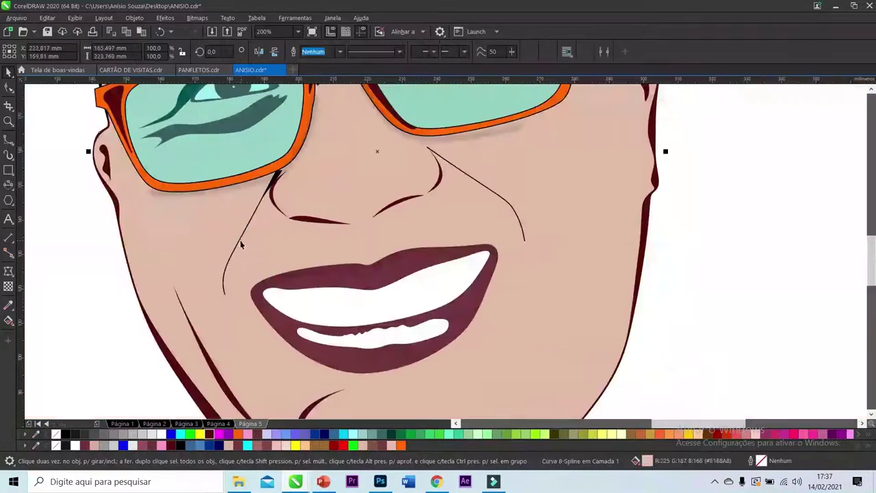
pyautogui.click(241, 244)
pyautogui.scroll(1, 241, 245)
pyautogui.press('space')
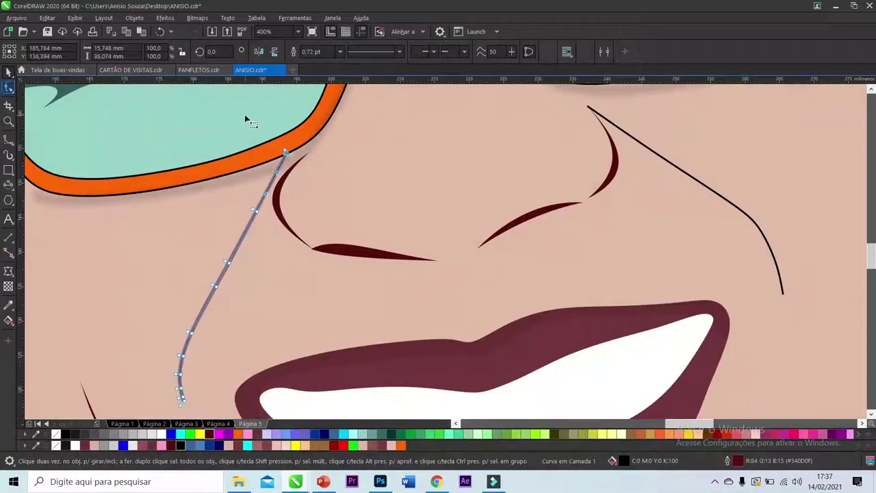
pyautogui.scroll(1, 301, 149)
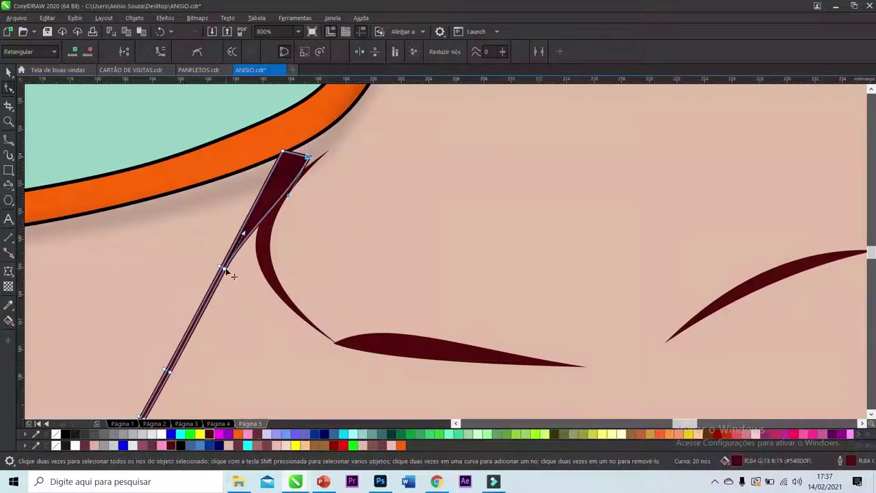
# Step: Taper the lower end of the left smile line to a point by moving and deleting its end nodes
pyautogui.scroll(-2, 228, 271)
pyautogui.scroll(1, 230, 280)
pyautogui.click(218, 316)
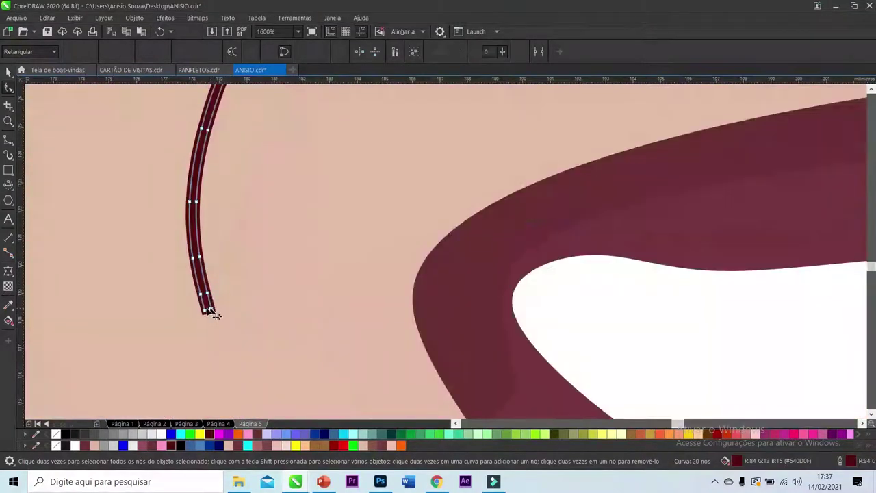
pyautogui.scroll(2, 208, 292)
pyautogui.doubleClick(225, 319)
pyautogui.scroll(-3, 225, 319)
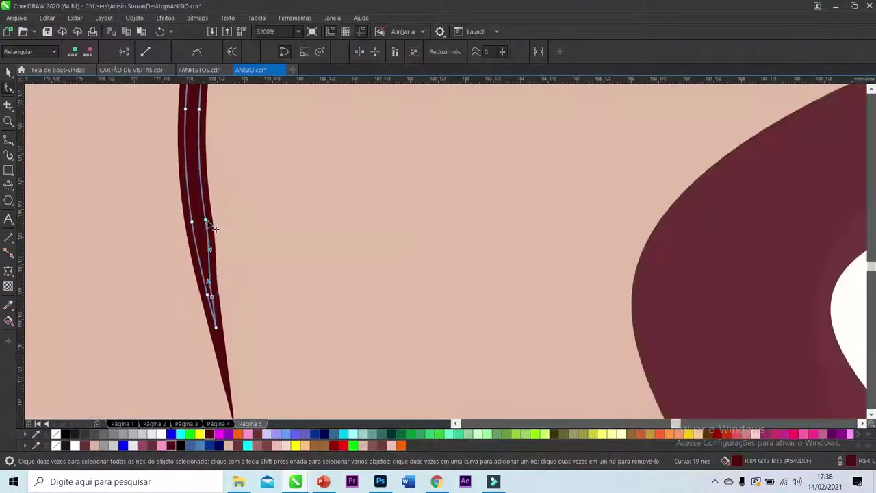
pyautogui.click(230, 230)
pyautogui.moveTo(228, 287); pyautogui.dragTo(233, 289)
pyautogui.press('Delete')
pyautogui.scroll(1, 231, 311)
pyautogui.scroll(-3, 230, 305)
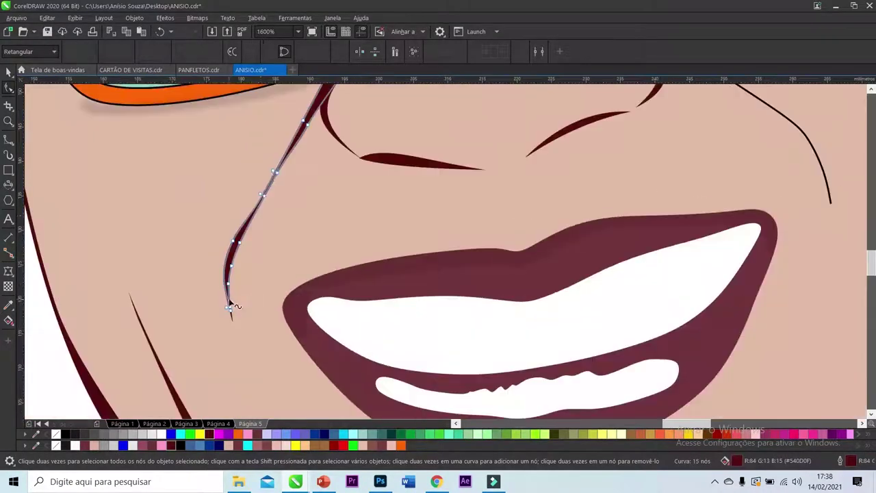
# Step: Remove surplus nodes from the left smile line and smooth it into a thicker stroke
pyautogui.scroll(3, 254, 215)
pyautogui.doubleClick(205, 313)
pyautogui.doubleClick(215, 317)
pyautogui.scroll(-2, 312, 147)
pyautogui.scroll(2, 311, 147)
pyautogui.press('Escape')
pyautogui.press('space')
pyautogui.scroll(-1, 239, 207)
# Step: Stretch the left smile line's upper end along the glasses frame into a pointed tip that merges with the nose line
pyautogui.press('F5')
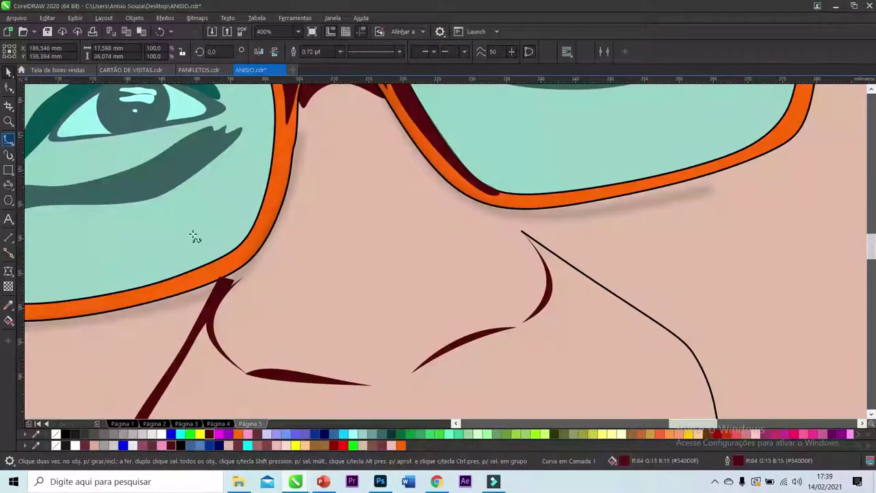
pyautogui.scroll(1, 226, 286)
pyautogui.press('F10')
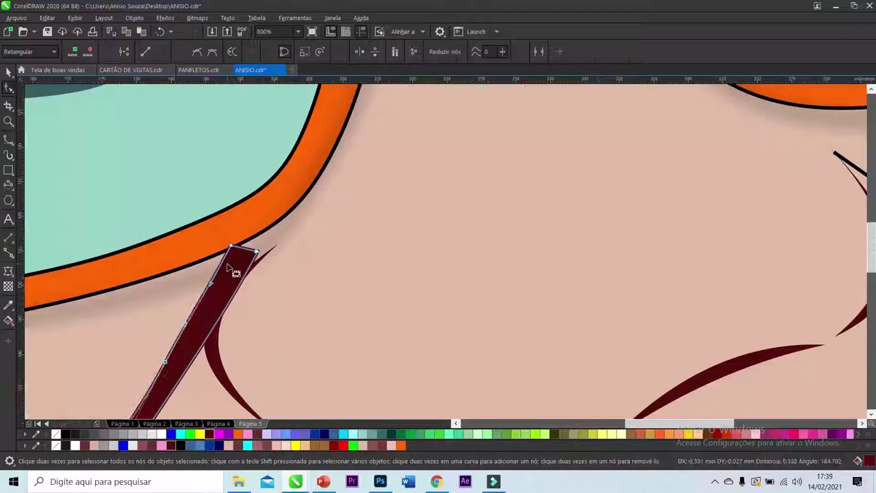
pyautogui.scroll(-1, 254, 226)
pyautogui.scroll(1, 214, 279)
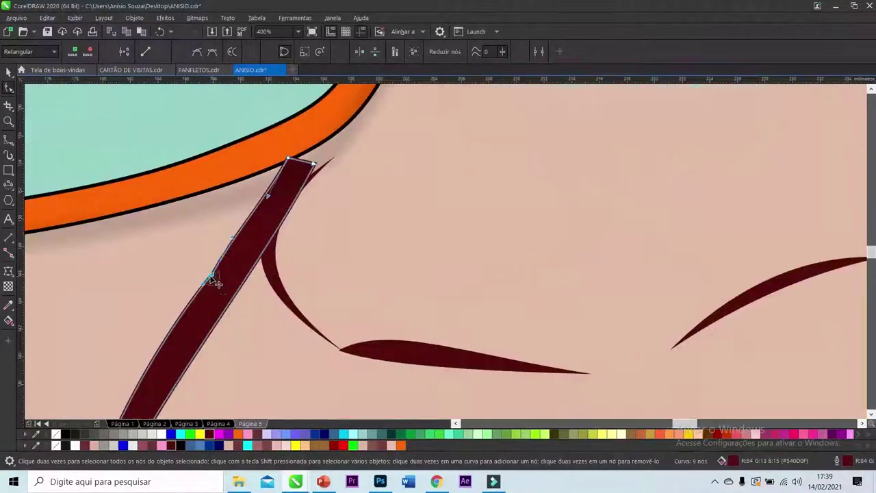
pyautogui.moveTo(313, 164)
pyautogui.mouseDown()
pyautogui.moveTo(348, 122)
pyautogui.moveTo(356, 132)
pyautogui.moveTo(336, 137)
pyautogui.moveTo(372, 98)
pyautogui.mouseUp()
pyautogui.click(289, 202)
pyautogui.click(288, 159)
pyautogui.press('space')
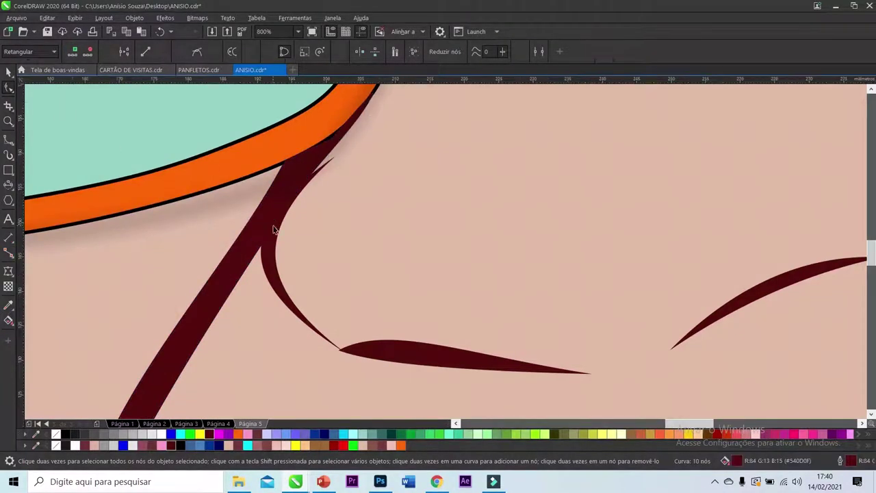
# Step: Fill the right nose-to-mouth smile line with dark maroon (#540D0F) and no outline, ready for node editing
pyautogui.scroll(-4, 273, 225)
pyautogui.scroll(2, 492, 233)
pyautogui.press('space')
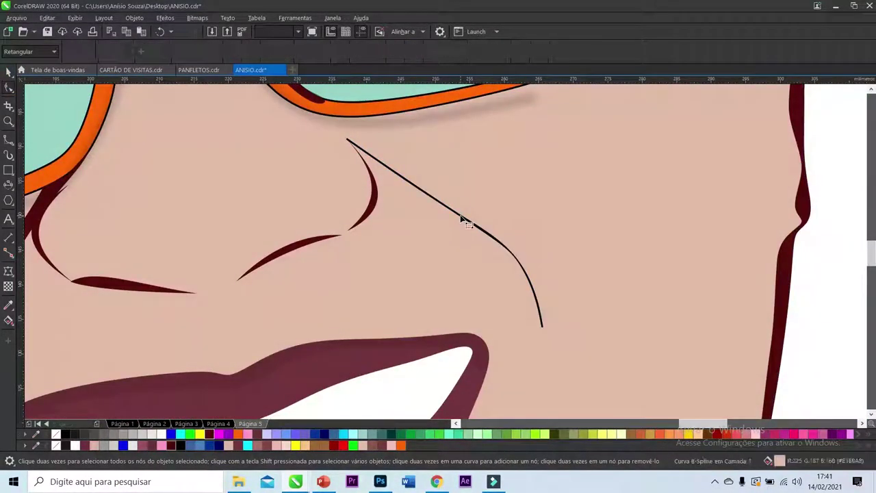
pyautogui.scroll(4, 538, 321)
pyautogui.scroll(-3, 538, 321)
pyautogui.scroll(1, 470, 198)
pyautogui.scroll(-2, 518, 297)
pyautogui.scroll(5, 283, 140)
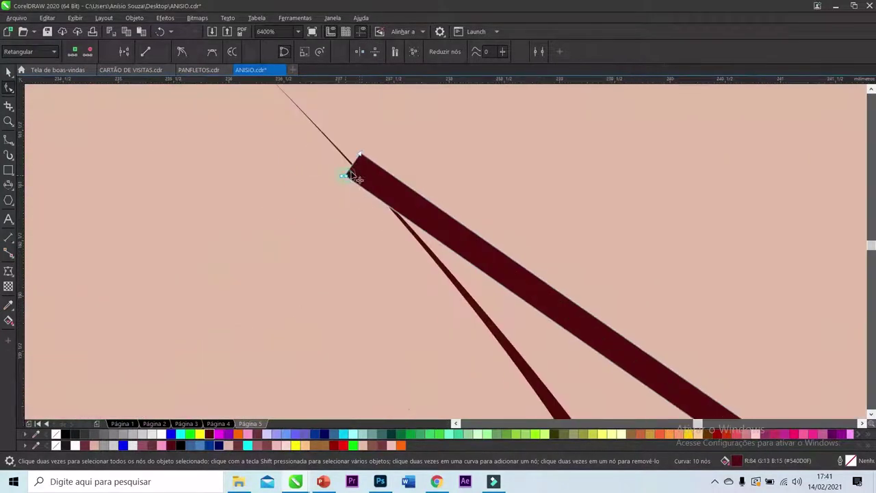
# Step: Delete the extra corner node at the right smile line's upper end and shape the line with tapered ends
pyautogui.doubleClick(363, 163)
pyautogui.scroll(-6, 364, 164)
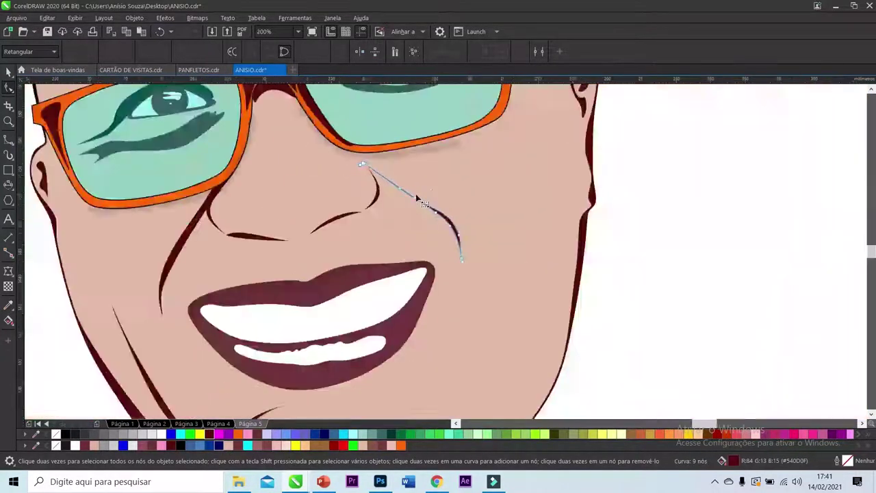
pyautogui.scroll(3, 415, 205)
pyautogui.scroll(-5, 415, 203)
pyautogui.press('space')
pyautogui.scroll(1, 359, 205)
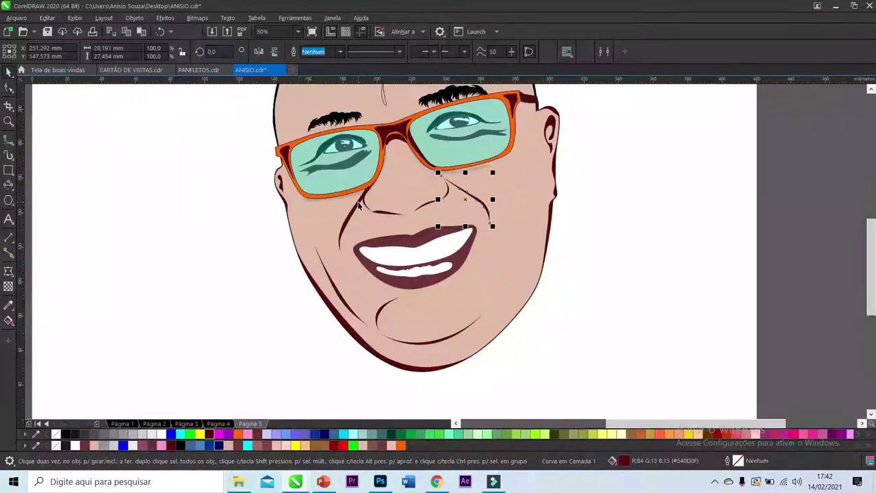
pyautogui.click(815, 215)
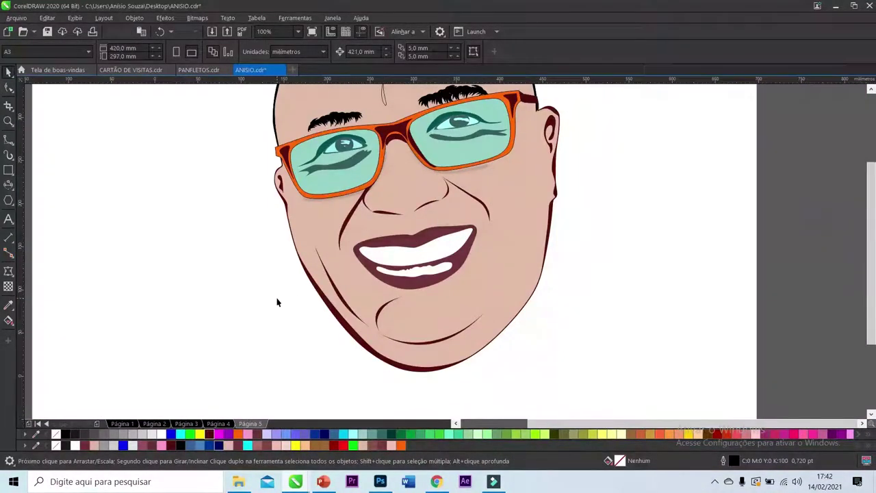
# Step: Fill the wrinkle shape between the eyebrows with dark maroon
pyautogui.scroll(-1, 276, 302)
pyautogui.scroll(1, 335, 195)
pyautogui.scroll(2, 335, 195)
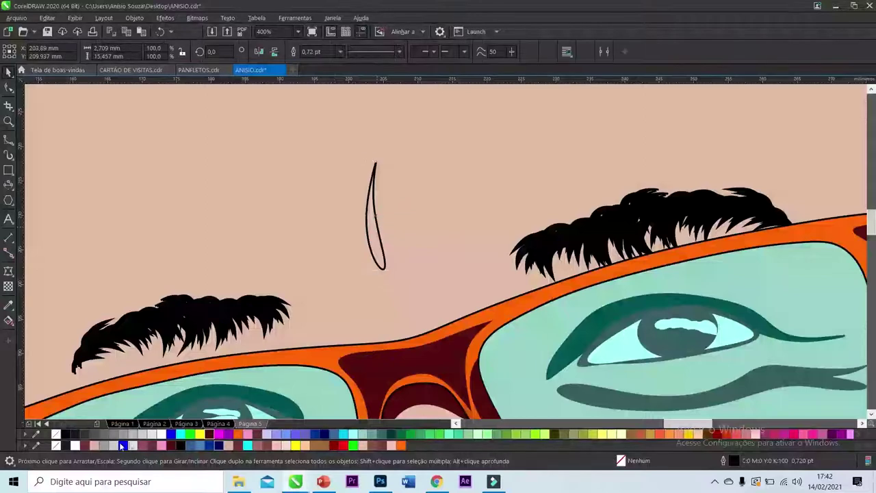
pyautogui.click(375, 216)
pyautogui.scroll(-2, 333, 182)
# Step: Move the two tinted lenses off the illustration onto the reference photo to expose the eyes for editing
pyautogui.click(498, 258)
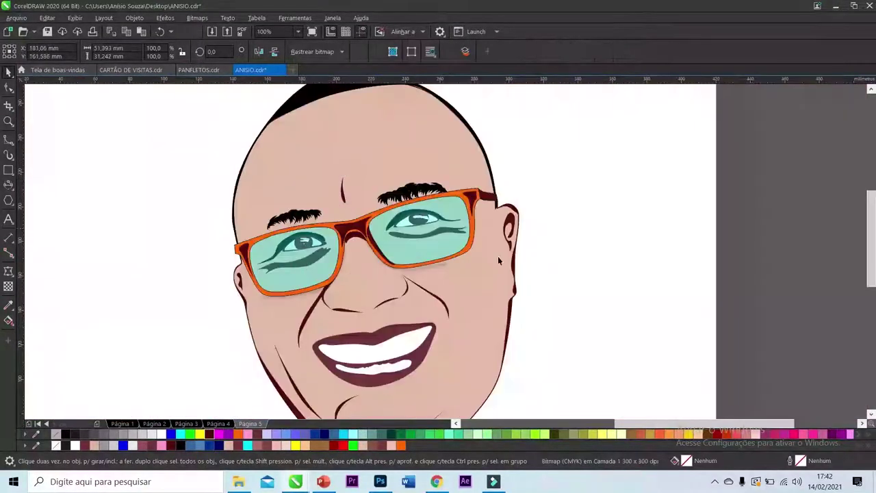
pyautogui.hotkey('ctrl', 'z')
pyautogui.hotkey('ctrl', 'z')
pyautogui.scroll(1, 297, 260)
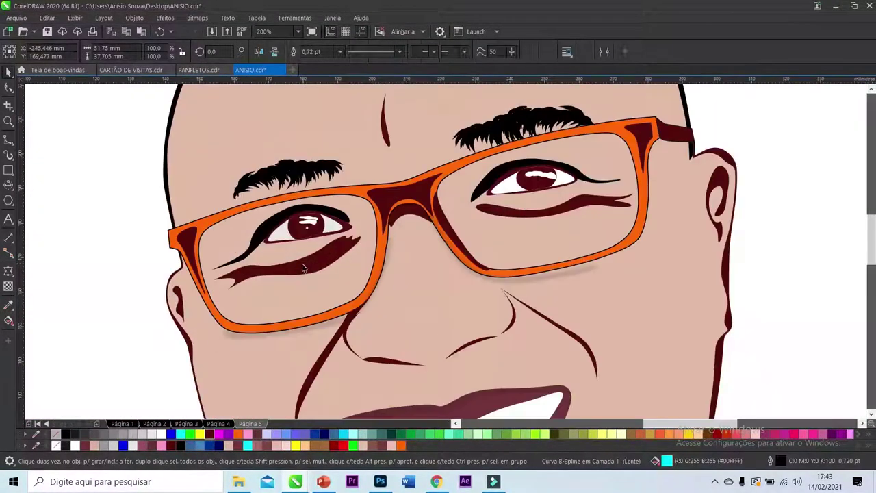
# Step: Try a gradient transparency across the dark maroon shadow below the left eye
pyautogui.click(8, 286)
pyautogui.click(9, 286)
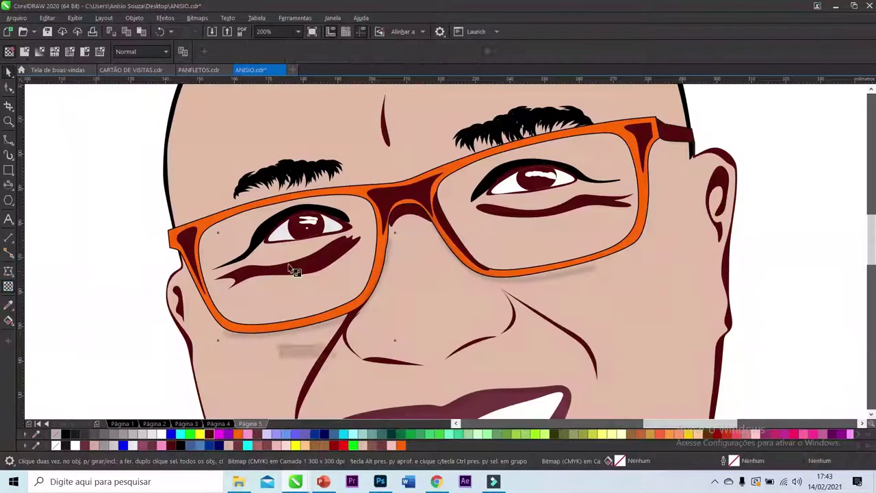
pyautogui.click(274, 271)
pyautogui.press('space')
pyautogui.press('Escape')
pyautogui.press('space')
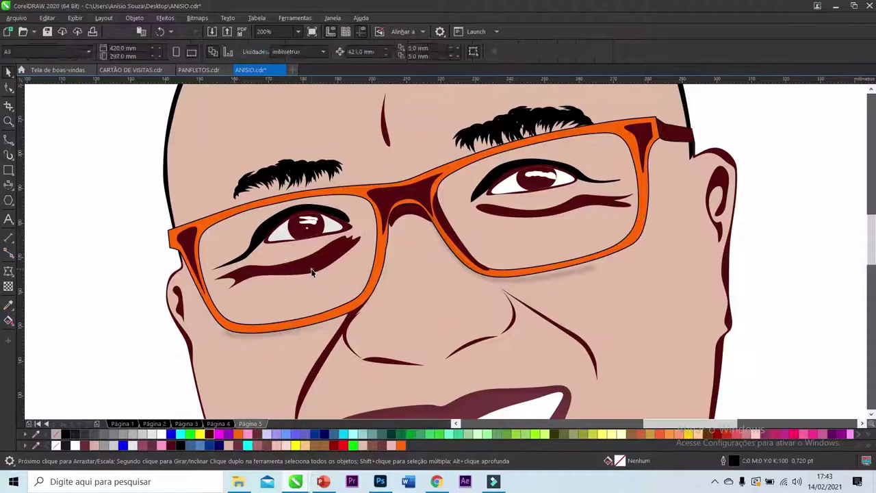
pyautogui.moveTo(285, 262); pyautogui.dragTo(331, 255)
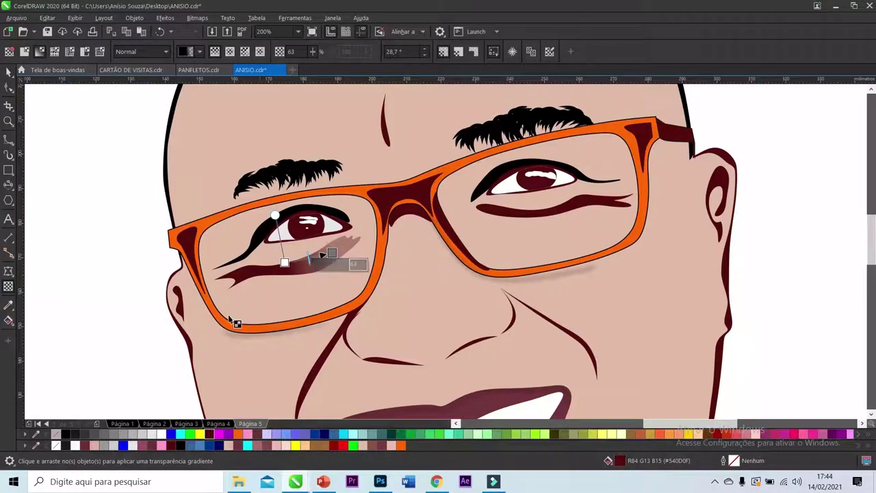
pyautogui.press('space')
pyautogui.scroll(-2, 370, 279)
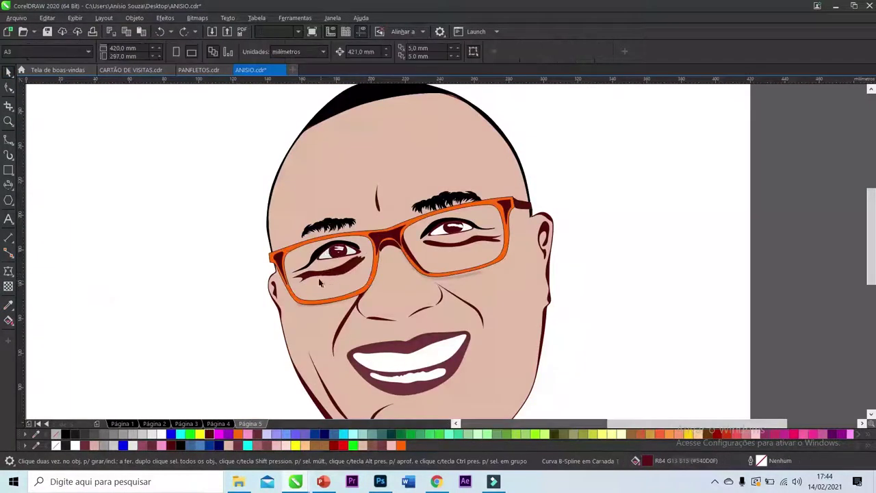
# Step: Apply a gradient fill across the shadow below the left eye, starting in dark maroon at its outer end
pyautogui.press('space')
pyautogui.scroll(2, 319, 278)
pyautogui.moveTo(306, 262); pyautogui.dragTo(360, 267)
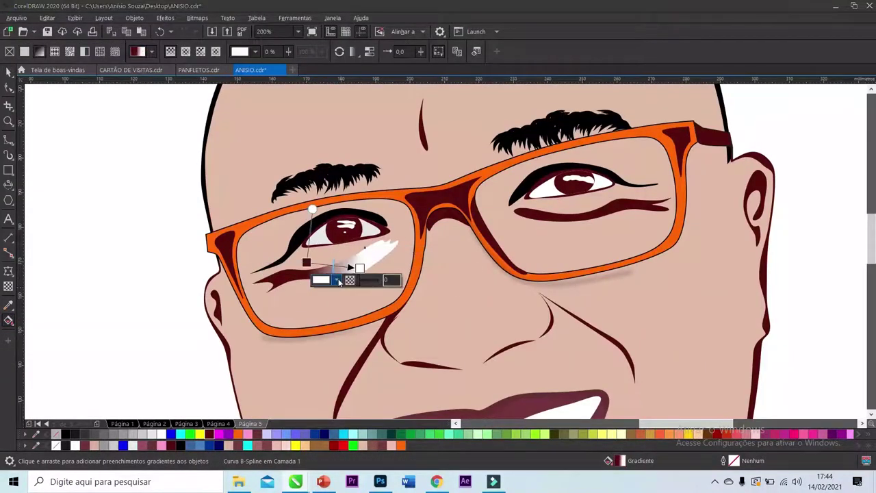
pyautogui.moveTo(306, 263); pyautogui.dragTo(302, 274)
pyautogui.click(286, 285)
# Step: Set the left eye shadow's inner gradient colour to the sampled skin tone, C11 M28 Y32 K0
pyautogui.click(360, 269)
pyautogui.click(344, 279)
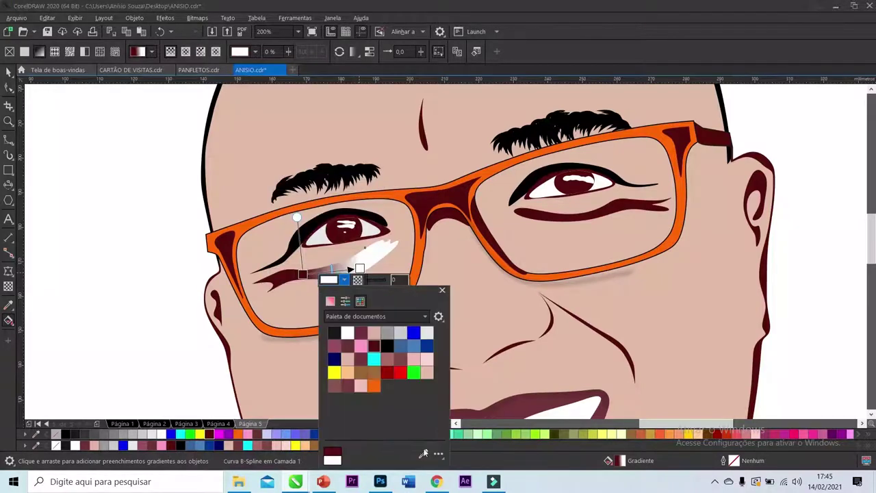
pyautogui.click(330, 301)
pyautogui.click(429, 440)
pyautogui.click(383, 288)
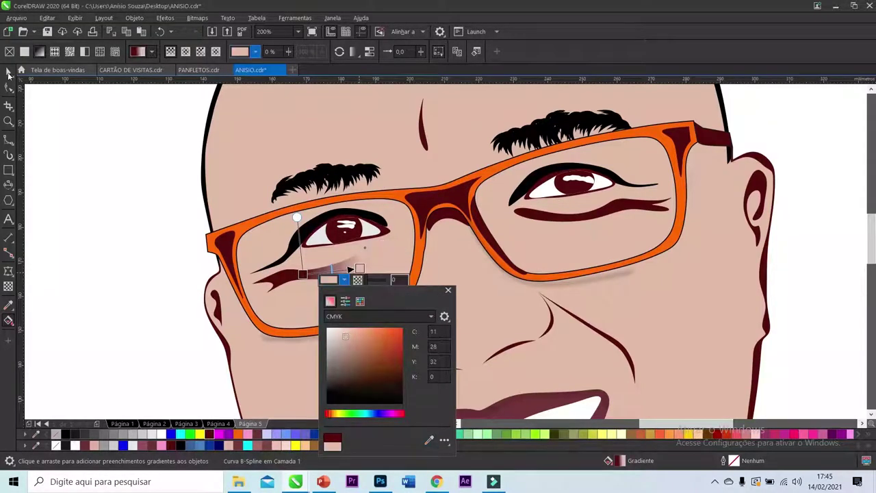
pyautogui.click(68, 198)
# Step: Fill the shadow below the right eye with a gradient from dark maroon at the outer end to the skin tone towards the nose
pyautogui.click(591, 220)
pyautogui.moveTo(526, 212); pyautogui.dragTo(591, 220)
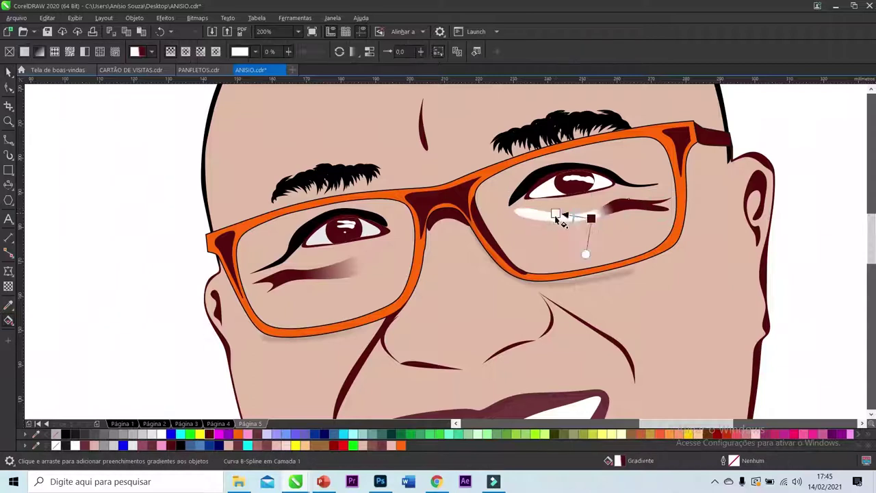
pyautogui.click(518, 233)
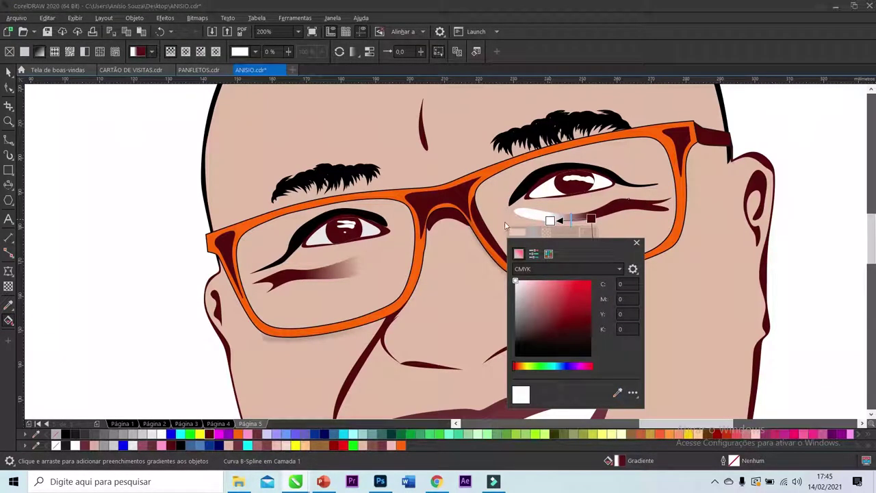
pyautogui.press('Escape')
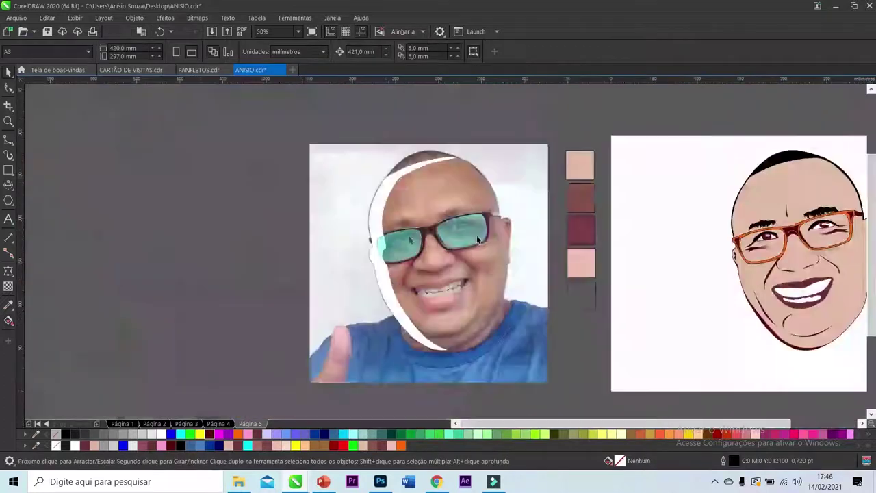
# Step: Move the two tinted lenses from the photo back into the glasses frame of the illustration
pyautogui.click(477, 239)
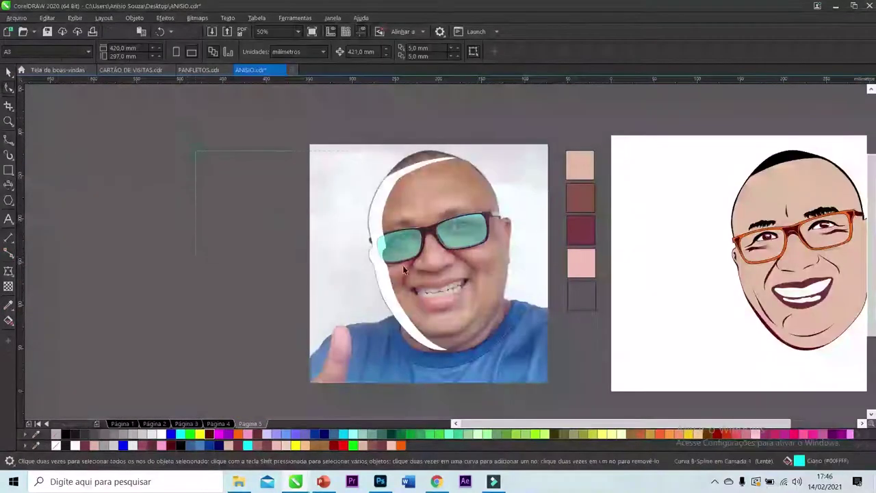
pyautogui.hotkey('ctrl', 'z')
pyautogui.hscroll(3, 220, 230)
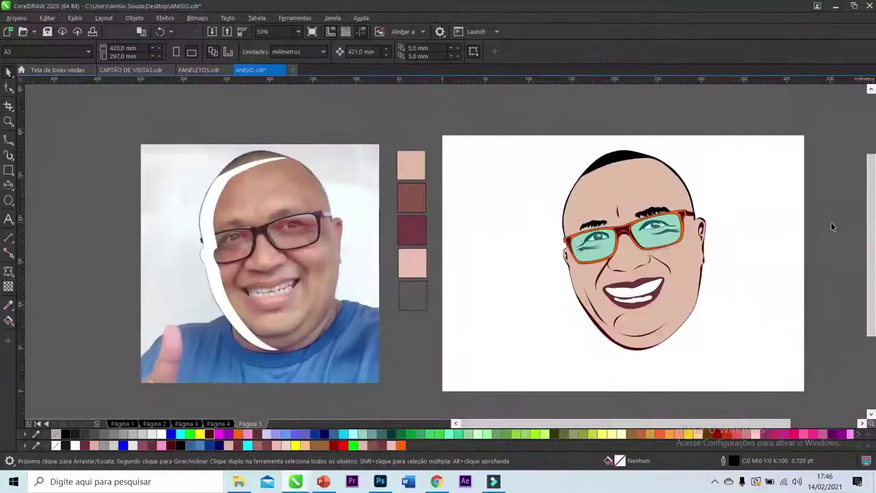
pyautogui.hotkey('alt', 'Tab')
pyautogui.click(443, 11)
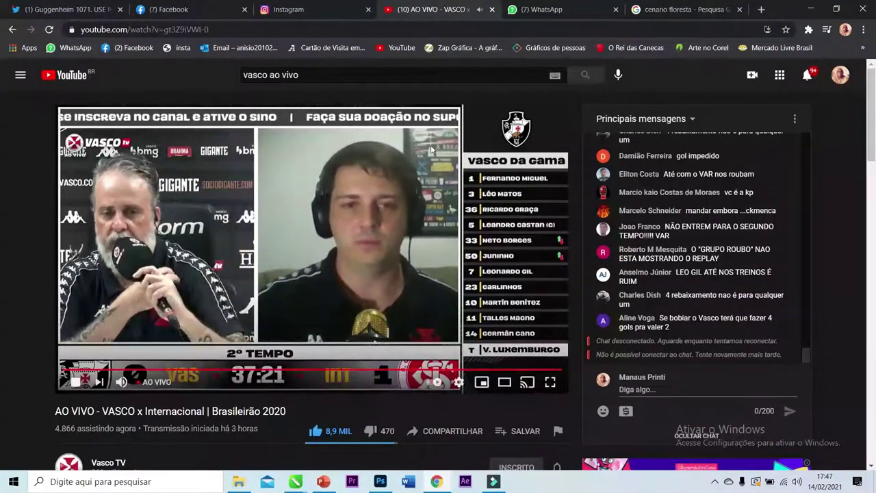
pyautogui.hotkey('alt', 'Tab')
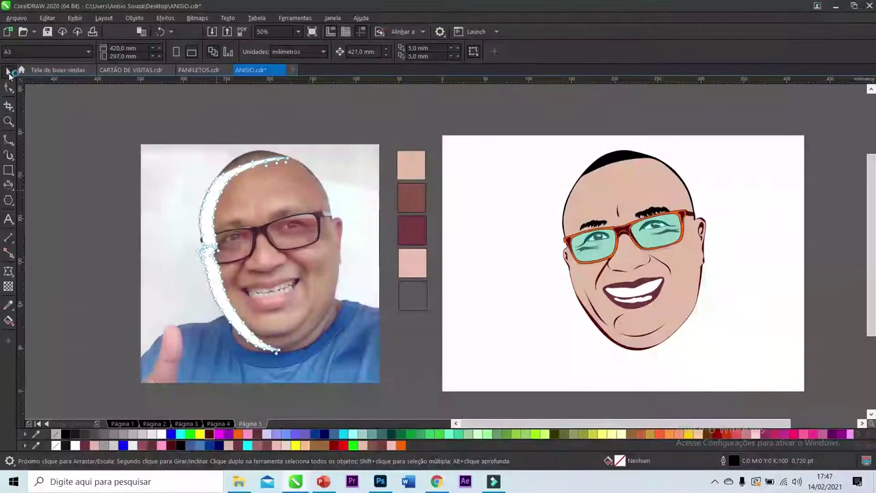
# Step: Place the white crescent shape from the photo along the left side of the illustrated face
pyautogui.click(209, 203)
pyautogui.press('F10')
pyautogui.hotkey('ctrl', 'z')
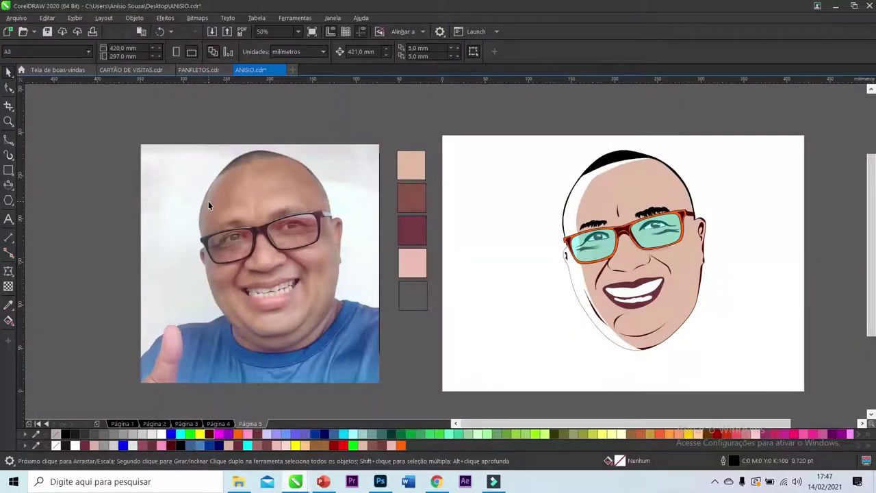
pyautogui.hotkey('ctrl', 'shift', 'z')
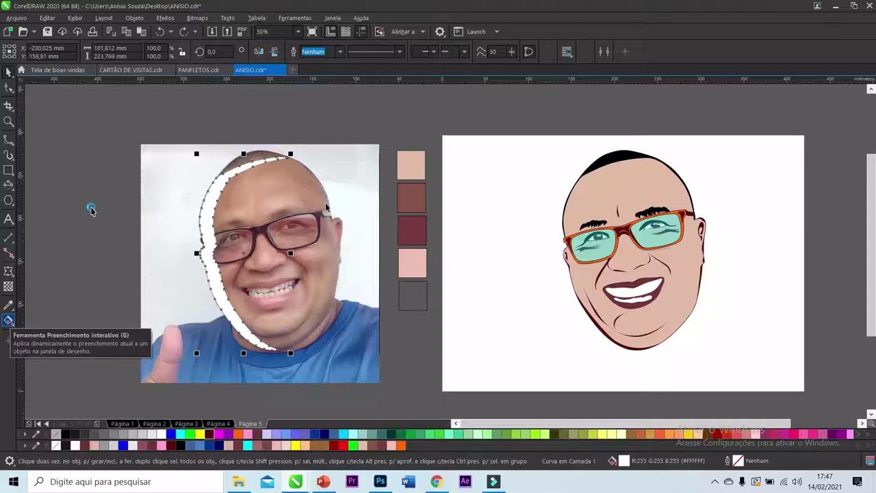
pyautogui.click(8, 320)
pyautogui.hotkey('ctrl', 'z')
# Step: Apply a gradient fill to the crescent, blending from white near the glasses into the sampled skin tone towards the jaw
pyautogui.scroll(2, 574, 215)
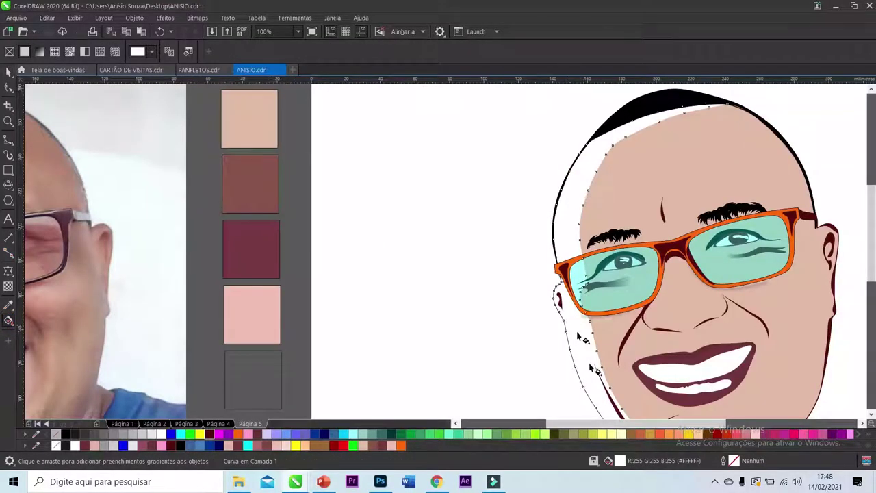
pyautogui.scroll(-2, 420, 265)
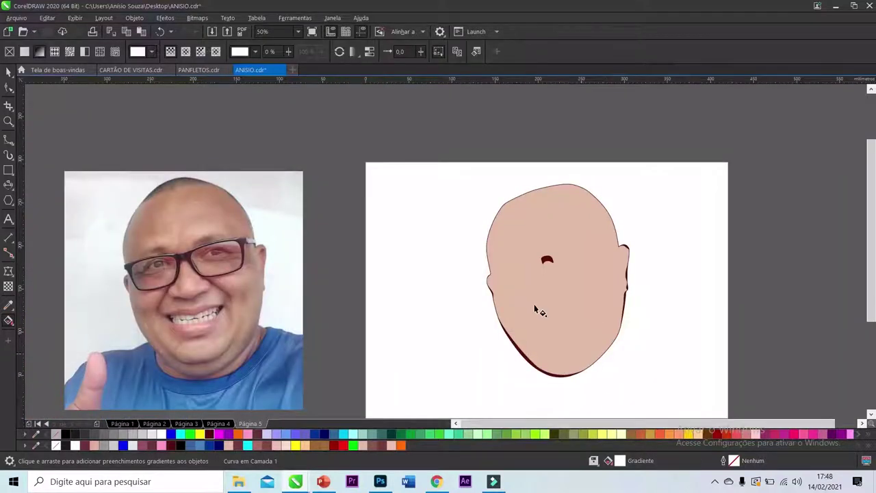
pyautogui.click(512, 331)
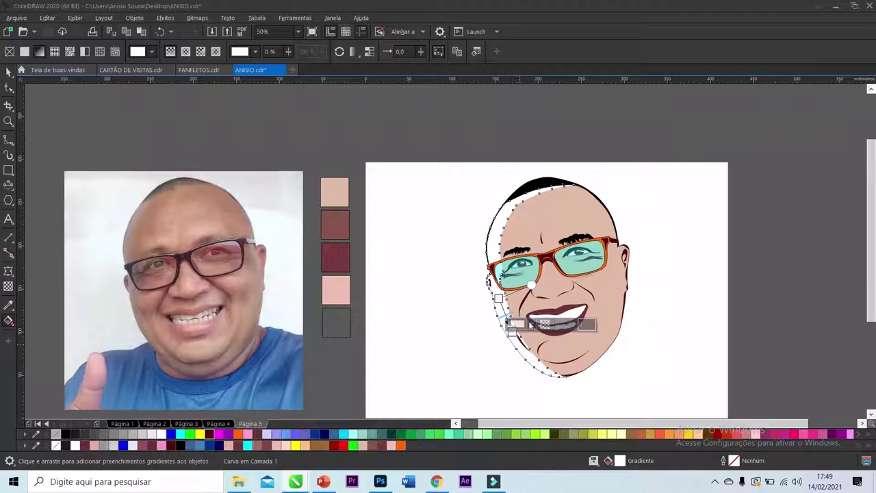
pyautogui.click(518, 328)
pyautogui.click(616, 302)
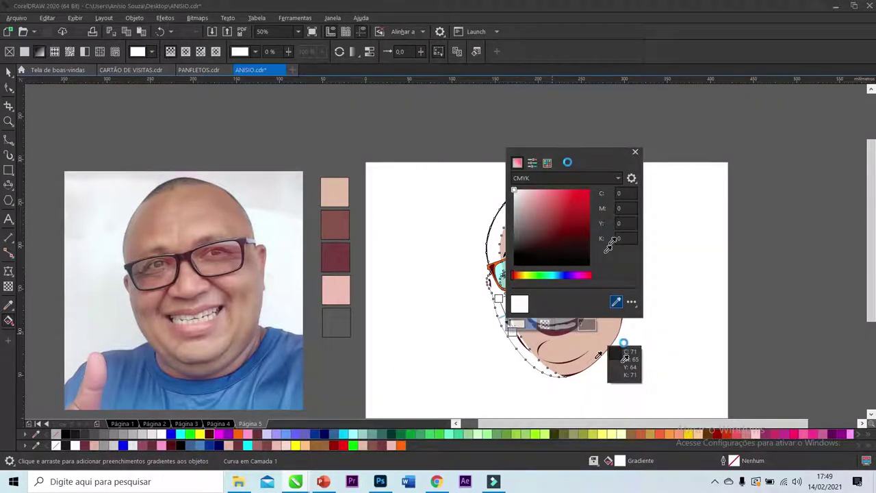
pyautogui.click(623, 355)
pyautogui.click(635, 154)
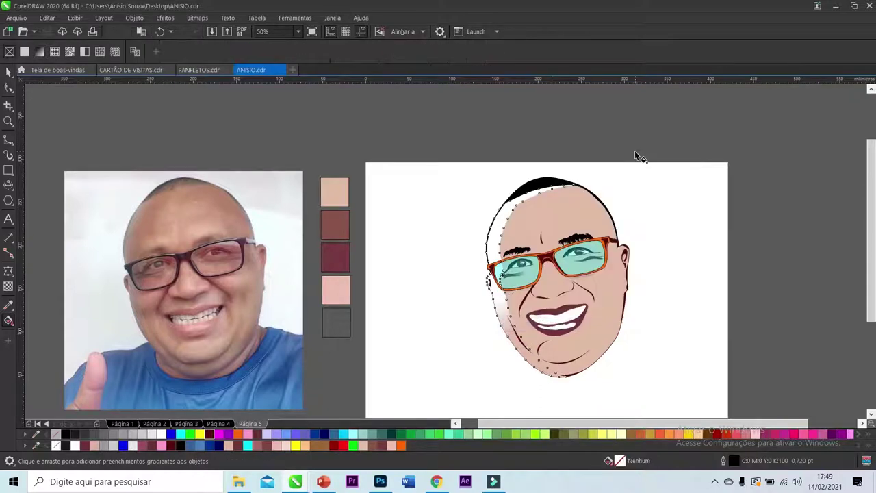
pyautogui.click(8, 71)
pyautogui.hotkey('ctrl', 'a')
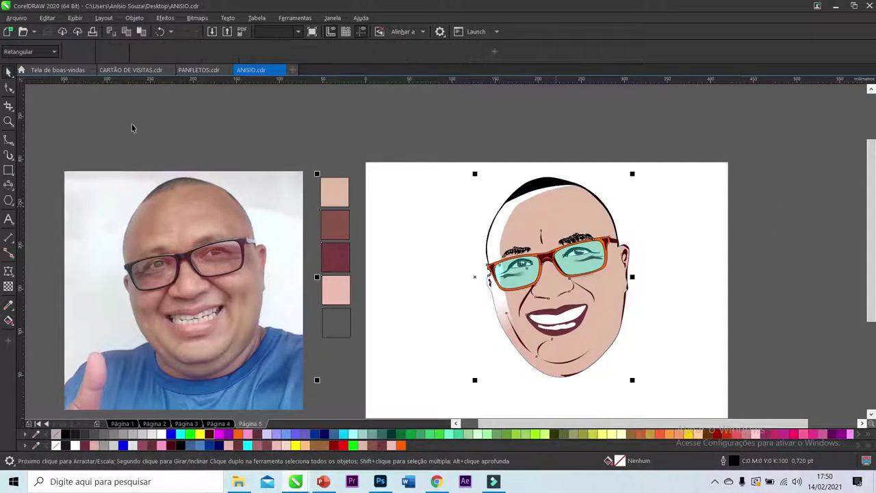
pyautogui.scroll(-2, 200, 137)
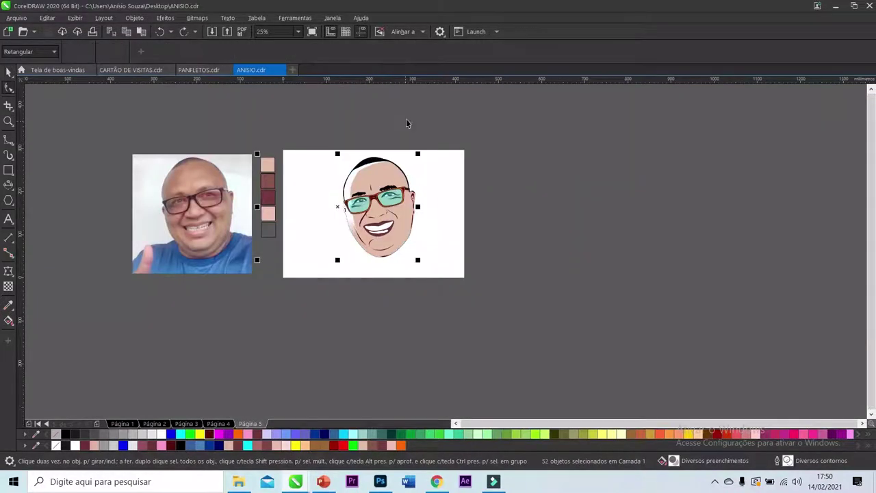
pyautogui.scroll(1, 205, 163)
pyautogui.click(207, 168)
pyautogui.doubleClick(230, 203)
pyautogui.scroll(1, 229, 193)
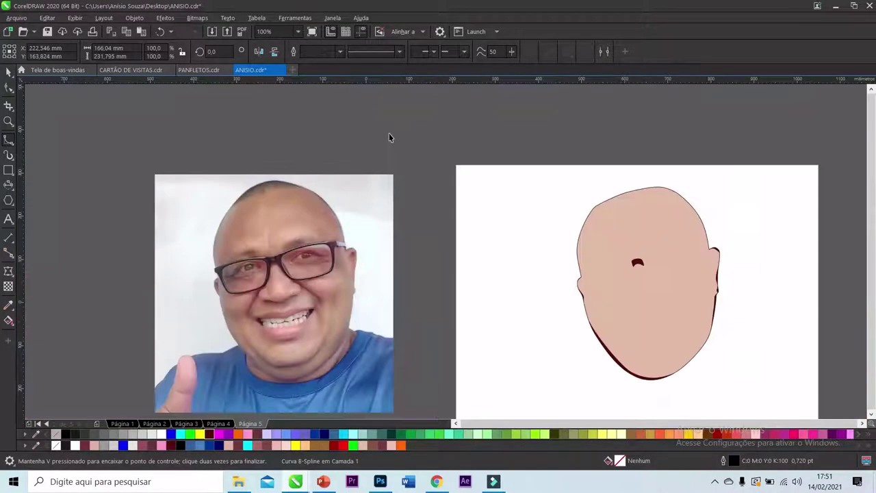
pyautogui.scroll(-2, 390, 137)
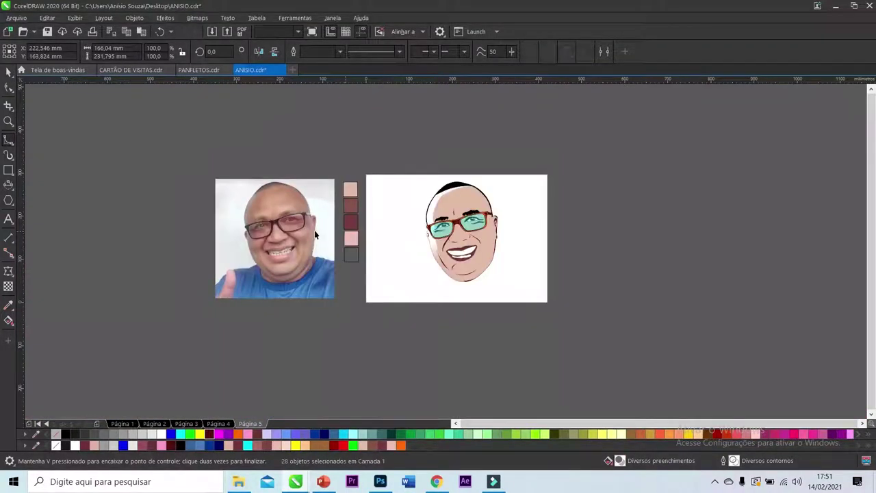
pyautogui.press('Escape')
pyautogui.scroll(1, 314, 233)
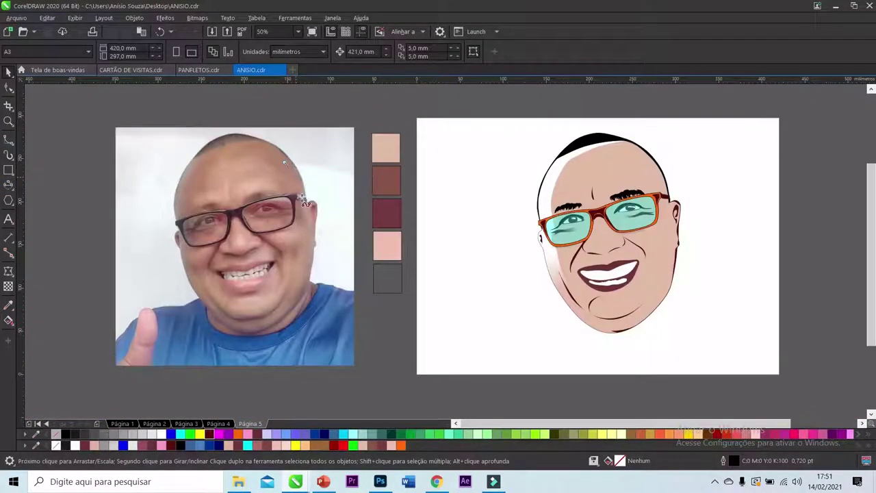
pyautogui.click(311, 234)
pyautogui.click(335, 218)
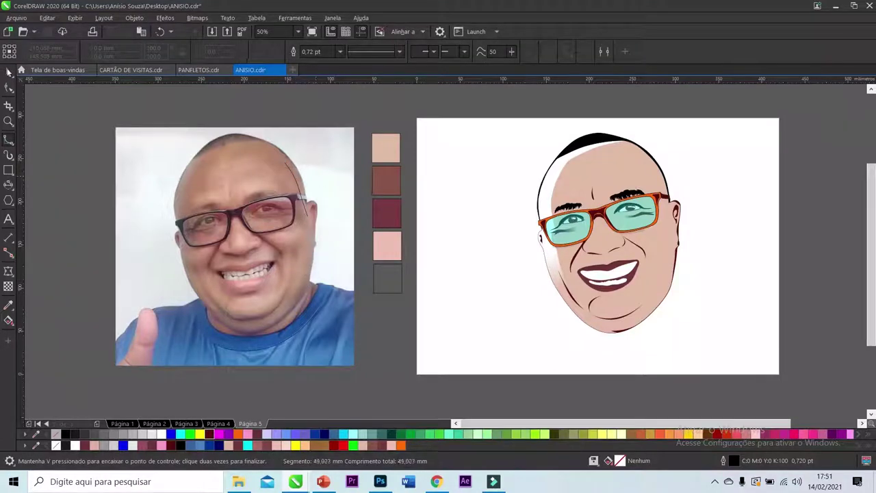
pyautogui.press('space')
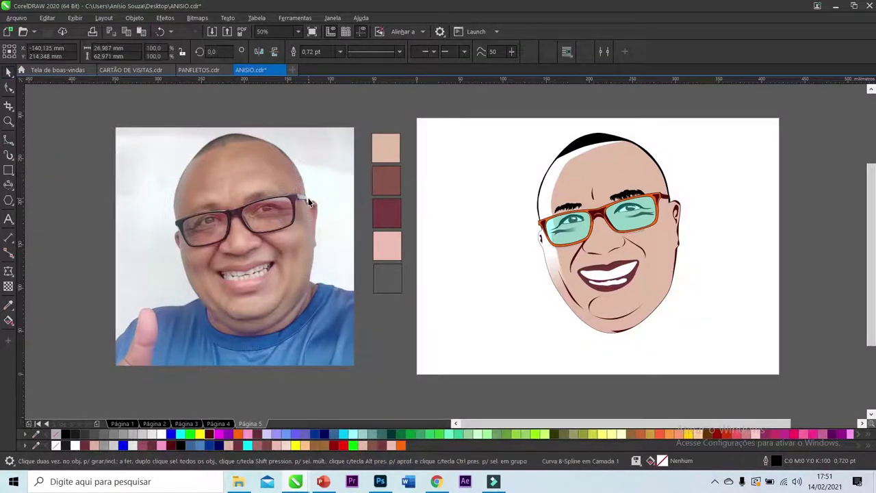
pyautogui.press('Escape')
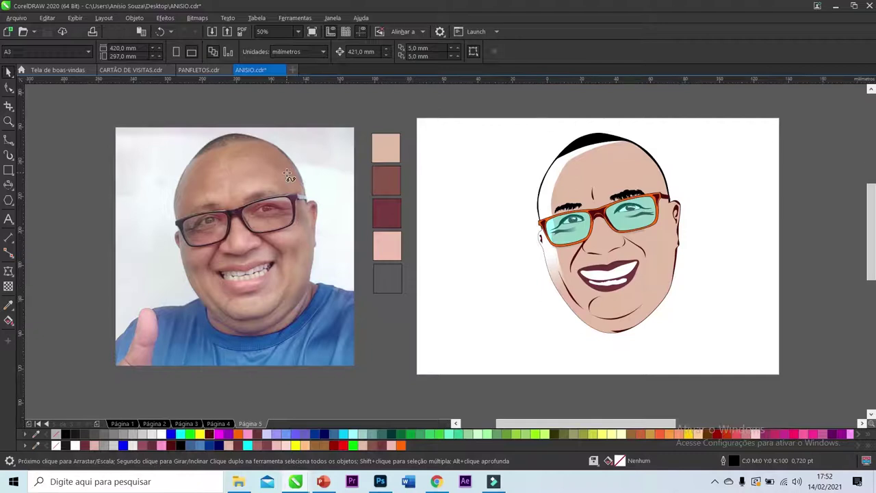
# Step: Trace a closed B-spline shape about 20 mm wide and 77 mm tall on the photo, from the right temple down to the cheek
pyautogui.scroll(1, 304, 207)
pyautogui.click(299, 164)
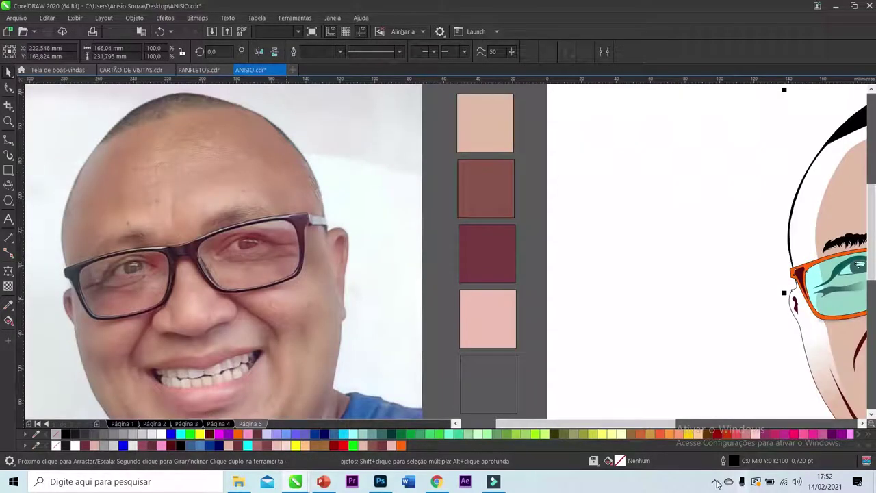
pyautogui.scroll(-1, 322, 226)
pyautogui.scroll(2, 322, 226)
pyautogui.scroll(1, 322, 226)
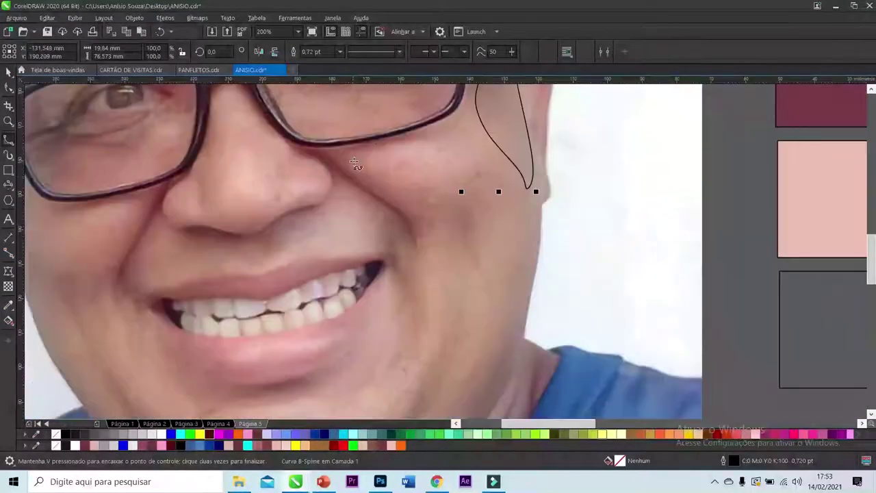
# Step: Trace a closed B-spline shape on the photo's right cheek below the glasses, tapering to a point beside the smile line
pyautogui.click(421, 139)
pyautogui.click(461, 143)
pyautogui.click(472, 157)
pyautogui.click(474, 178)
pyautogui.click(453, 191)
pyautogui.doubleClick(355, 162)
# Step: Trace a closed, rounded B-spline highlight shape over the tip of the nose on the photo
pyautogui.click(234, 161)
pyautogui.click(211, 190)
pyautogui.doubleClick(253, 208)
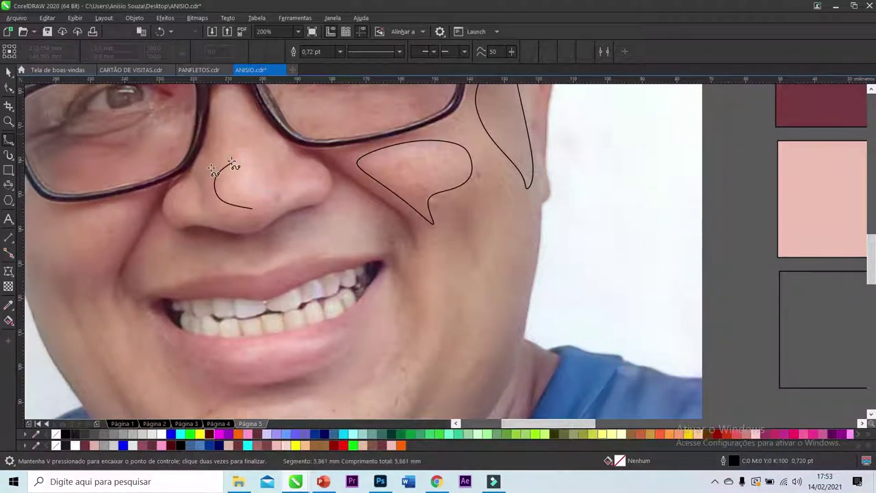
pyautogui.click(235, 161)
pyautogui.doubleClick(252, 155)
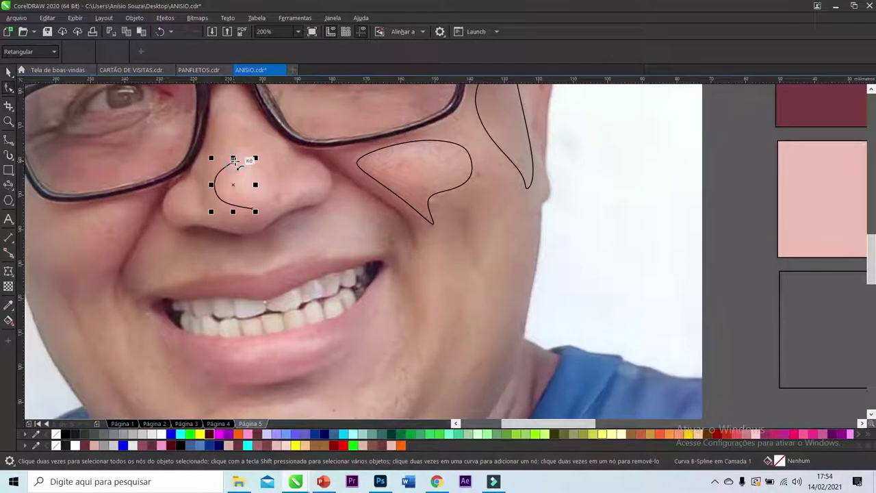
pyautogui.press('F10')
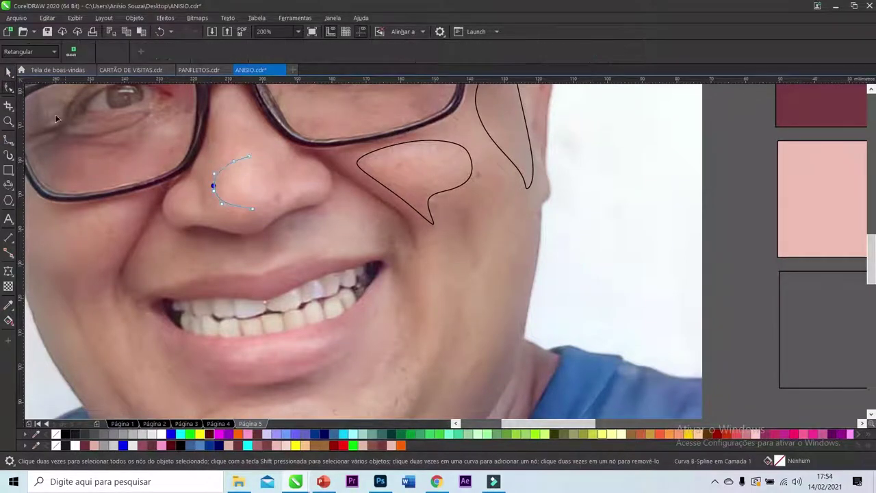
pyautogui.click(272, 170)
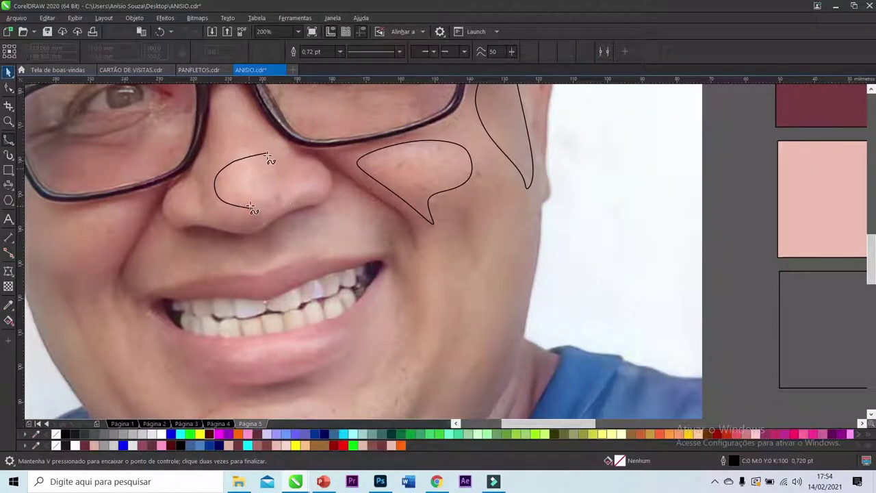
pyautogui.click(8, 72)
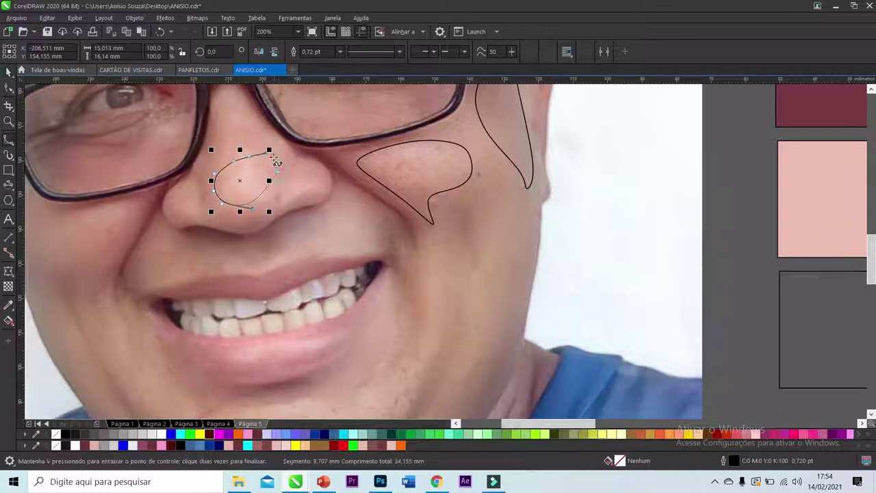
# Step: Trace a closed, curved B-spline shape beneath the lower lip on the photo
pyautogui.scroll(-1, 335, 271)
pyautogui.click(348, 311)
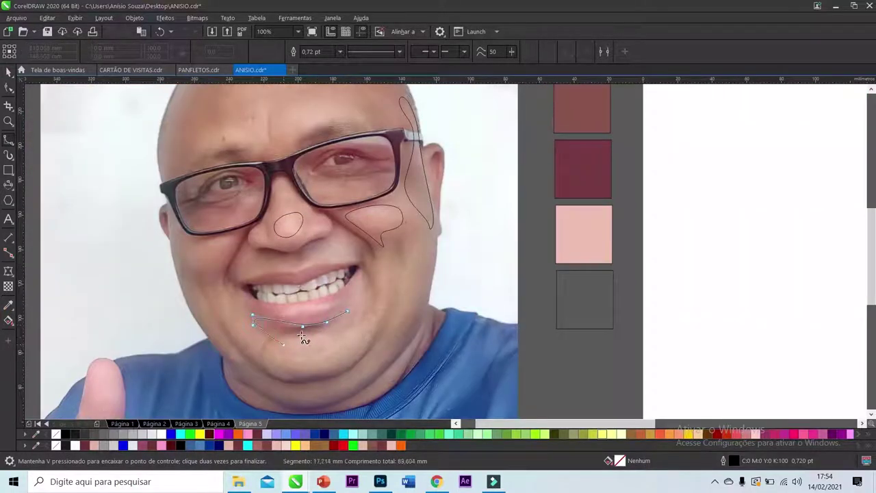
pyautogui.doubleClick(348, 312)
# Step: Trace closed B-spline shapes on the photo's left cheek below the glasses, about 27 by 18 mm, and on the chin, about 39 by 17 mm
pyautogui.click(230, 238)
pyautogui.click(177, 241)
pyautogui.click(196, 268)
pyautogui.click(231, 252)
pyautogui.click(229, 237)
pyautogui.doubleClick(283, 359)
# Step: Trace a closed, irregular B-spline highlight shape about 94 mm wide and 54 mm tall across the forehead on the photo
pyautogui.scroll(-1, 209, 411)
pyautogui.scroll(1, 209, 276)
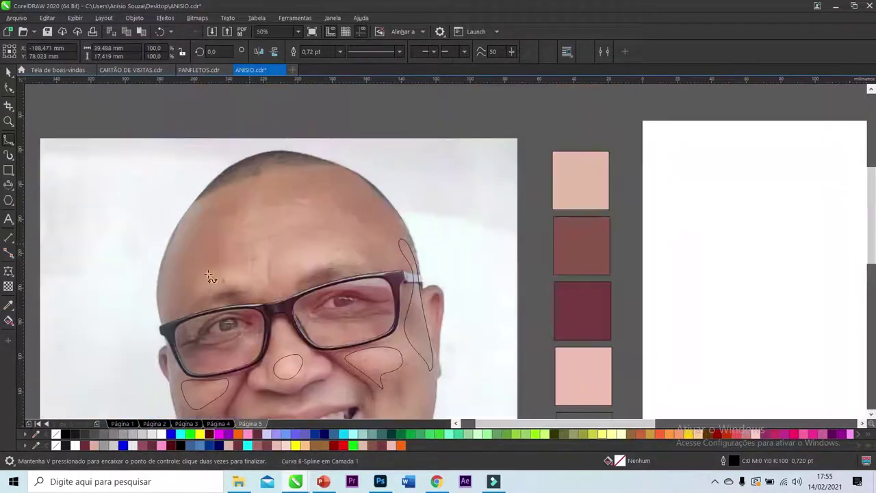
pyautogui.click(239, 217)
pyautogui.click(232, 220)
pyautogui.click(231, 245)
pyautogui.click(233, 259)
pyautogui.click(216, 271)
pyautogui.click(195, 278)
pyautogui.click(195, 288)
pyautogui.doubleClick(261, 195)
# Step: Move all the traced highlight and shadow shapes from the photo onto the matching areas of the illustrated face
pyautogui.click(8, 71)
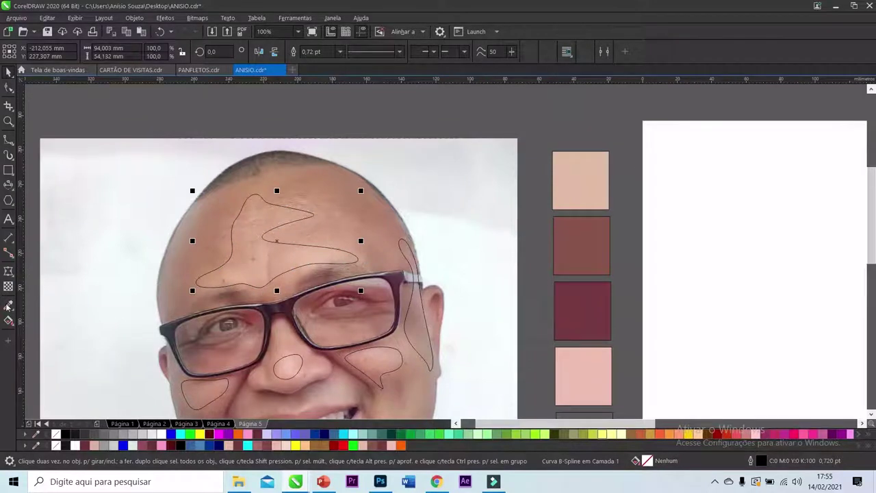
pyautogui.press('Escape')
pyautogui.scroll(-1, 139, 153)
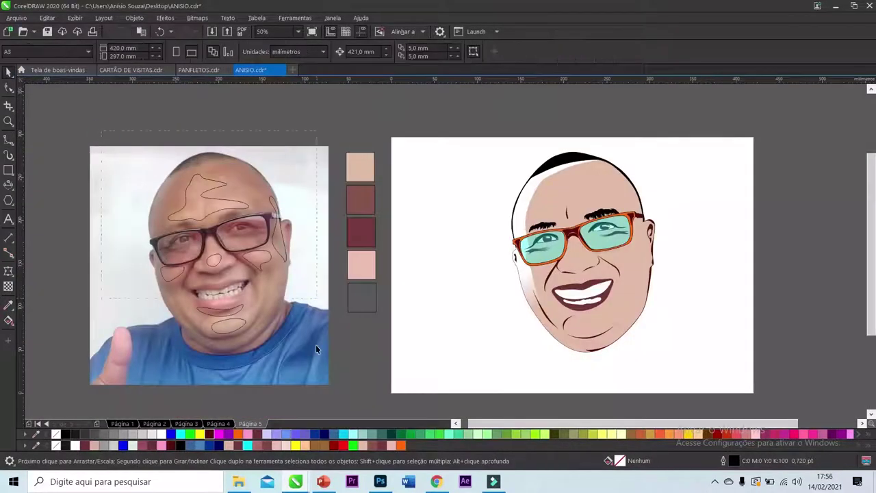
pyautogui.moveTo(223, 254); pyautogui.dragTo(586, 254)
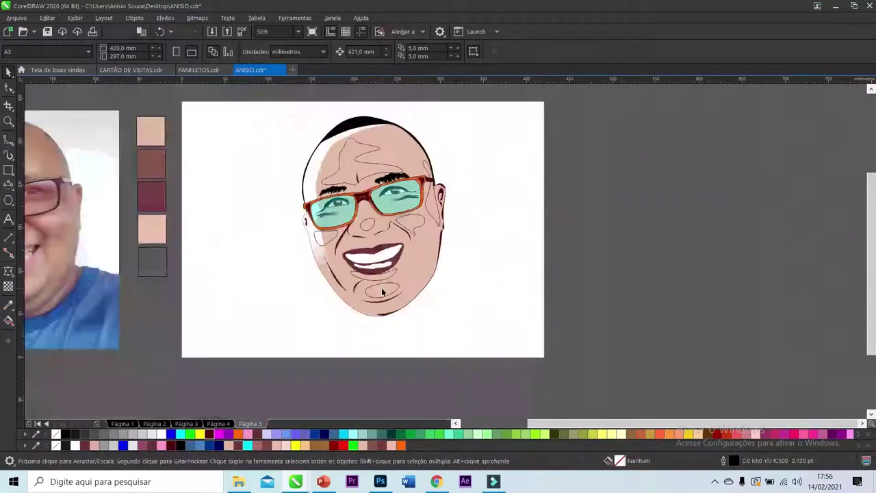
# Step: Fill the chin, nose and right cheek shapes with white and the shape under the lip with dark red, removing their outlines
pyautogui.click(132, 446)
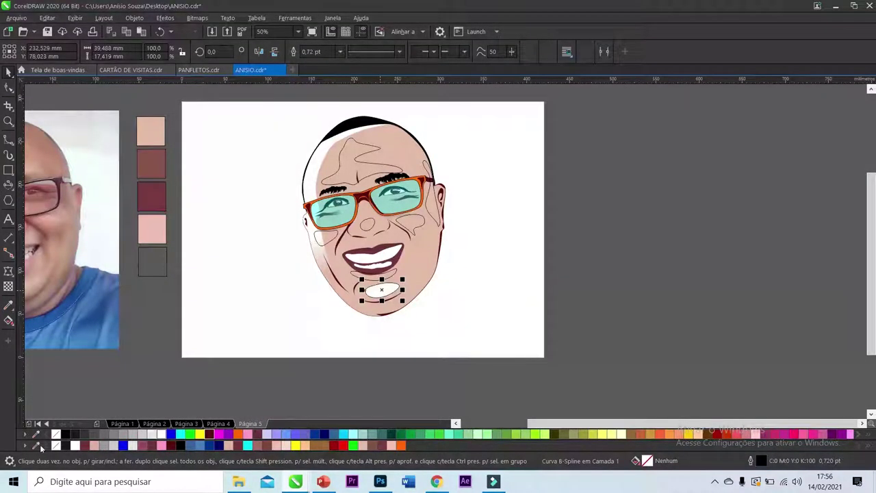
pyautogui.click(363, 274)
pyautogui.press('F10')
pyautogui.press('space')
pyautogui.click(56, 446)
# Step: Fill the left cheek shape with light grey and the forehead shape with white, removing the forehead shape's outline
pyautogui.click(329, 237)
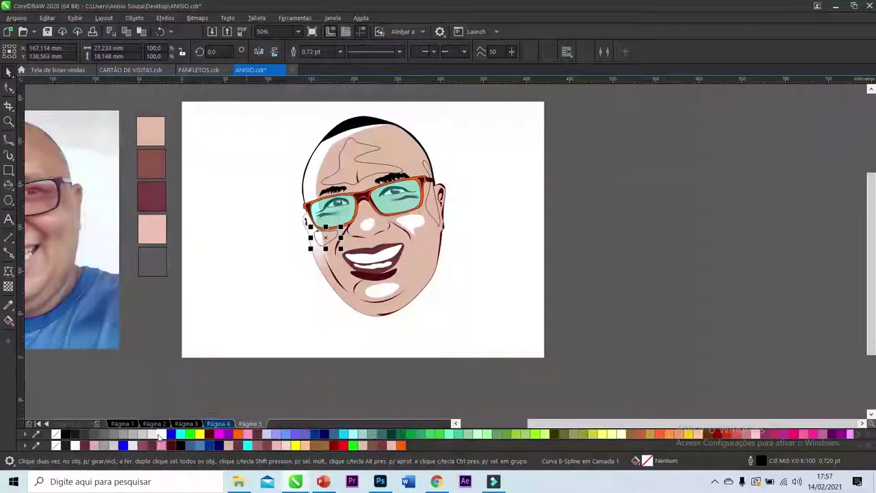
pyautogui.click(159, 438)
pyautogui.click(57, 446)
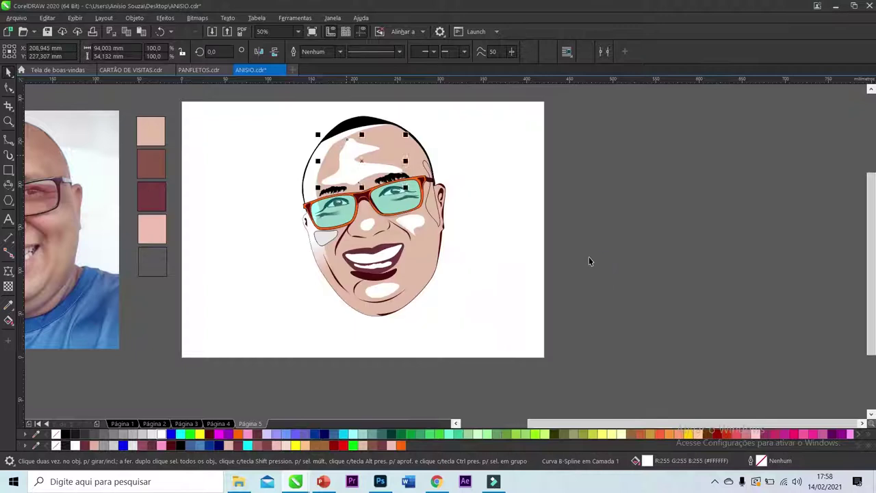
pyautogui.click(588, 256)
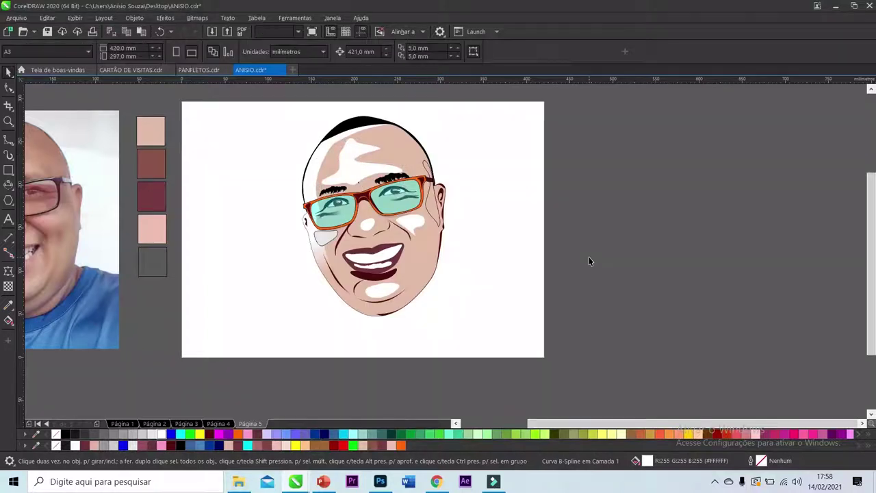
# Step: Recolor the left cheek highlight white without an outline and scale it down to 54.6%
pyautogui.click(328, 241)
pyautogui.click(324, 239)
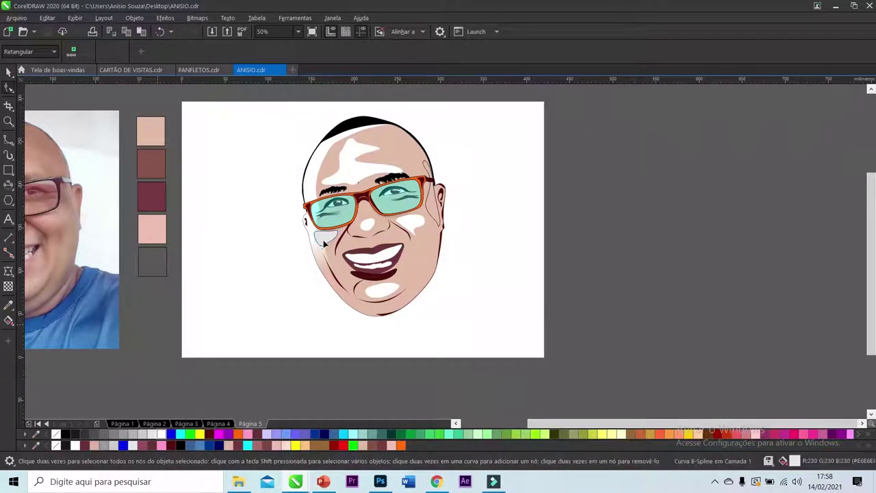
pyautogui.press('space')
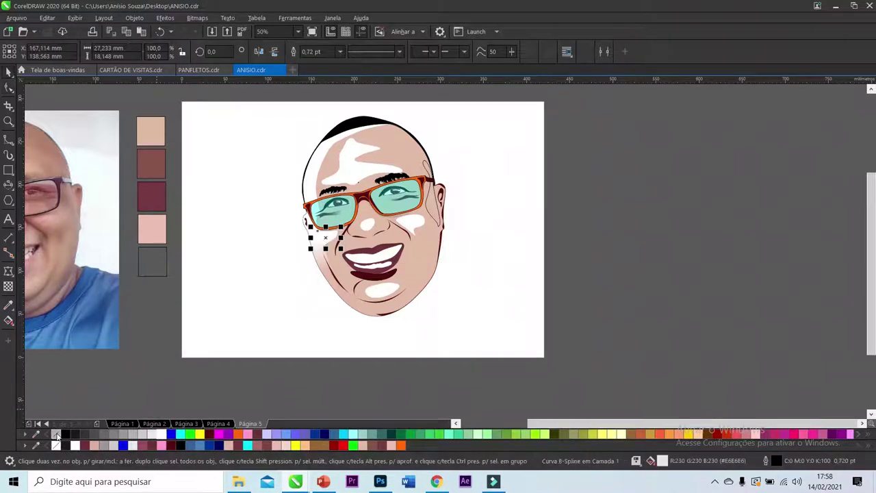
pyautogui.scroll(2, 325, 236)
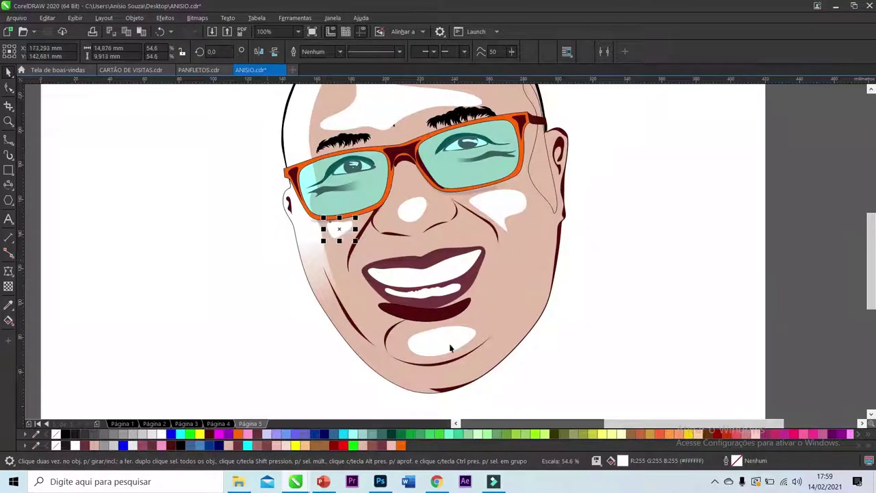
pyautogui.click(259, 259)
# Step: Bring the white teeth shapes and the mouth area selected with them to the front of the page
pyautogui.moveTo(520, 311); pyautogui.dragTo(520, 311)
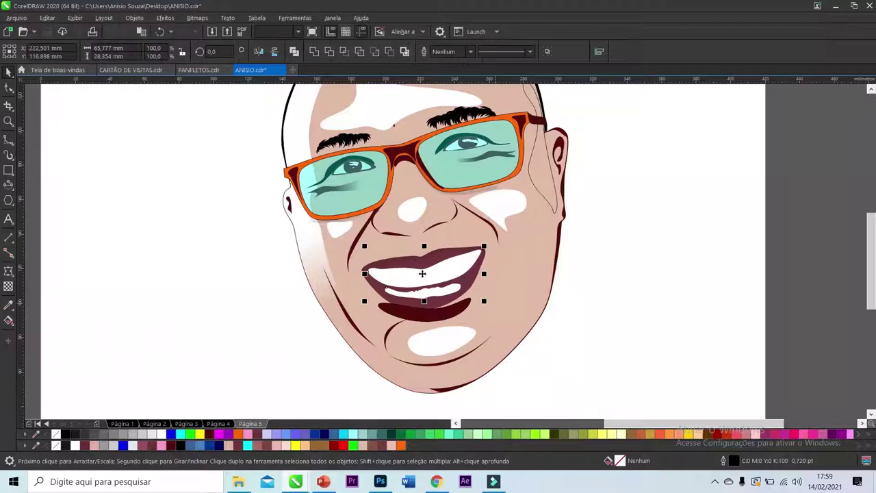
pyautogui.rightClick(423, 274)
pyautogui.moveTo(496, 272)
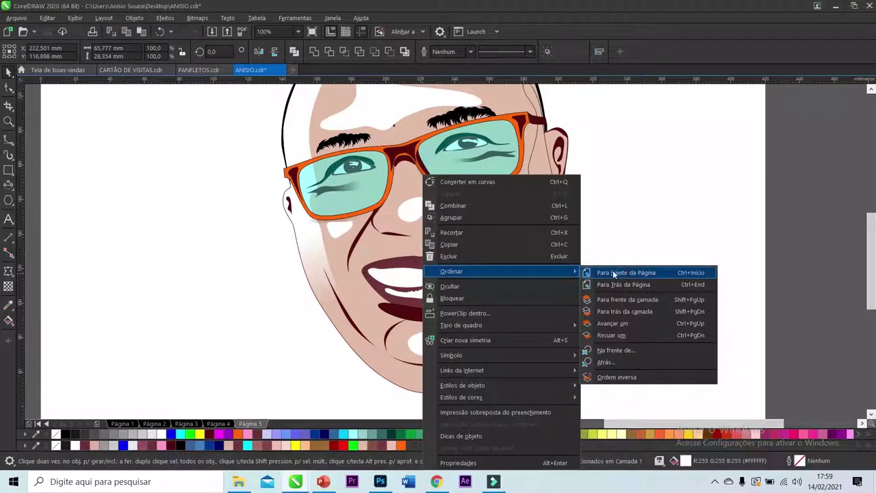
pyautogui.click(614, 272)
pyautogui.scroll(2, 405, 308)
pyautogui.scroll(-2, 211, 195)
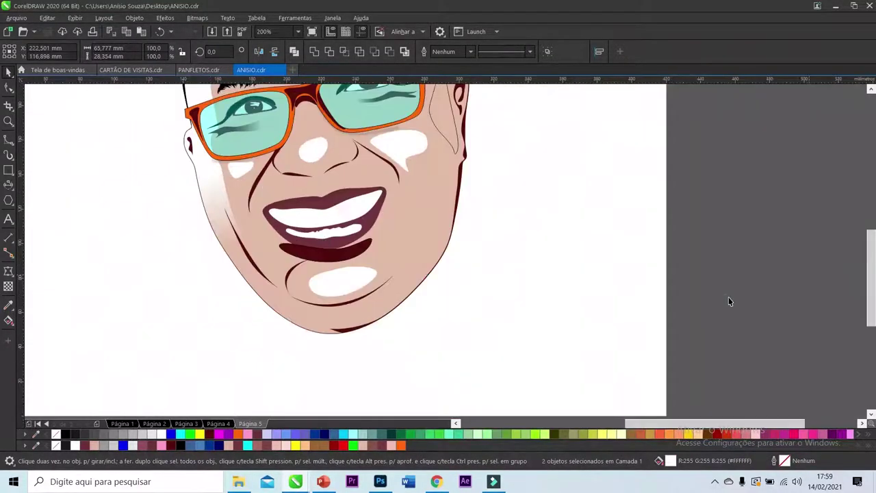
pyautogui.moveTo(454, 175); pyautogui.dragTo(732, 247)
pyautogui.click(165, 185)
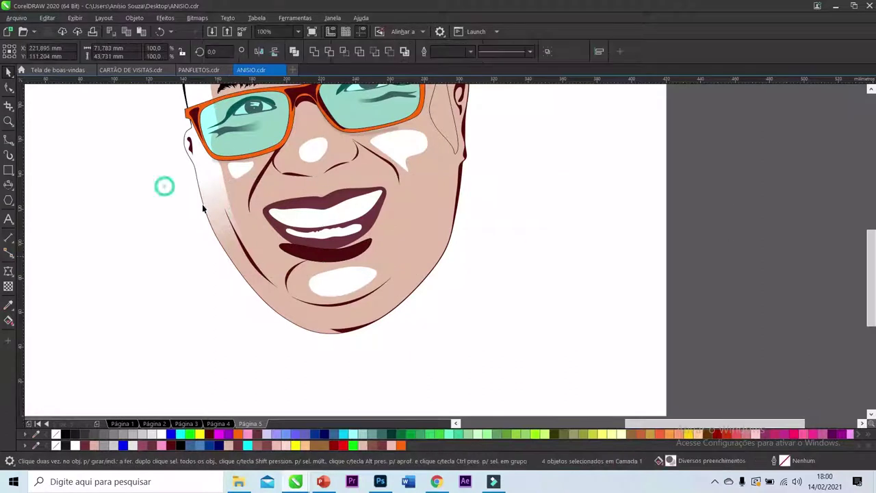
pyautogui.press('Tab')
pyautogui.click(176, 185)
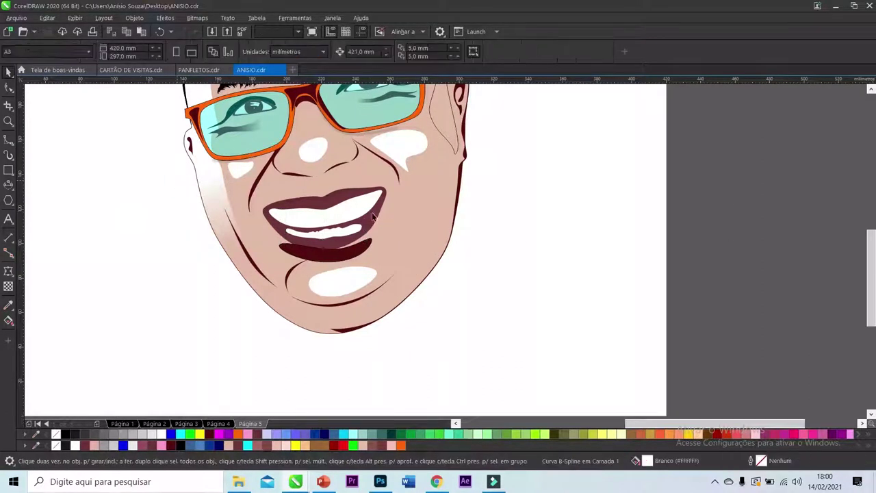
pyautogui.press('Tab')
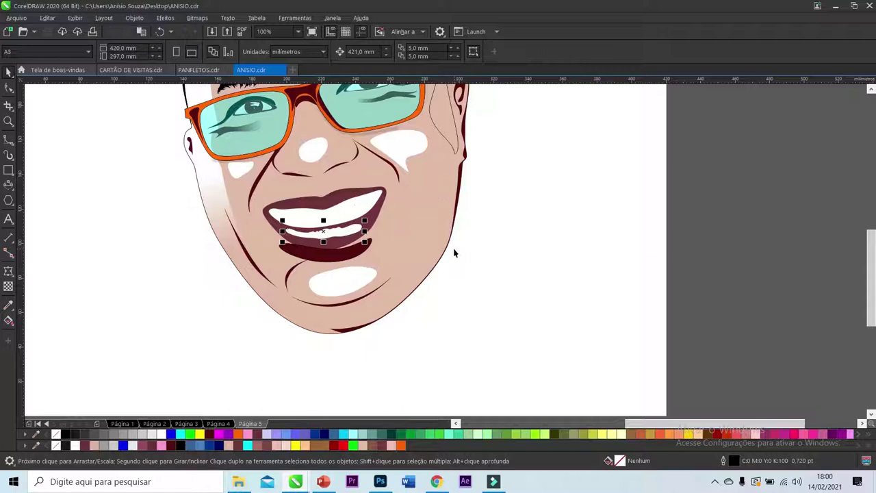
# Step: Reshape the dark red shape beneath the lower lip by moving its upper control points
pyautogui.doubleClick(344, 258)
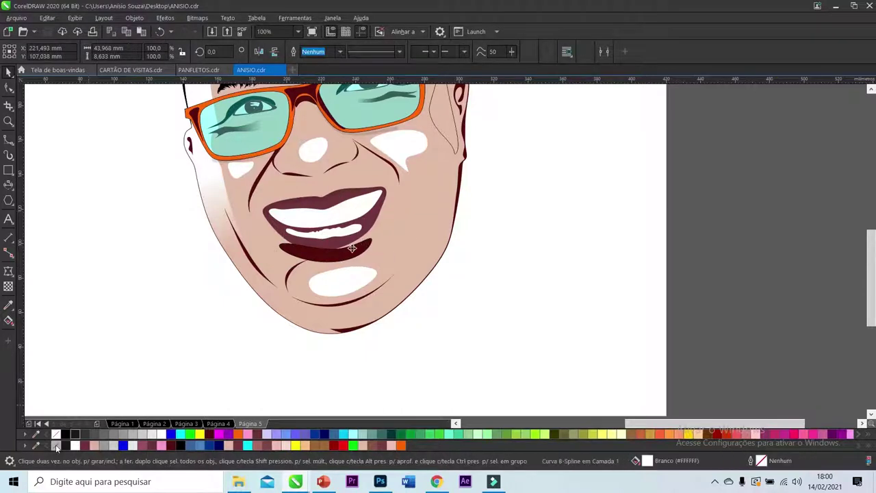
pyautogui.scroll(2, 345, 252)
pyautogui.moveTo(352, 245); pyautogui.dragTo(316, 263)
pyautogui.moveTo(358, 243); pyautogui.dragTo(353, 240)
pyautogui.click(8, 71)
pyautogui.scroll(-5, 305, 327)
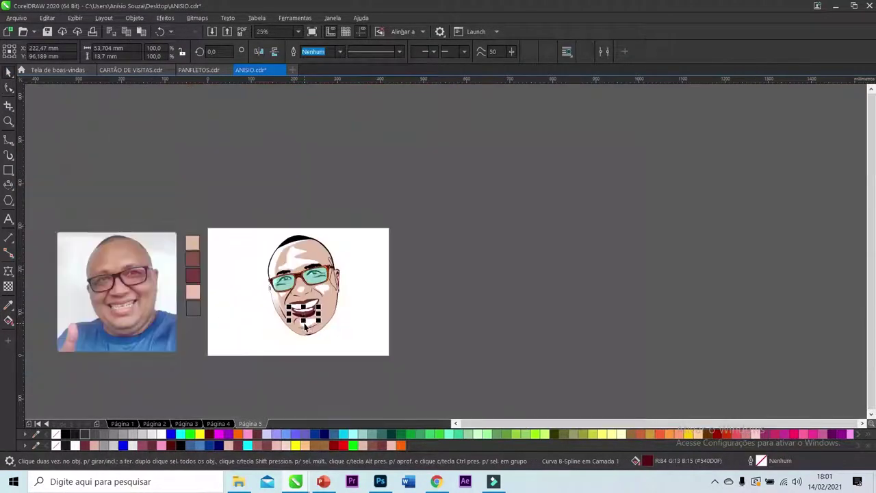
pyautogui.click(261, 306)
# Step: Add a control point to the dark red shape's upper edge and adjust the edge to follow the lower lip's contour
pyautogui.scroll(2, 267, 309)
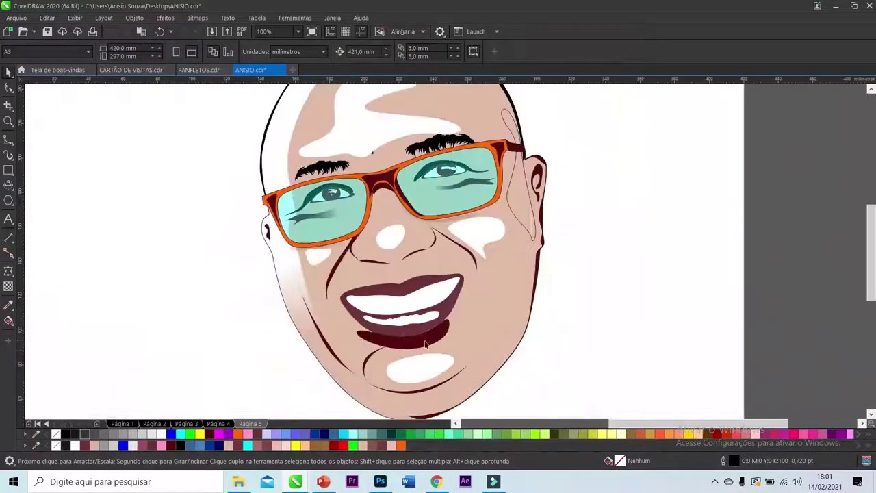
pyautogui.press('F10')
pyautogui.scroll(2, 432, 321)
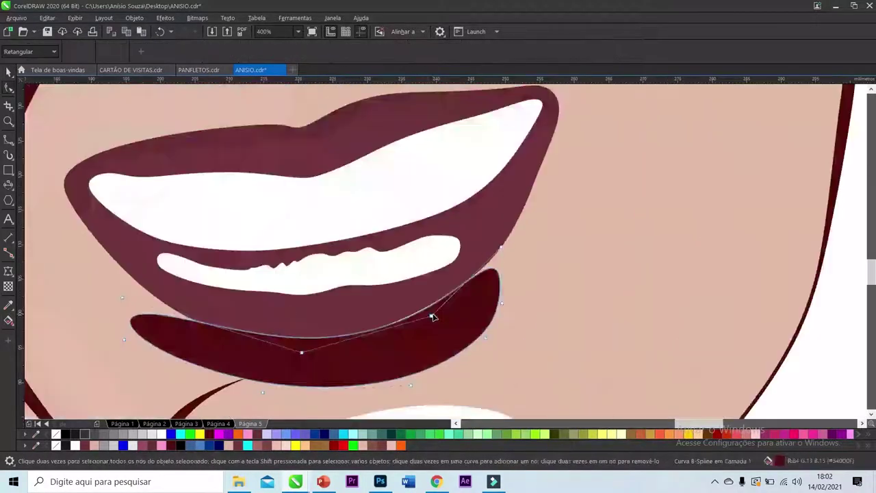
pyautogui.click(434, 312)
pyautogui.moveTo(302, 352); pyautogui.dragTo(253, 351)
pyautogui.moveTo(361, 346); pyautogui.dragTo(360, 341)
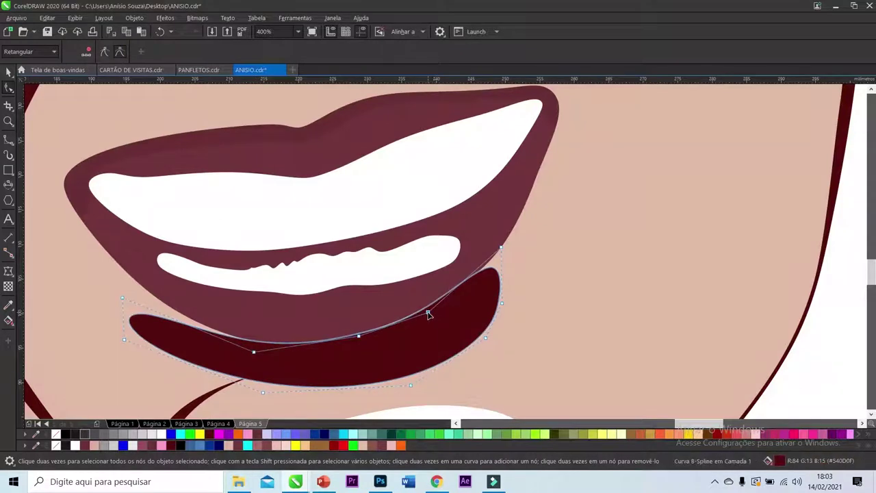
pyautogui.moveTo(435, 316); pyautogui.dragTo(431, 313)
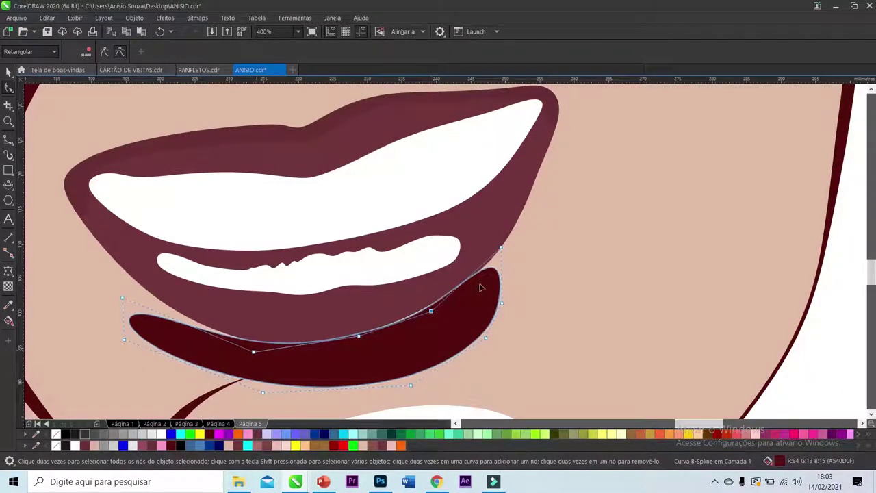
# Step: Slim the dark red shape by raising its lower-right edge and pulling its left end inward
pyautogui.moveTo(413, 387); pyautogui.dragTo(412, 369)
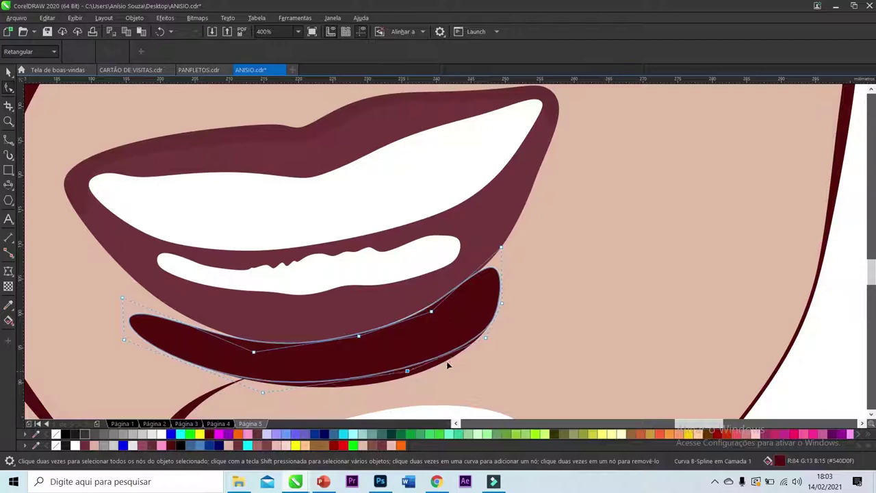
pyautogui.moveTo(123, 297); pyautogui.dragTo(142, 293)
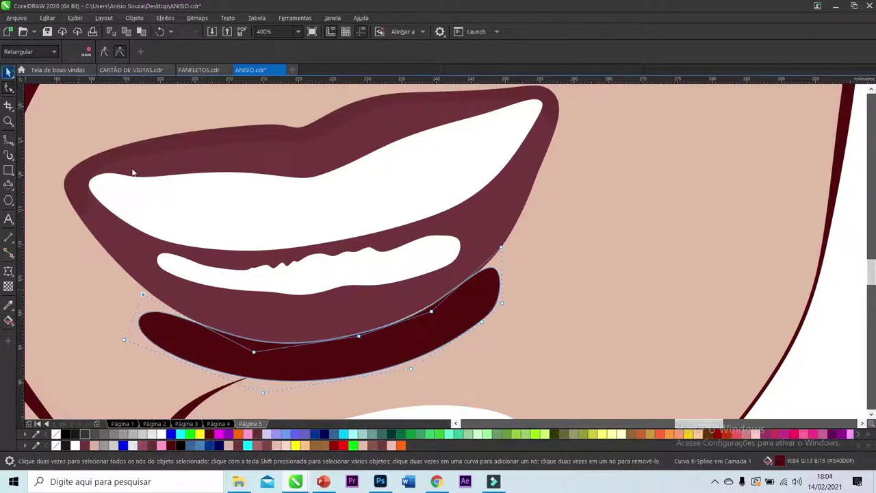
pyautogui.press('space')
pyautogui.press('space')
pyautogui.press('space')
# Step: Convert the dark red shape beneath the lip to a 300 dpi CMYK bitmap
pyautogui.click(10, 89)
pyautogui.click(197, 18)
pyautogui.click(241, 35)
pyautogui.click(456, 299)
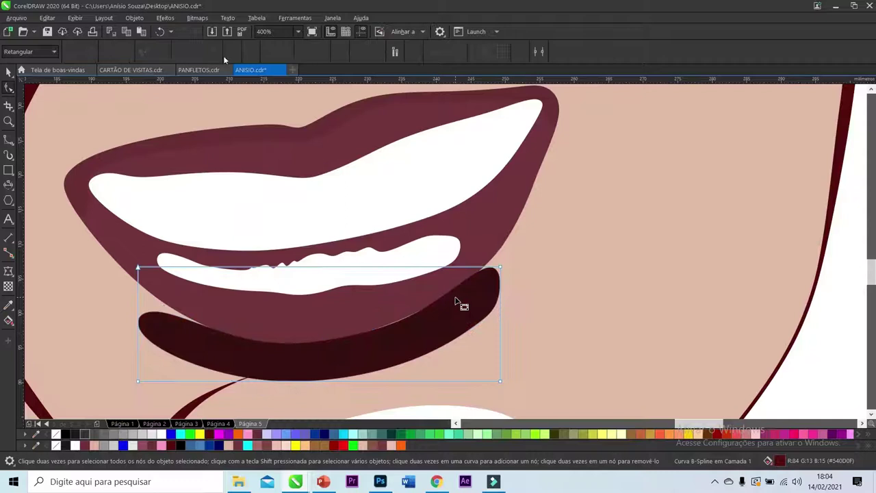
# Step: Apply a blur effect to the dark red bitmap to soften its edges into a shadow
pyautogui.click(165, 18)
pyautogui.moveTo(164, 19)
pyautogui.moveTo(201, 82)
pyautogui.click(313, 105)
pyautogui.press('Return')
# Step: Apply uniform transparency to the blurred lip shadow so the skin tone shows through
pyautogui.click(8, 287)
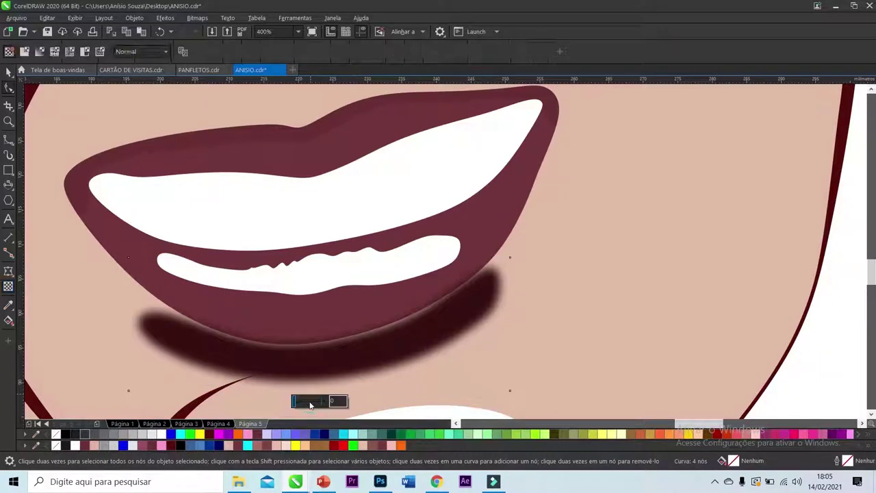
pyautogui.moveTo(310, 404); pyautogui.dragTo(322, 405)
pyautogui.press('space')
pyautogui.scroll(-4, 335, 325)
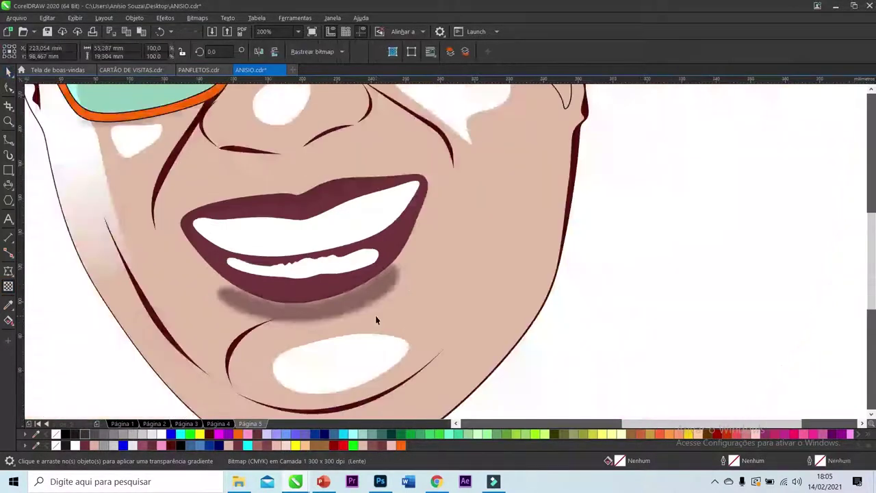
pyautogui.scroll(4, 335, 325)
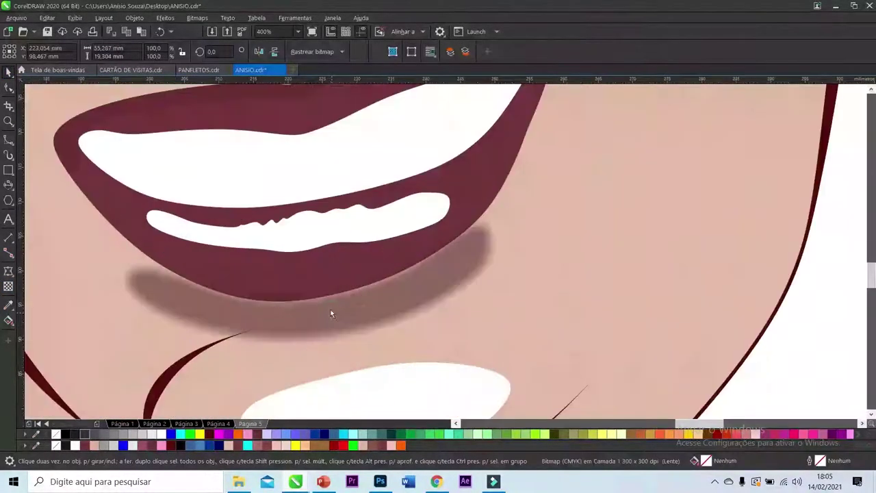
# Step: Try to send the lips and teeth shapes to the back of the page, then undo the reordering
pyautogui.click(330, 304)
pyautogui.scroll(-3, 661, 307)
pyautogui.click(616, 306)
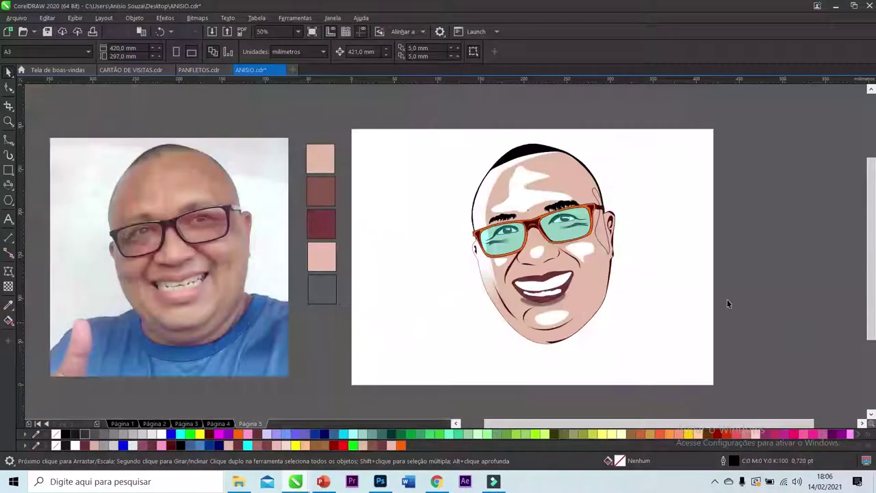
pyautogui.click(598, 305)
pyautogui.rightClick(548, 301)
pyautogui.moveTo(685, 271)
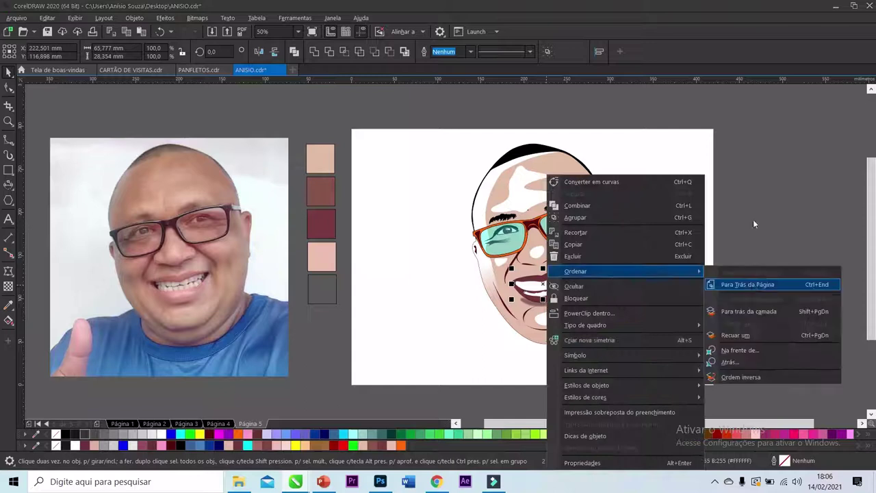
pyautogui.click(754, 282)
pyautogui.scroll(1, 554, 293)
pyautogui.scroll(2, 554, 293)
pyautogui.hotkey('ctrl', 'z')
pyautogui.click(233, 290)
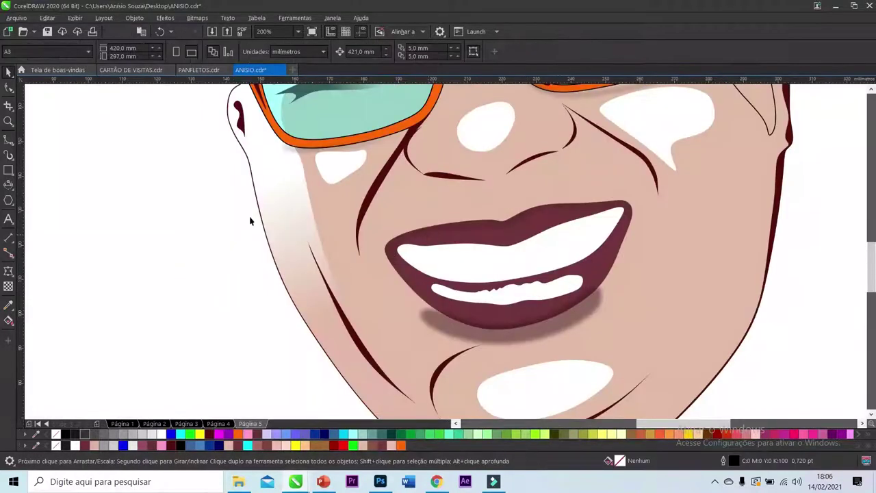
# Step: Bring the lips and teeth shapes in front of the blurred shadow beneath the lip
pyautogui.click(504, 260)
pyautogui.rightClick(504, 261)
pyautogui.click(712, 289)
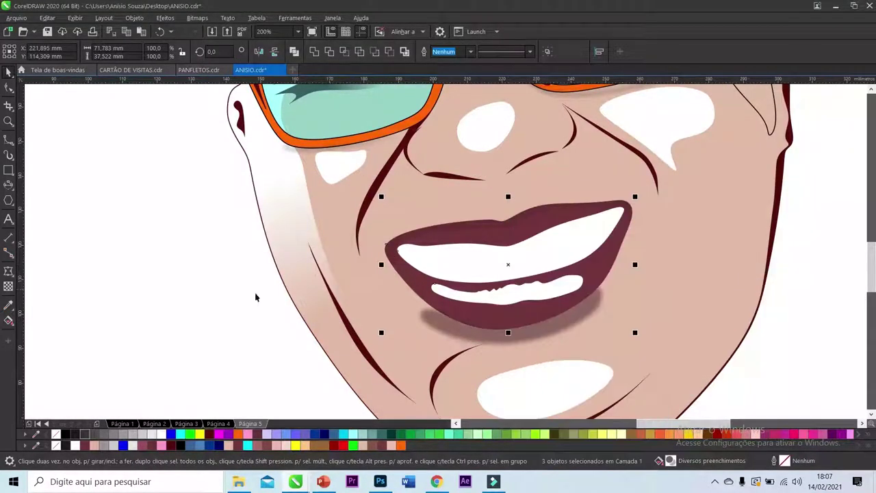
# Step: Place the gradient highlight along the side of the face inside the face shape as PowerClip content
pyautogui.doubleClick(266, 235)
pyautogui.scroll(1, 275, 255)
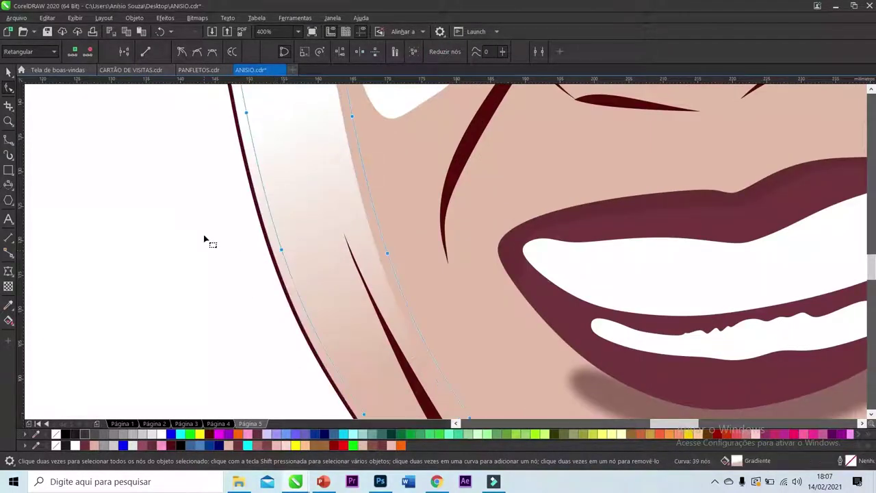
pyautogui.scroll(-3, 204, 241)
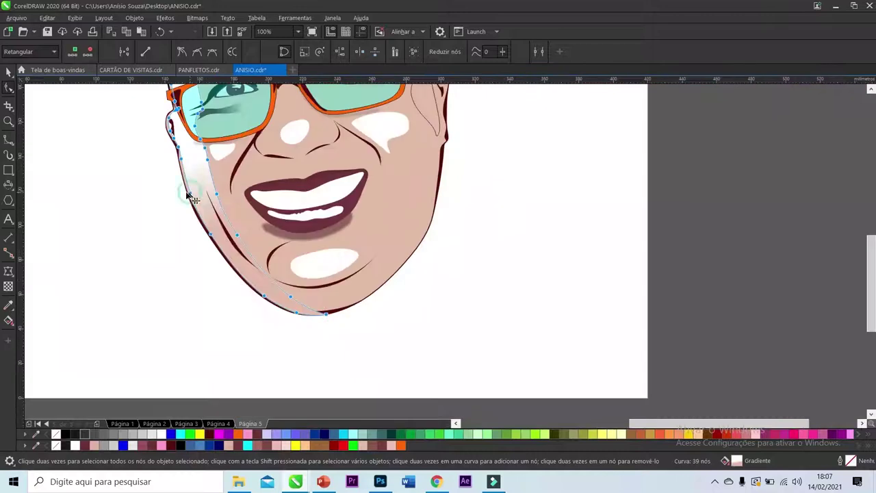
pyautogui.scroll(-2, 465, 333)
pyautogui.press('space')
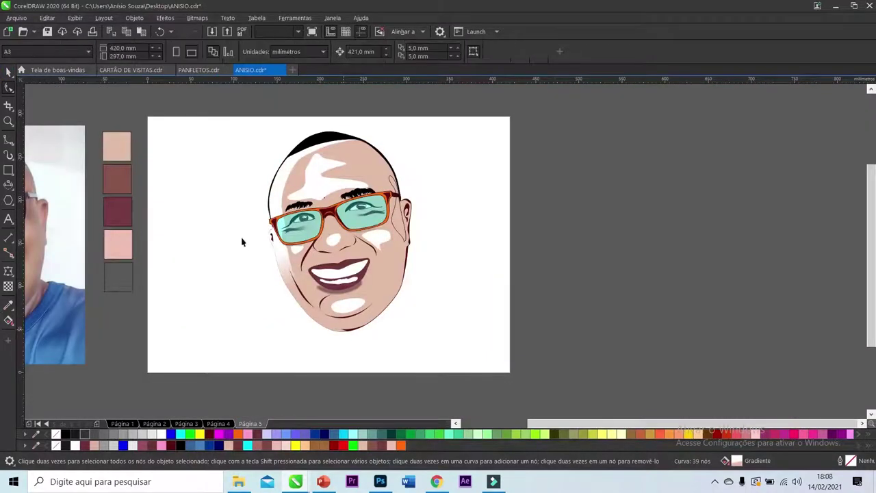
pyautogui.scroll(3, 274, 233)
pyautogui.click(300, 164)
pyautogui.scroll(-1, 300, 163)
pyautogui.rightClick(300, 162)
pyautogui.click(356, 279)
# Step: Fill the outlined shape between the glasses and the ear with dark red #540D0F and remove its outline
pyautogui.click(421, 185)
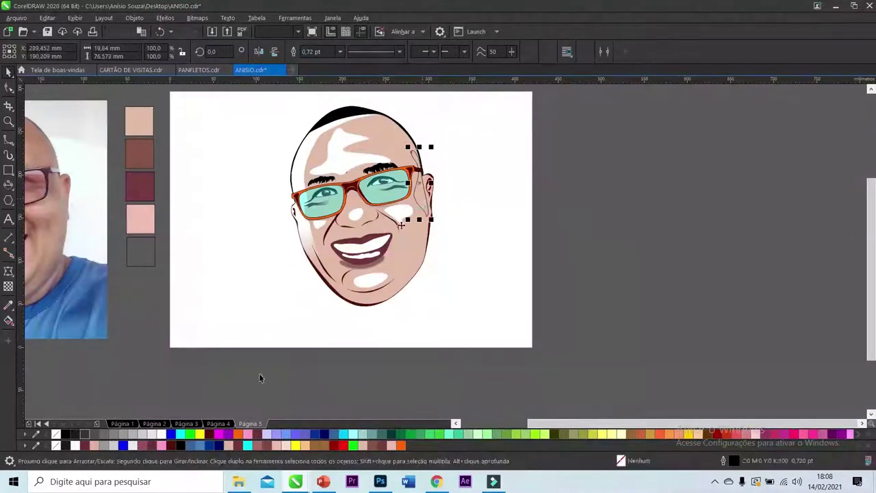
pyautogui.scroll(1, 424, 164)
pyautogui.click(56, 446)
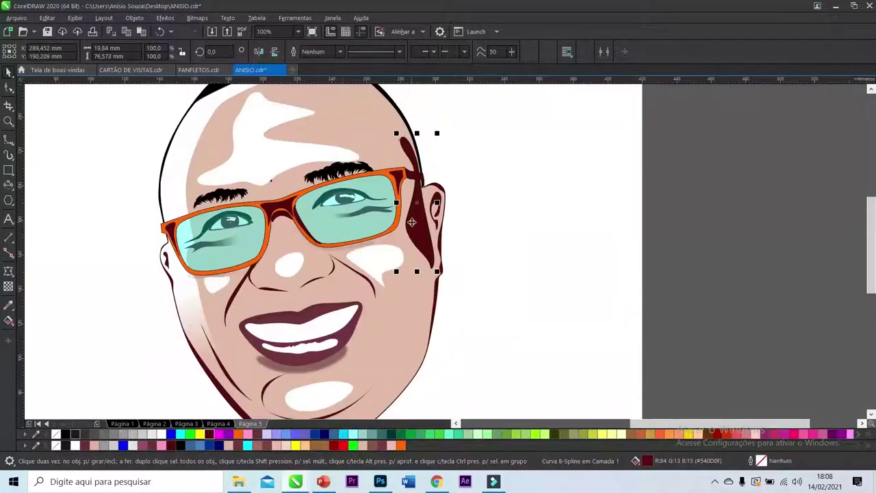
pyautogui.press('Escape')
# Step: Apply a uniform transparency of 64 to the dark red shadow beside the ear
pyautogui.click(9, 286)
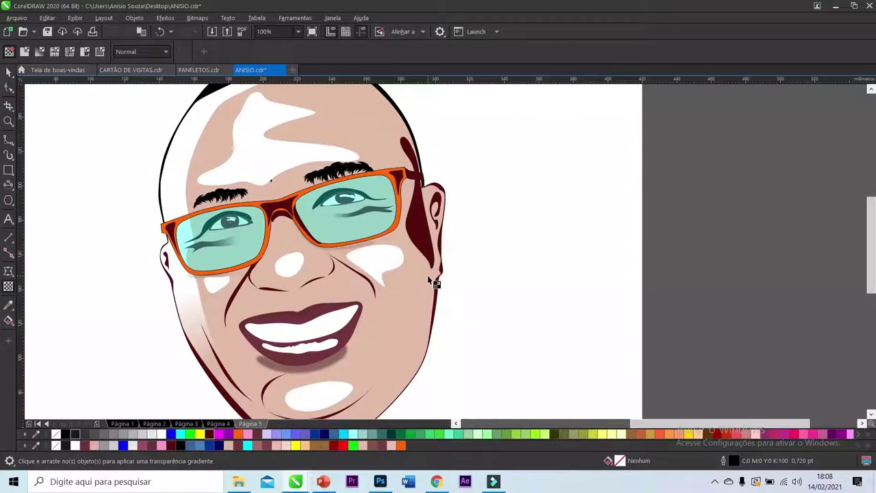
pyautogui.click(419, 236)
pyautogui.click(412, 279)
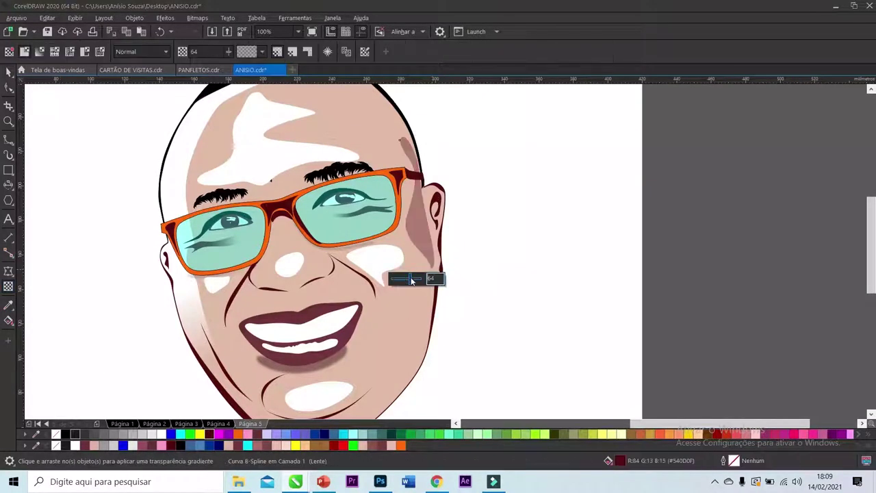
# Step: Set uniform transparency to 52 on the forehead highlight, fade the cheek, nose and chin highlights, and set the clipped gradient highlight to 57
pyautogui.click(276, 321)
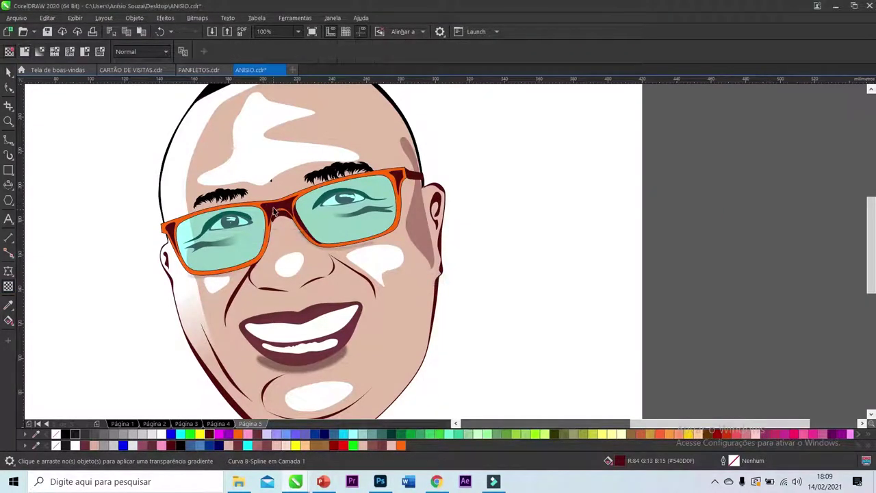
pyautogui.click(263, 149)
pyautogui.click(221, 287)
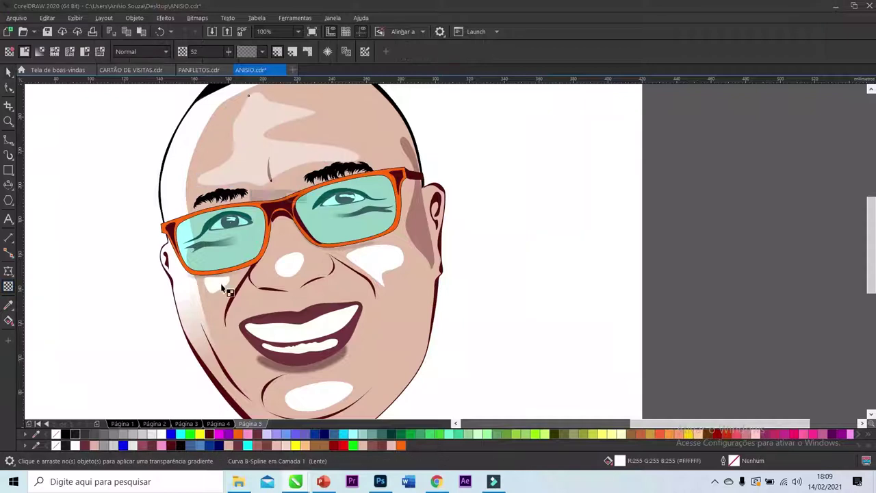
pyautogui.click(371, 270)
pyautogui.click(289, 265)
pyautogui.click(313, 387)
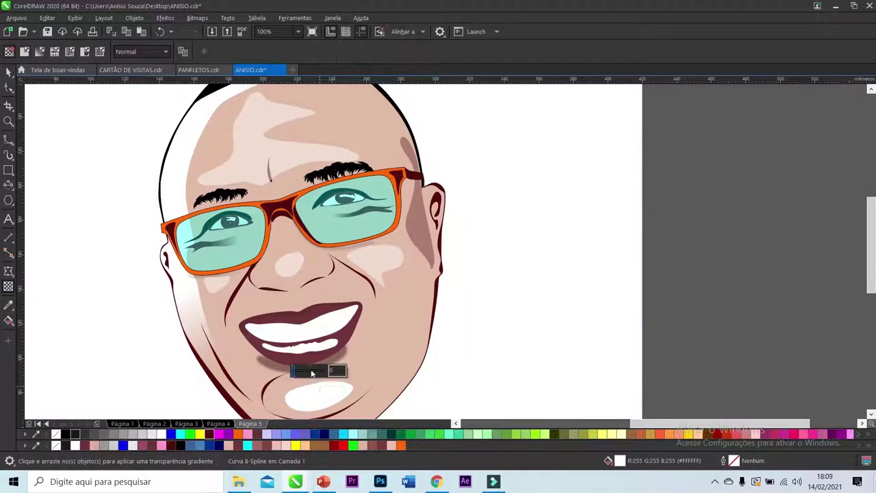
pyautogui.click(312, 373)
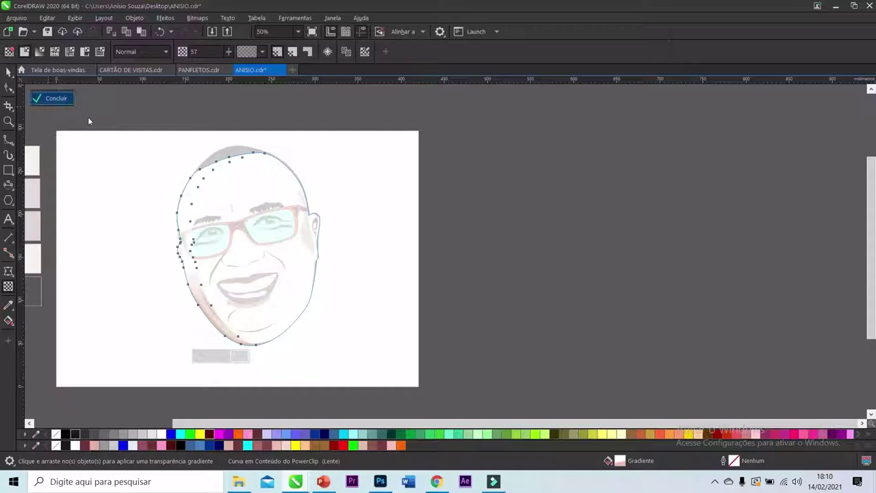
pyautogui.click(56, 97)
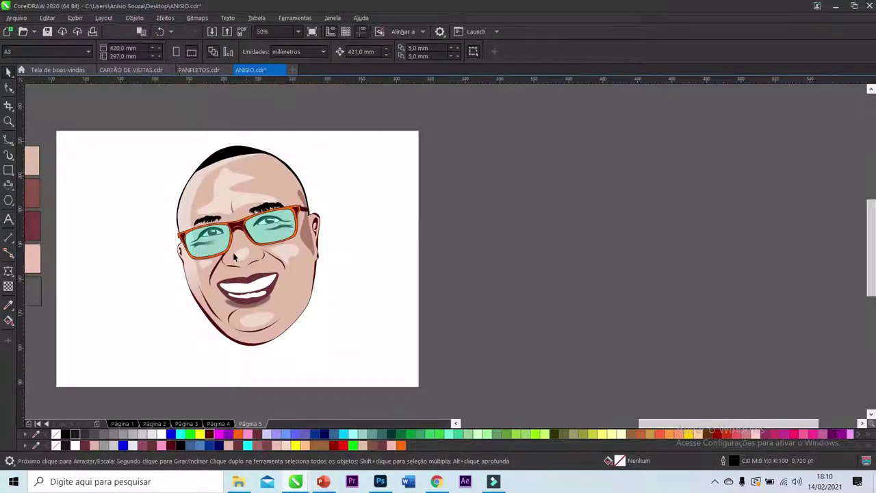
# Step: Convert the highlight on the nose to a 300 dpi CMYK bitmap
pyautogui.click(259, 260)
pyautogui.scroll(2, 259, 260)
pyautogui.click(165, 18)
pyautogui.click(212, 31)
pyautogui.click(457, 297)
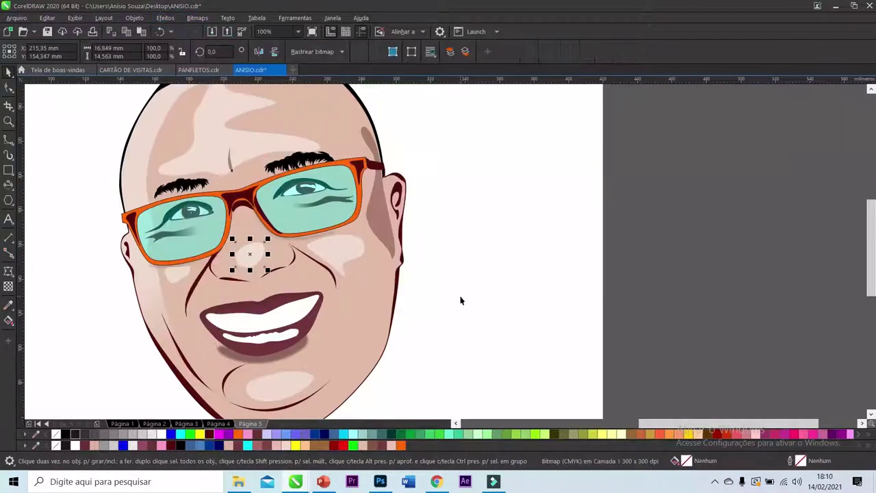
# Step: Soften the edges of the nose highlight bitmap with the Feather blur effect
pyautogui.click(165, 18)
pyautogui.moveTo(193, 80)
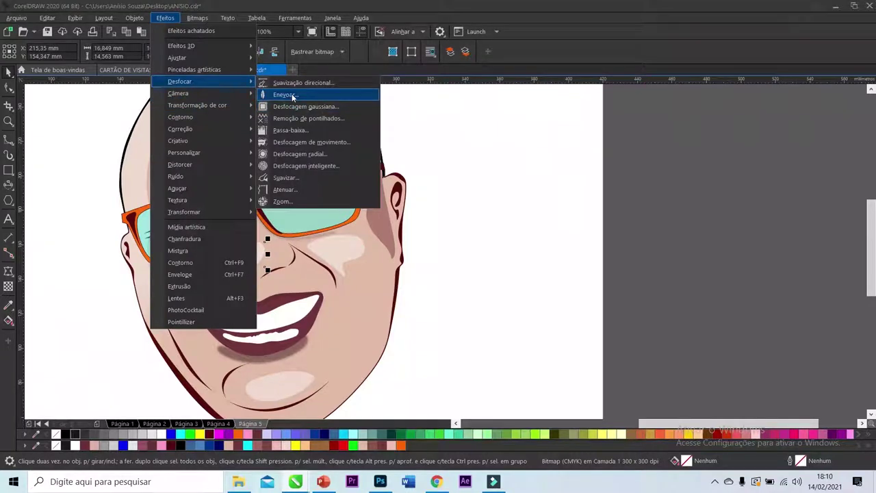
pyautogui.click(293, 96)
pyautogui.click(492, 275)
# Step: Convert the forehead highlight to a 300 dpi CMYK bitmap and soften its edges with the Feather effect
pyautogui.click(230, 165)
pyautogui.click(197, 18)
pyautogui.click(212, 31)
pyautogui.click(451, 296)
pyautogui.click(165, 18)
pyautogui.moveTo(193, 80)
pyautogui.click(290, 93)
pyautogui.click(478, 279)
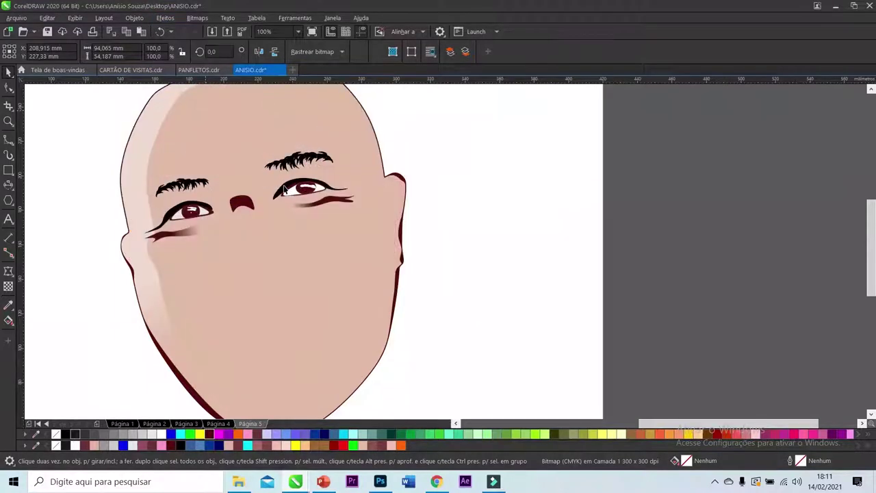
# Step: Scale the small dark frown line between the eyebrows down to 37.7%
pyautogui.click(631, 163)
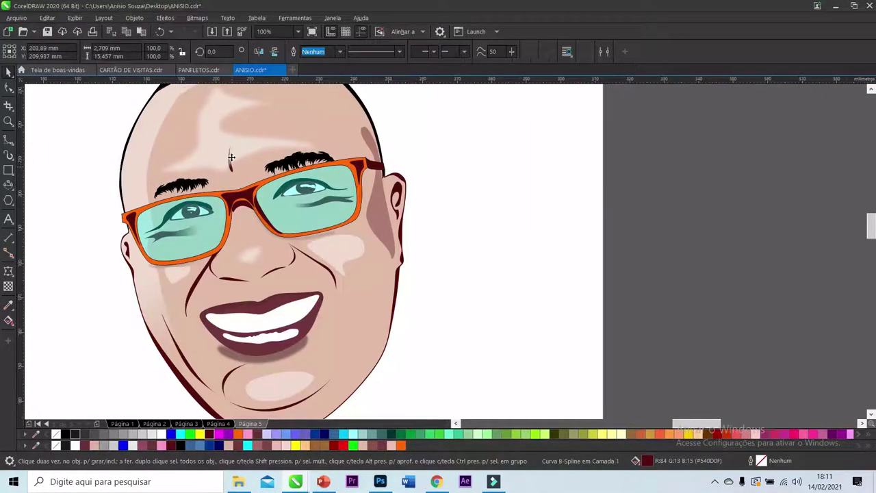
pyautogui.scroll(4, 231, 164)
pyautogui.click(229, 159)
pyautogui.scroll(-4, 258, 180)
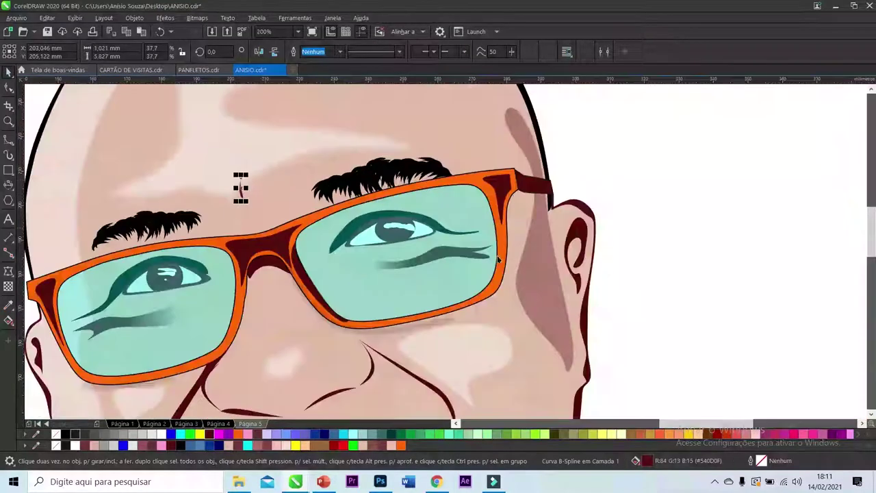
pyautogui.doubleClick(250, 190)
# Step: Convert the shadow beside the ear to a 300 dpi CMYK bitmap and feather its edges
pyautogui.click(197, 18)
pyautogui.click(219, 30)
pyautogui.click(467, 300)
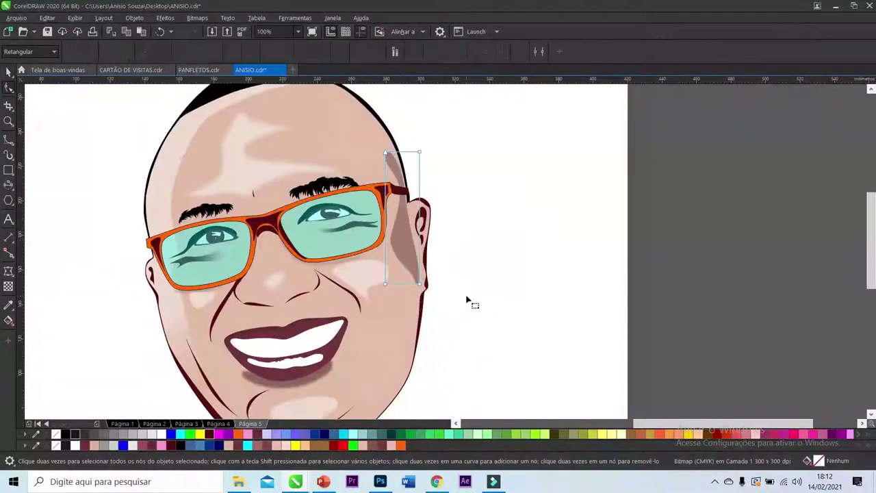
pyautogui.click(165, 18)
pyautogui.moveTo(206, 79)
pyautogui.click(309, 93)
pyautogui.click(689, 319)
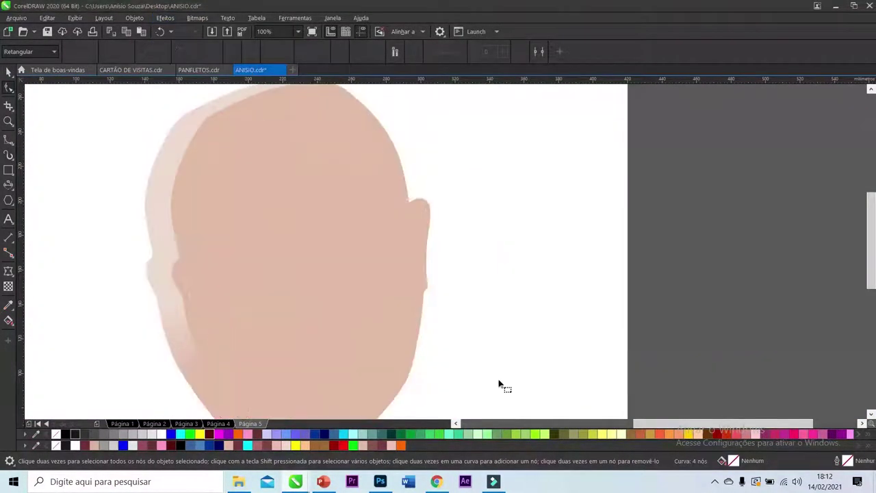
# Step: Convert the cheek and chin highlights together to one 300 dpi CMYK bitmap
pyautogui.click(349, 278)
pyautogui.click(199, 306)
pyautogui.click(198, 18)
pyautogui.click(226, 29)
pyautogui.click(466, 300)
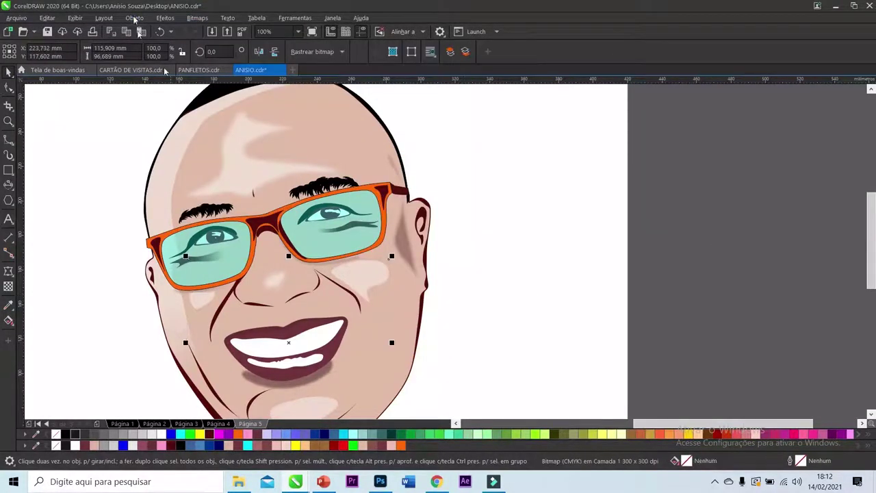
# Step: Feather the cheek and chin highlights bitmap to soften its edges
pyautogui.click(165, 18)
pyautogui.moveTo(205, 82)
pyautogui.click(279, 84)
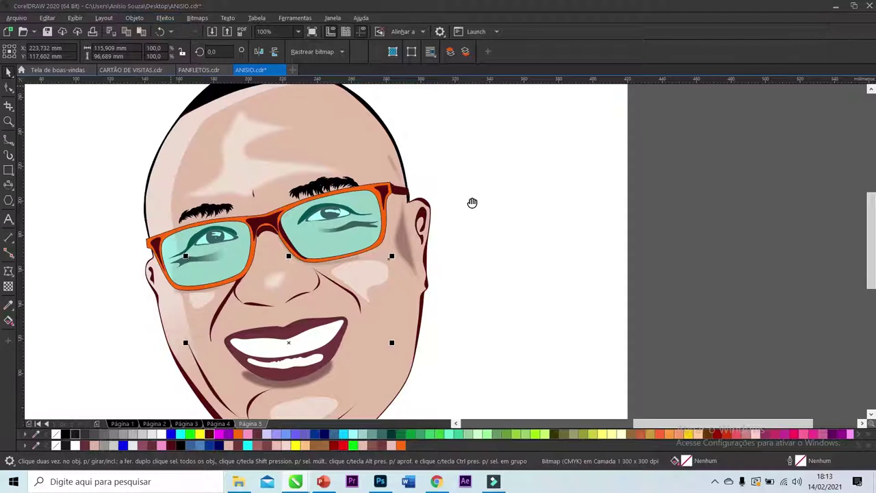
pyautogui.click(499, 274)
pyautogui.click(499, 274)
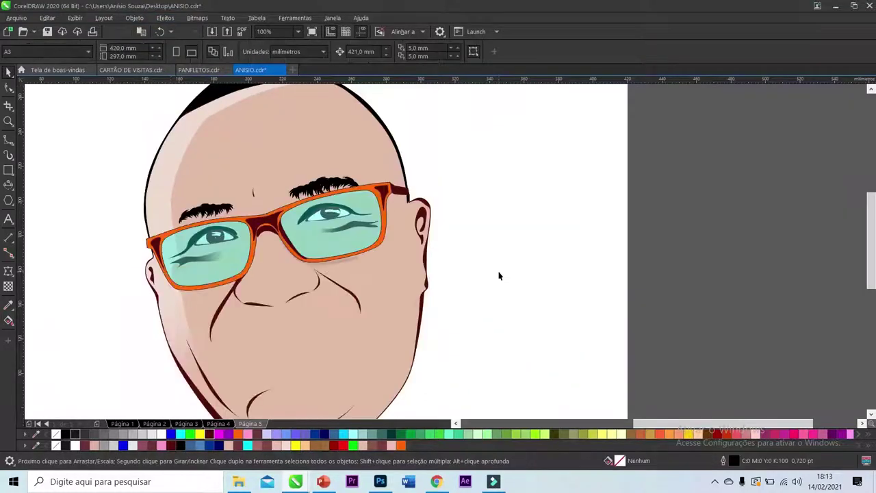
# Step: Inside the face PowerClip, convert the gradient side highlight to a 300 dpi bitmap, feather it, and finish editing the contents
pyautogui.click(167, 152)
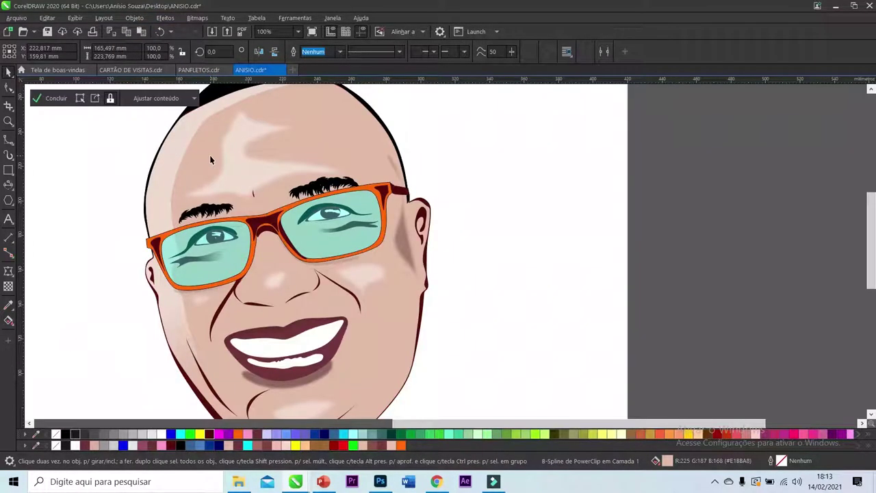
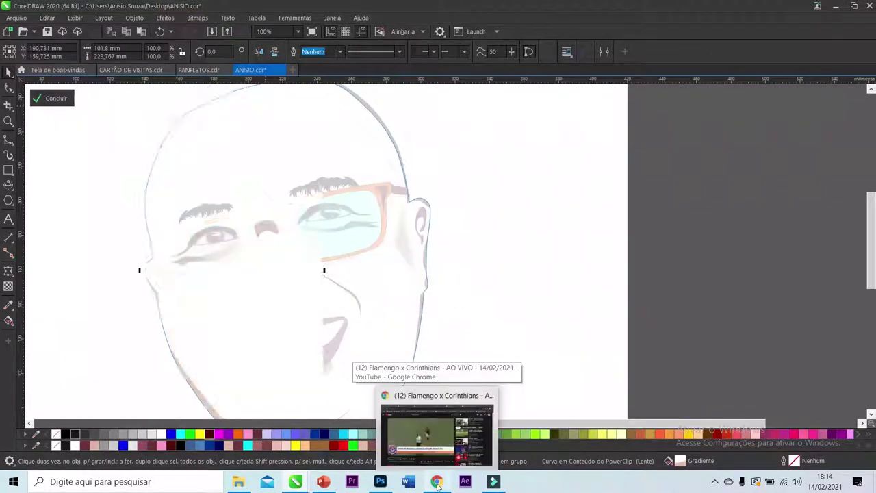
pyautogui.click(165, 18)
pyautogui.moveTo(173, 85)
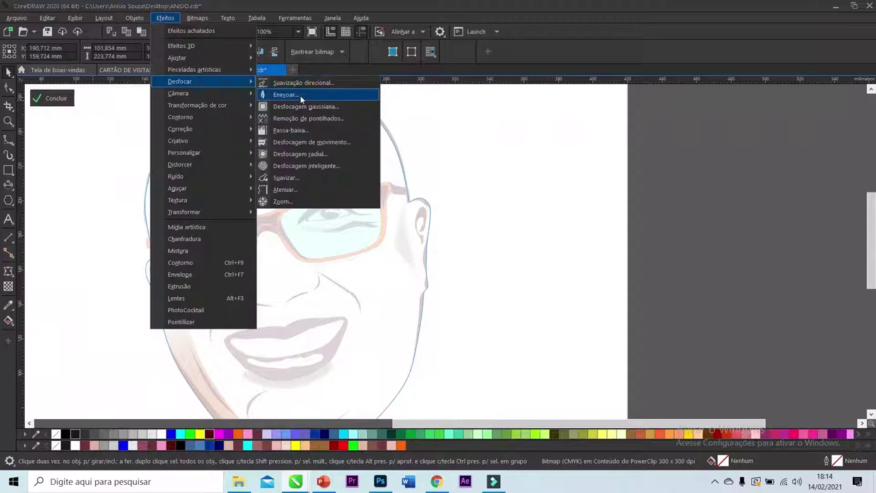
pyautogui.click(299, 94)
pyautogui.click(54, 99)
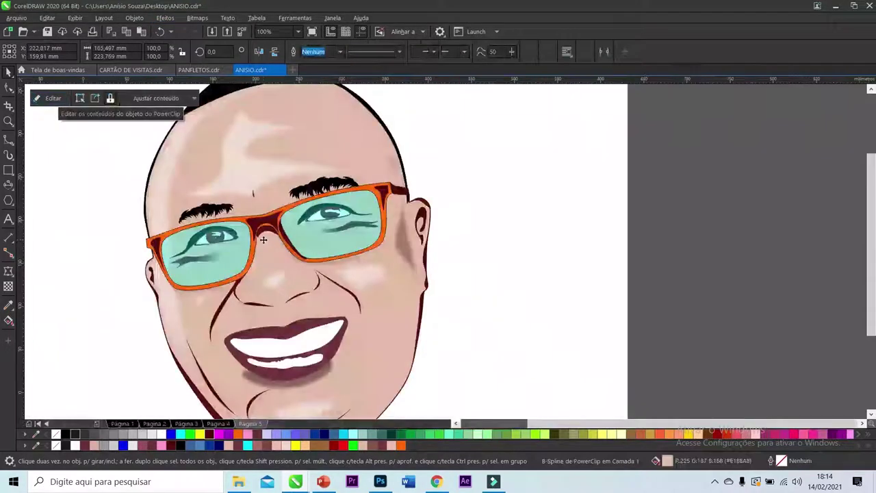
# Step: Convert the shadow beneath the lip to a 300 dpi CMYK bitmap with a transparent background
pyautogui.scroll(2, 286, 263)
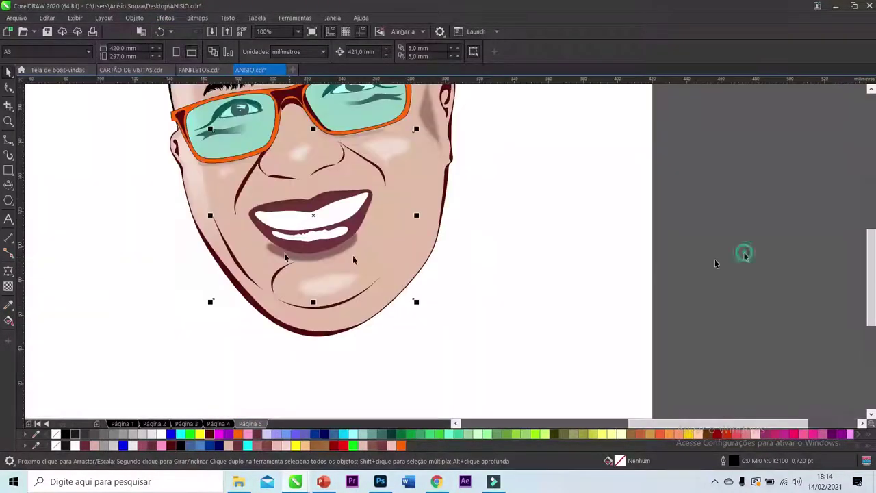
pyautogui.press('Escape')
pyautogui.click(311, 261)
pyautogui.click(197, 18)
pyautogui.click(216, 31)
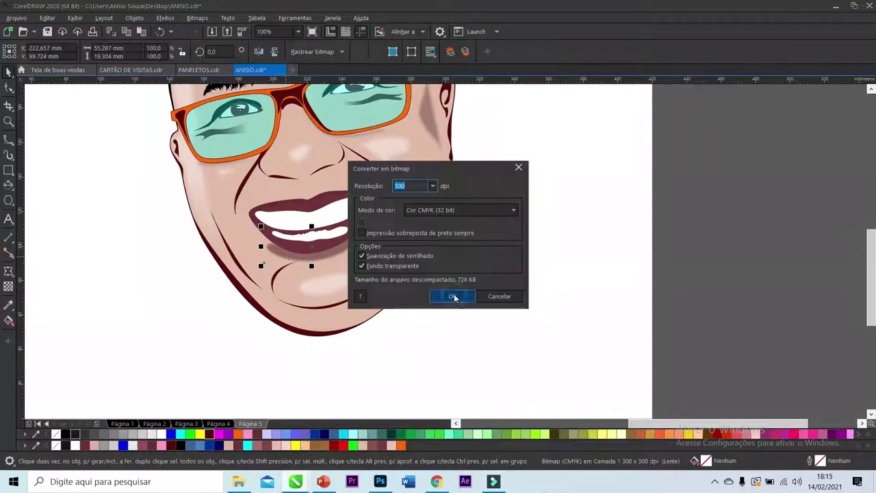
pyautogui.click(452, 296)
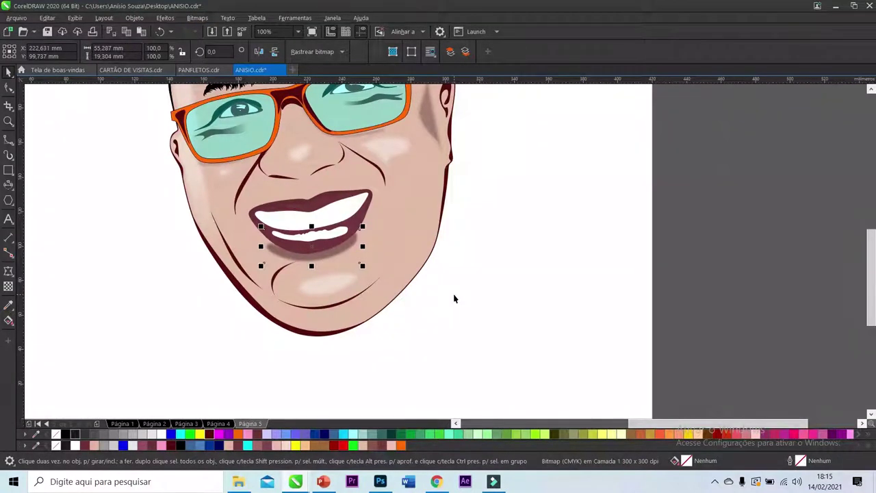
# Step: Feather the shadow bitmap beneath the lower lip with a width of 95 to soften its edges
pyautogui.click(165, 18)
pyautogui.moveTo(226, 81)
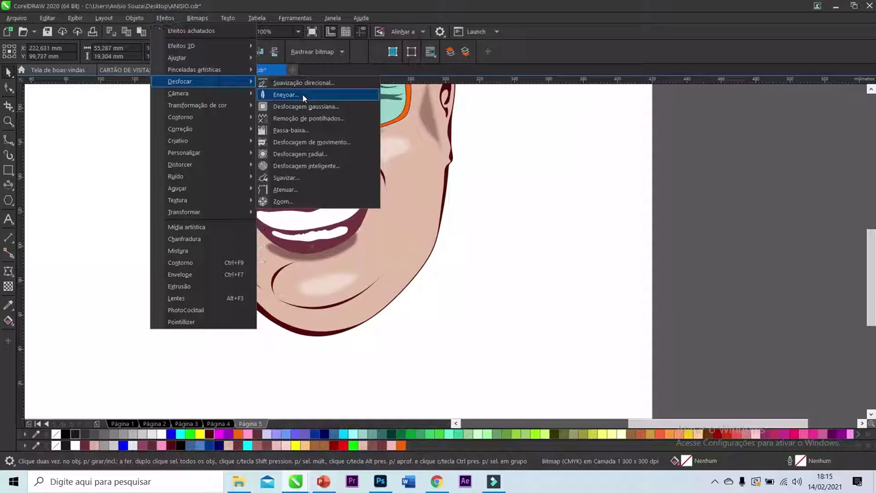
pyautogui.click(302, 93)
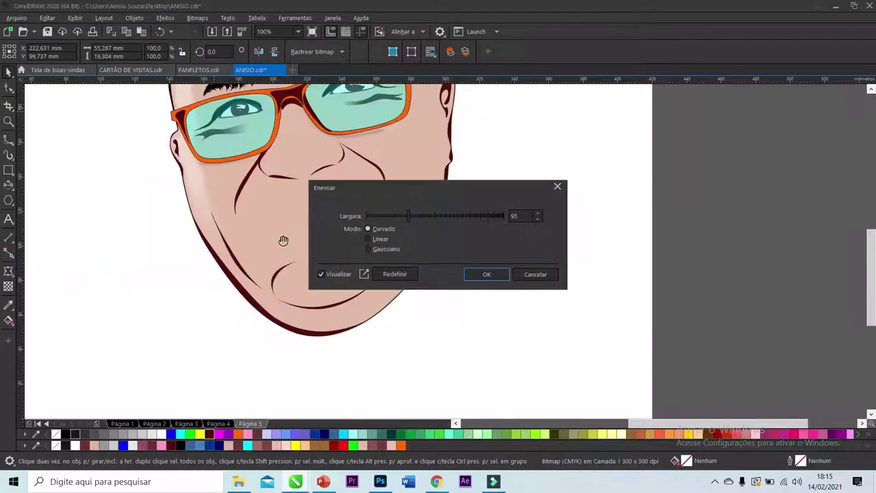
pyautogui.press('Escape')
pyautogui.click(436, 481)
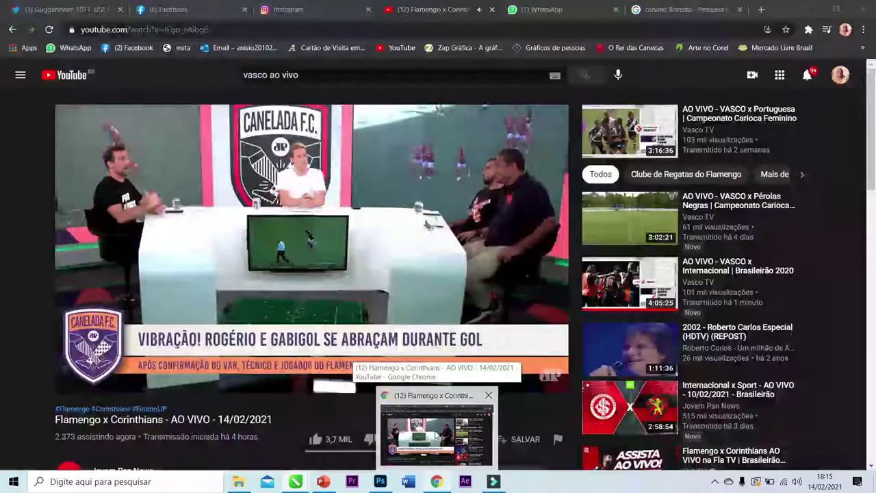
pyautogui.click(436, 482)
pyautogui.click(419, 445)
# Step: Add the artist's name as artistic text in a handwritten signature font and place it beside the chin
pyautogui.scroll(-4, 267, 347)
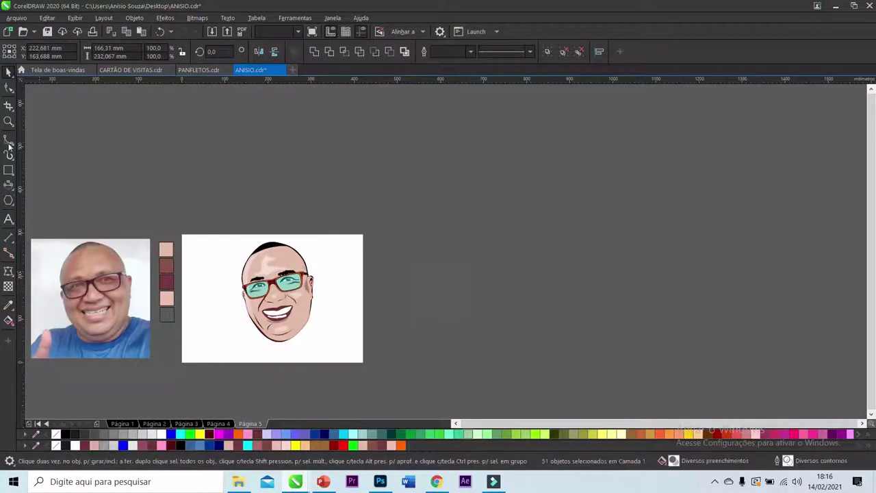
pyautogui.press('F8')
pyautogui.scroll(1, 293, 358)
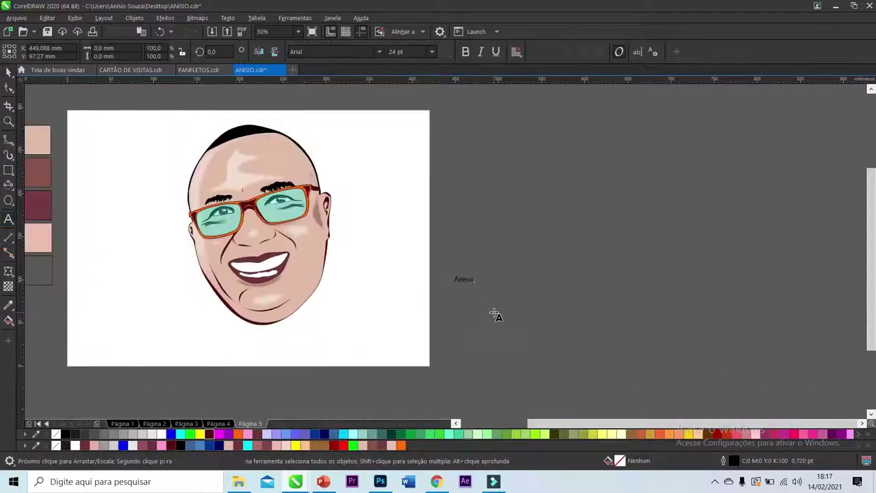
pyautogui.click(380, 52)
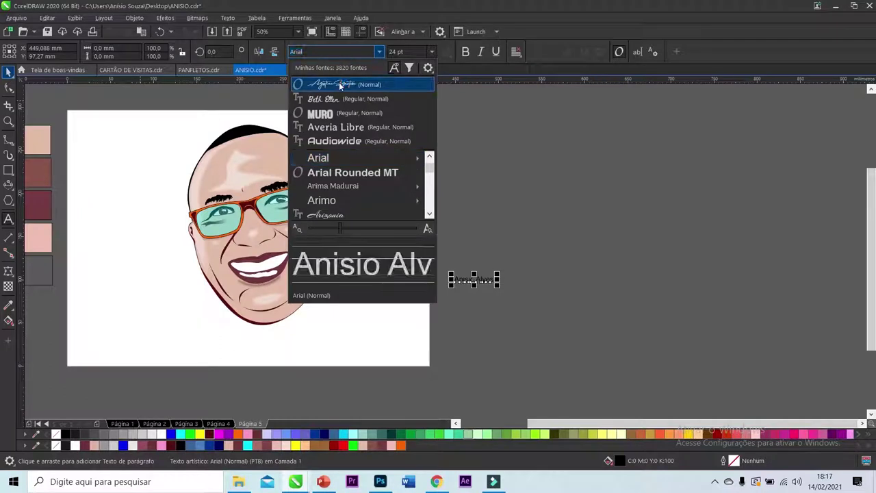
pyautogui.click(340, 84)
pyautogui.moveTo(473, 282); pyautogui.dragTo(344, 309)
pyautogui.click(471, 280)
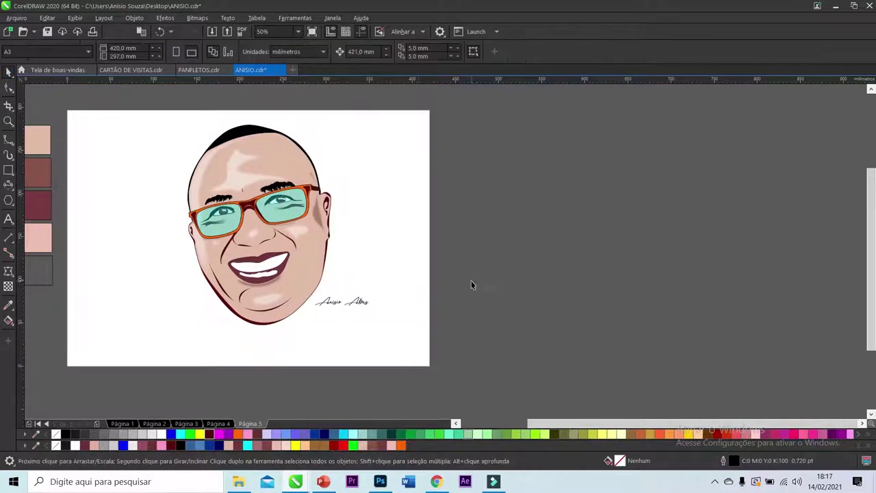
# Step: Scribble a wide zigzag across the page from above the head to below the chin with a 10 mm Artistic Media stroke
pyautogui.press('i')
pyautogui.moveTo(375, 168)
pyautogui.mouseDown()
pyautogui.moveTo(288, 322)
pyautogui.moveTo(230, 343)
pyautogui.mouseUp()
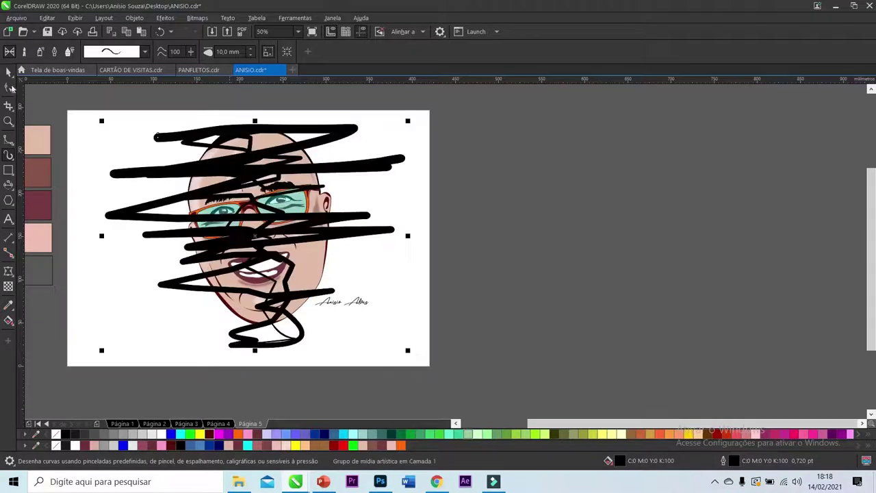
# Step: Send the zigzag scribble behind the portrait and fill it with orange
pyautogui.rightClick(255, 240)
pyautogui.moveTo(328, 311)
pyautogui.click(469, 326)
pyautogui.click(236, 434)
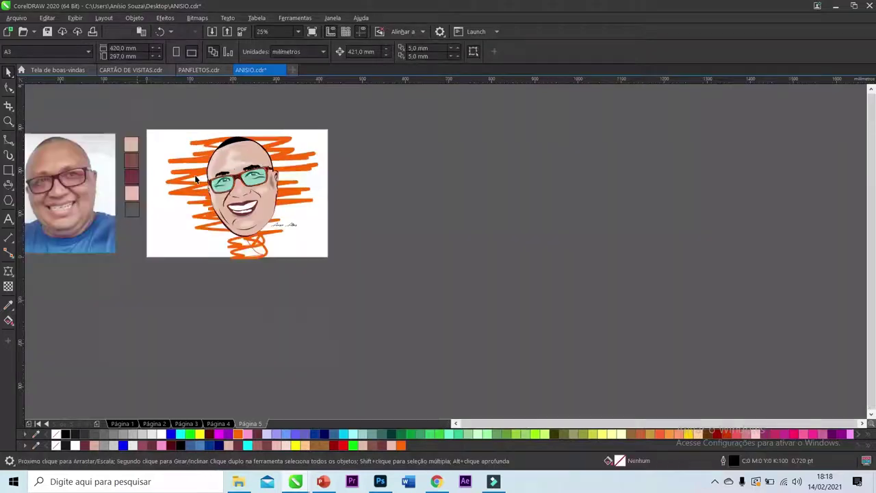
# Step: Scale the portrait, signature and scribble down together slightly within the page, and remove the color sample squares beside the photo
pyautogui.click(195, 179)
pyautogui.moveTo(321, 261); pyautogui.dragTo(300, 245)
# Step: Move the source photo up against the illustration for a side-by-side comparison, and deselect it
pyautogui.scroll(1, 154, 132)
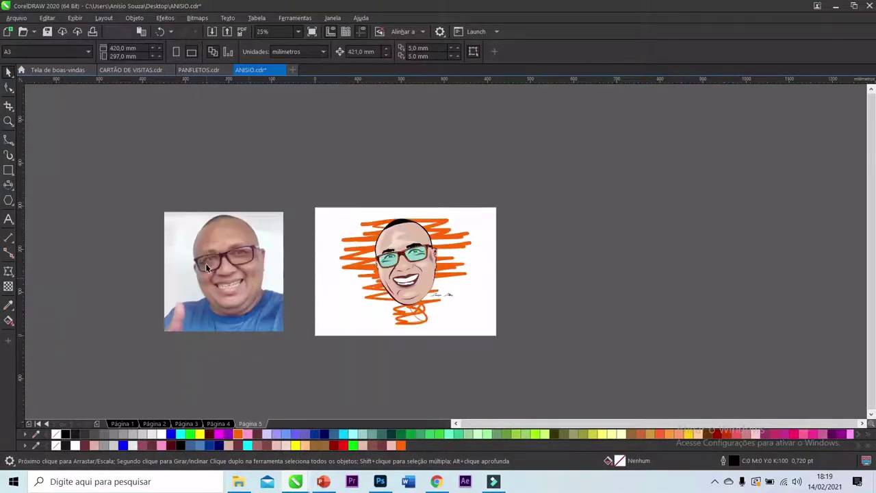
pyautogui.click(206, 263)
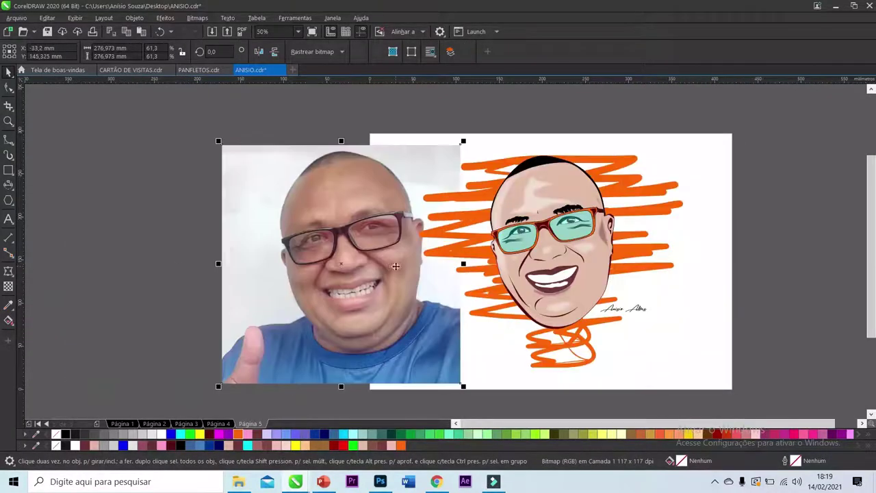
pyautogui.click(77, 239)
pyautogui.click(715, 482)
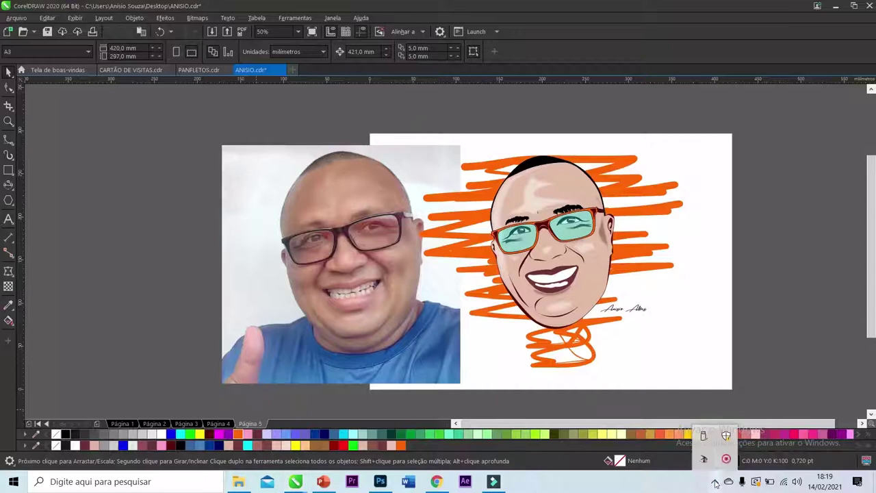